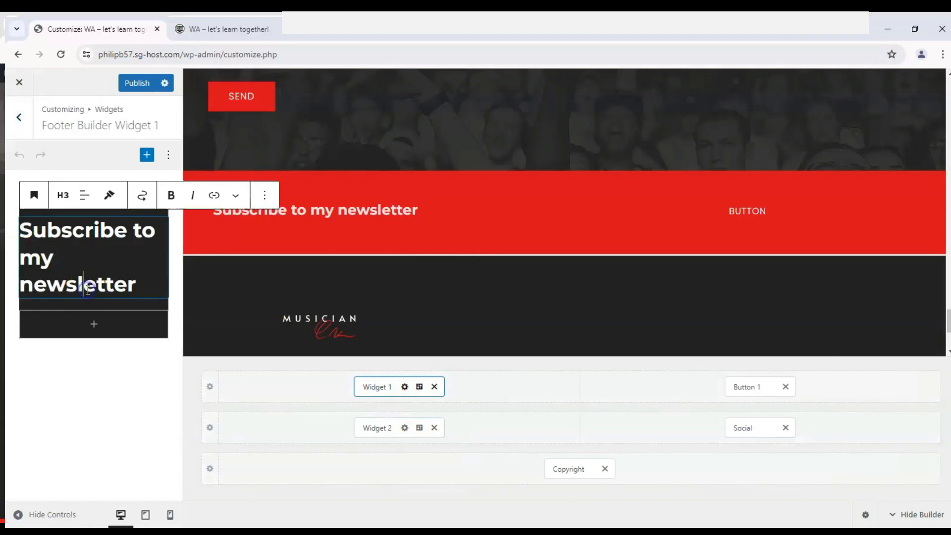
- Change the Widget 1 footer heading to "Subscribe to our YouTube channel!"
left_click_drag(147, 285, 12, 256)
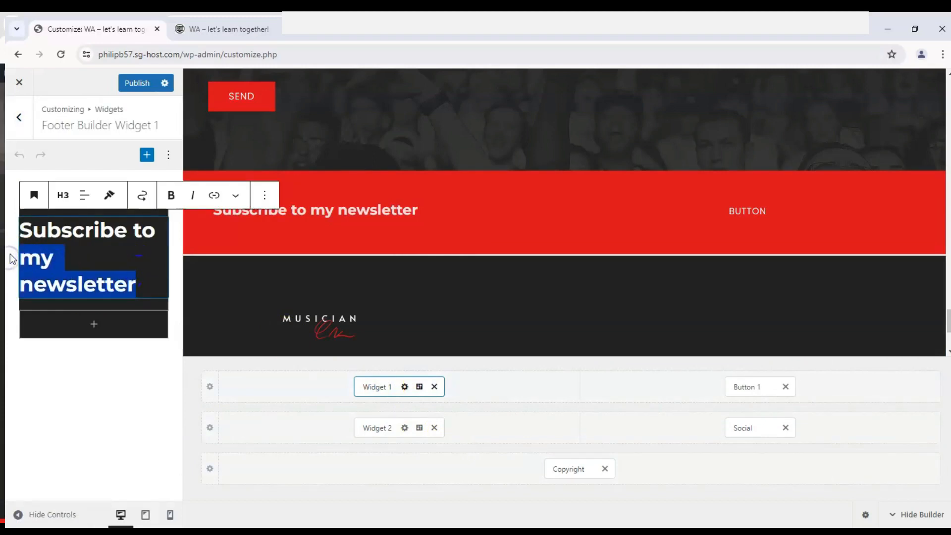
type("our YouTube")
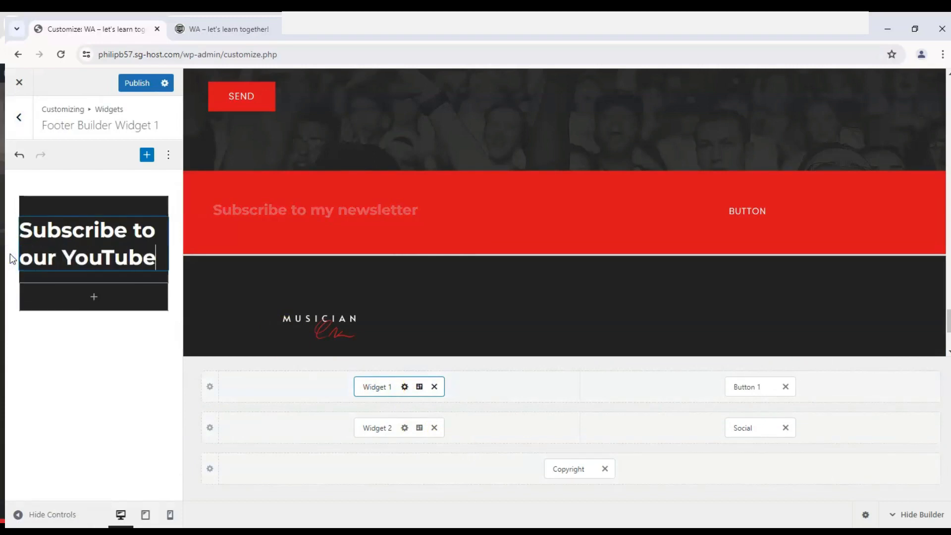
type(" Channel!")
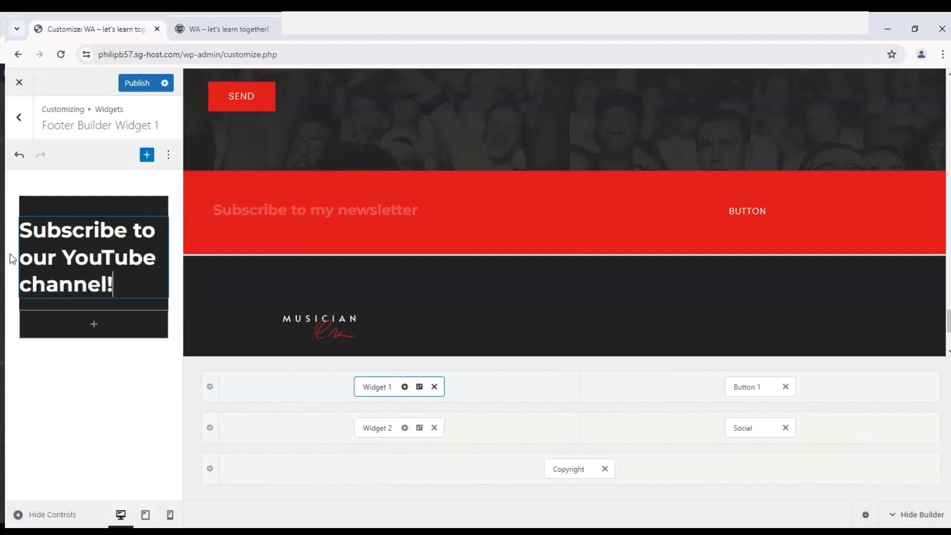
left_click(9, 455)
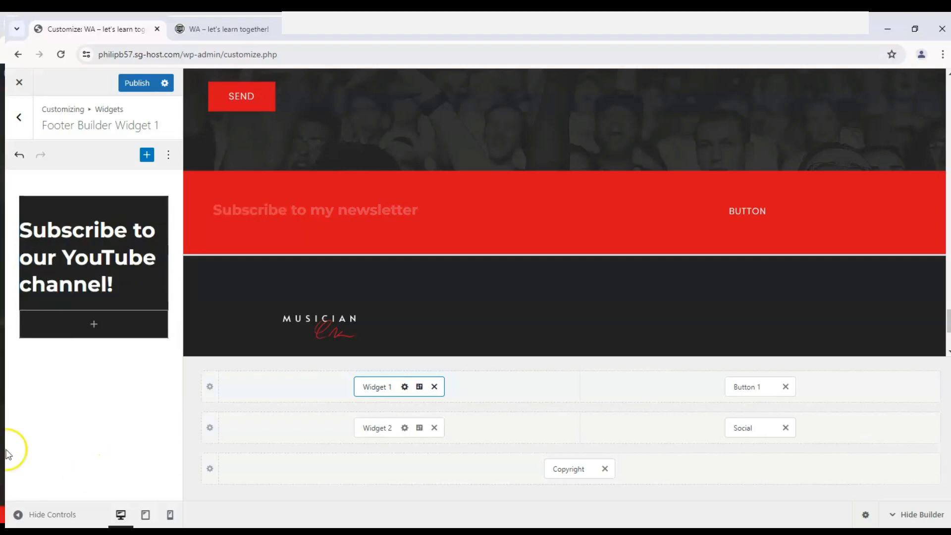
- Centre-align the YouTube channel heading in footer Widget 1
left_click(144, 244)
left_click(85, 195)
left_click(110, 251)
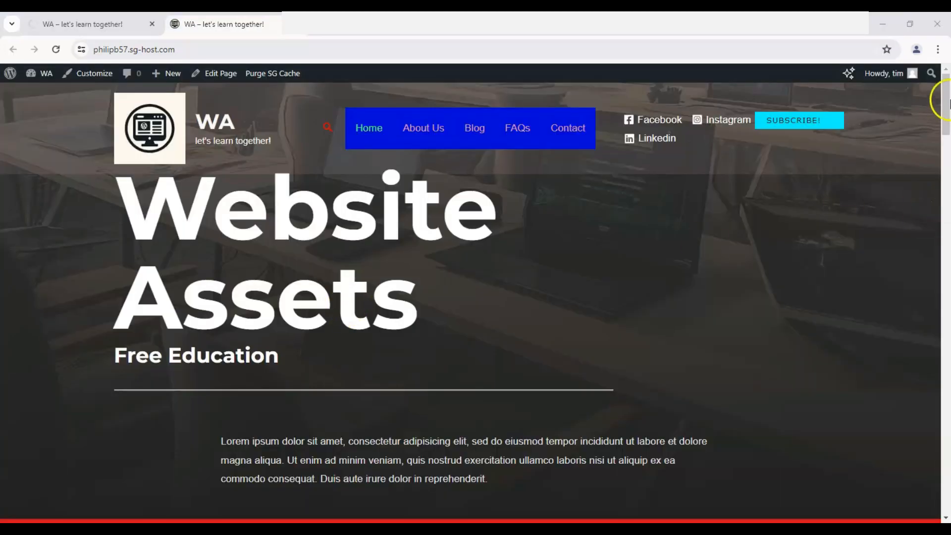
- Examine the live home page's footer, including the newsletter bar, copyright line and the booking form above it
left_click_drag(945, 102, 946, 491)
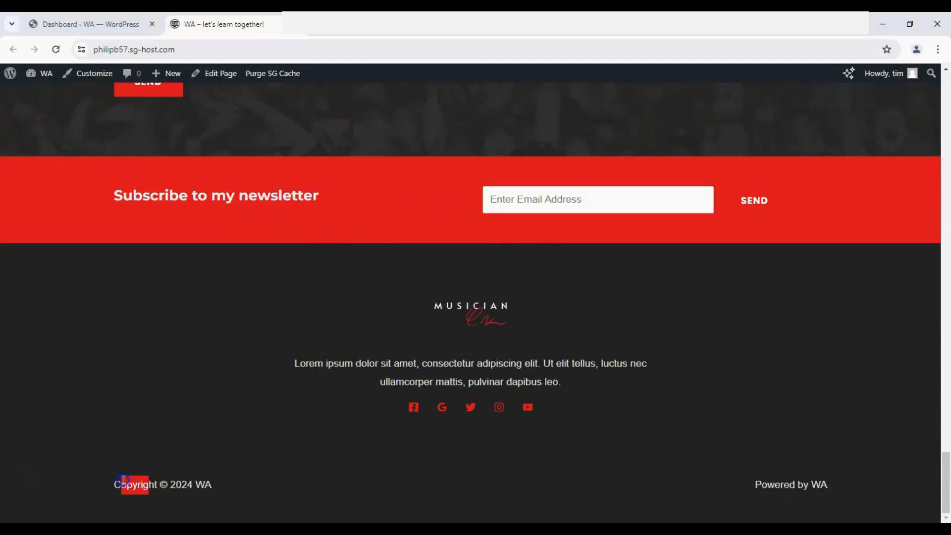
left_click_drag(124, 480, 254, 485)
left_click(255, 485)
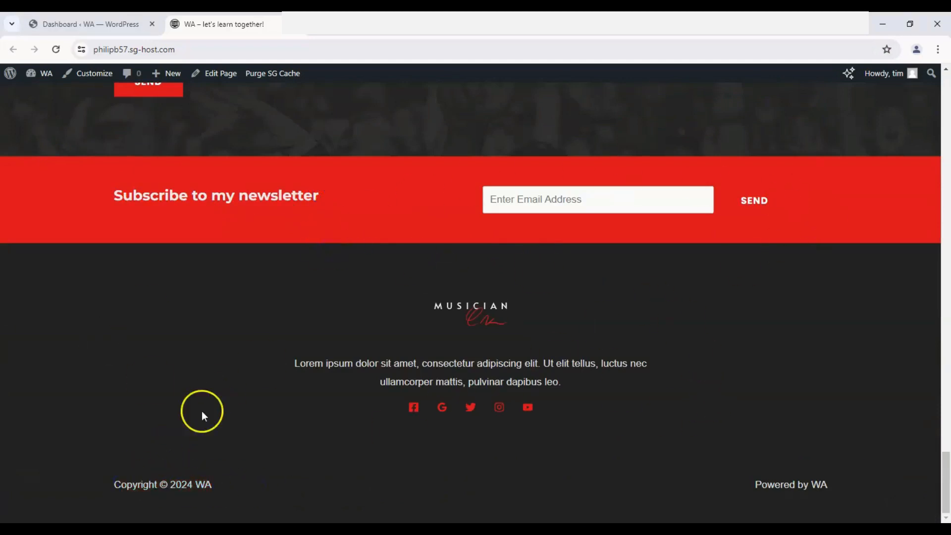
scroll(148, 243, "up", 5)
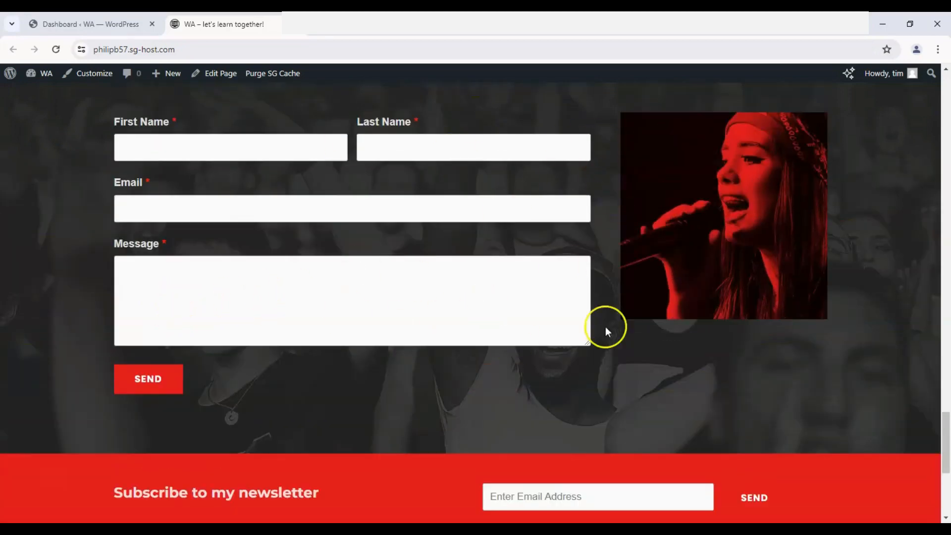
scroll(372, 255, "up", 1)
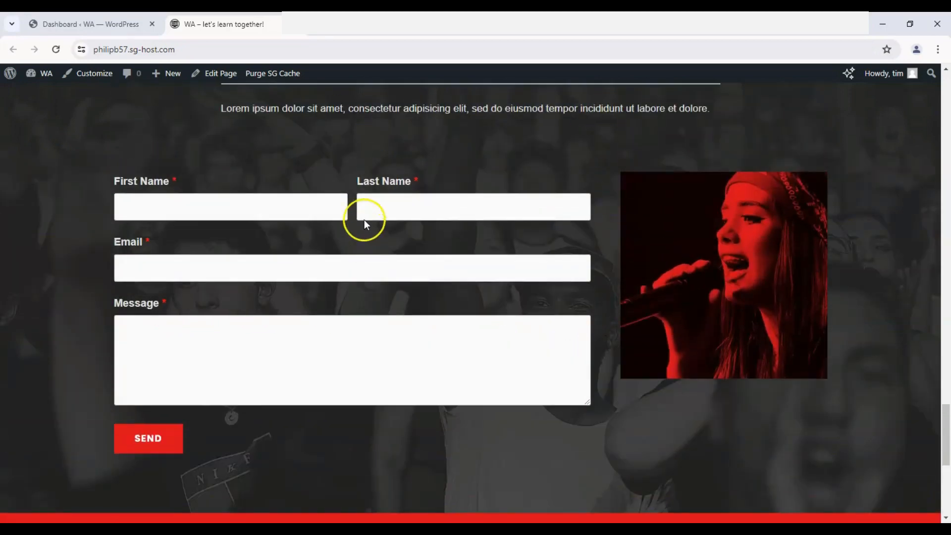
- Open the home page in the block editor and check whether the footer is editable beneath the booking form
left_click(209, 75)
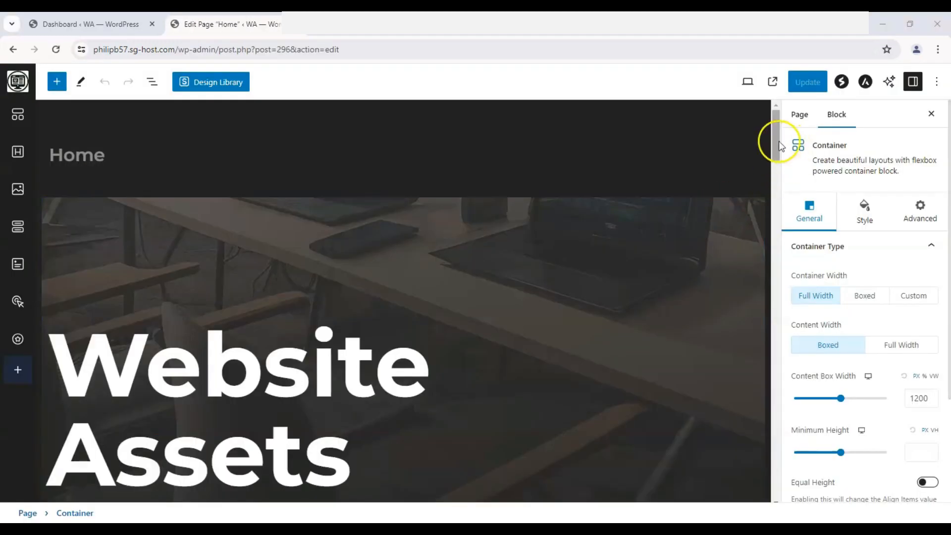
left_click_drag(773, 144, 678, 480)
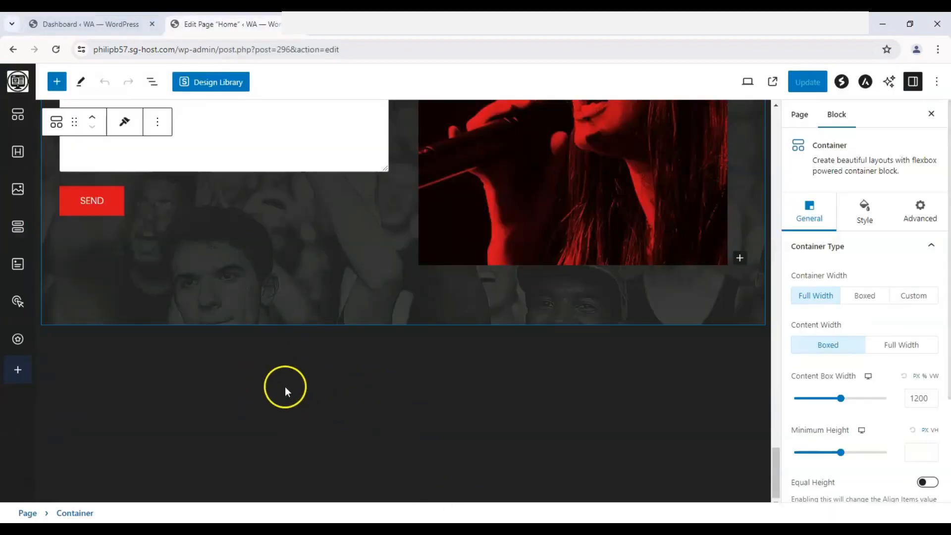
scroll(276, 396, "up", 5)
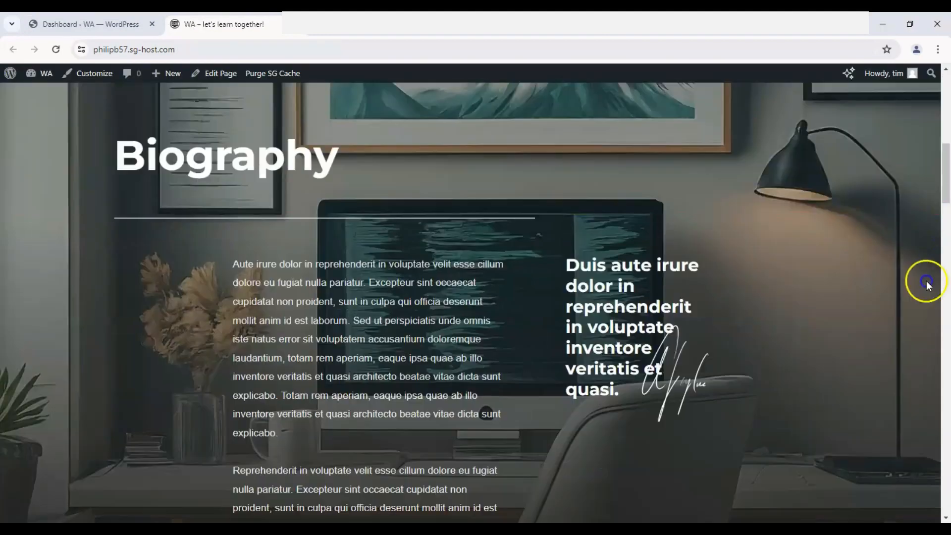
scroll(932, 282, "down", 15)
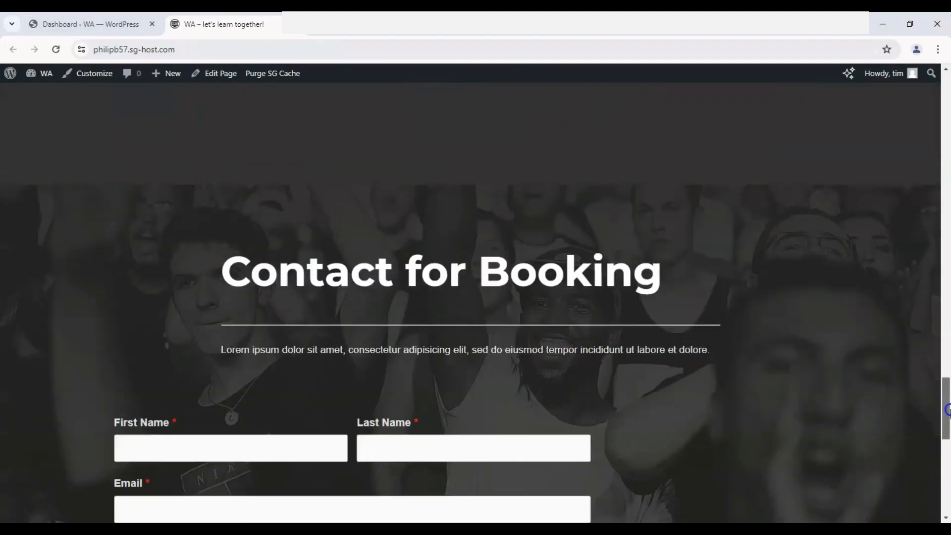
- Return to the WordPress dashboard and open the Footer Builder in the Astra theme customizer
left_click_drag(946, 424, 946, 475)
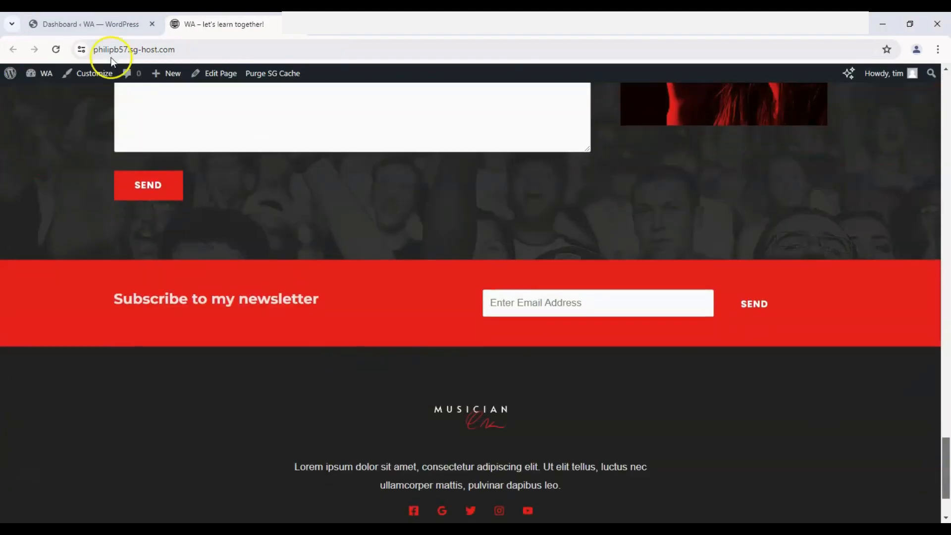
left_click(89, 24)
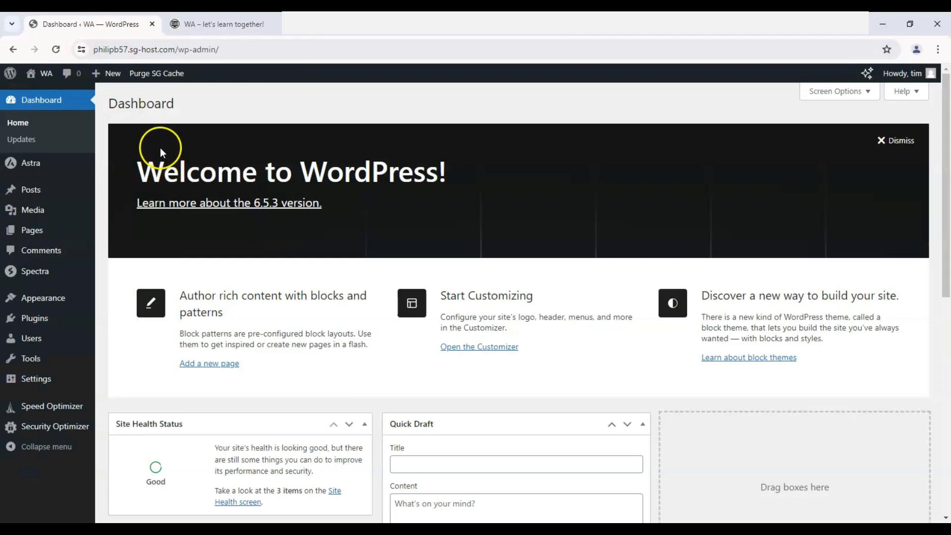
mouse_move(39, 171)
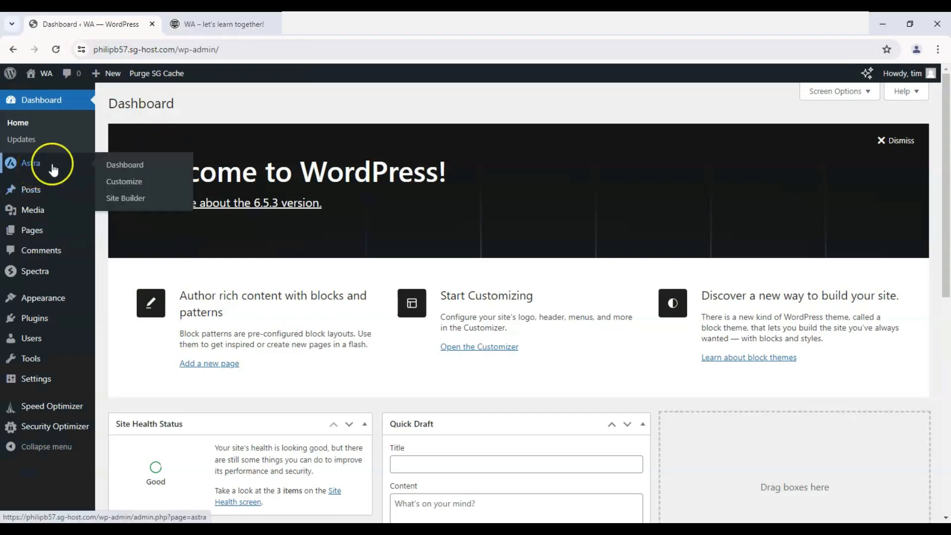
left_click(138, 182)
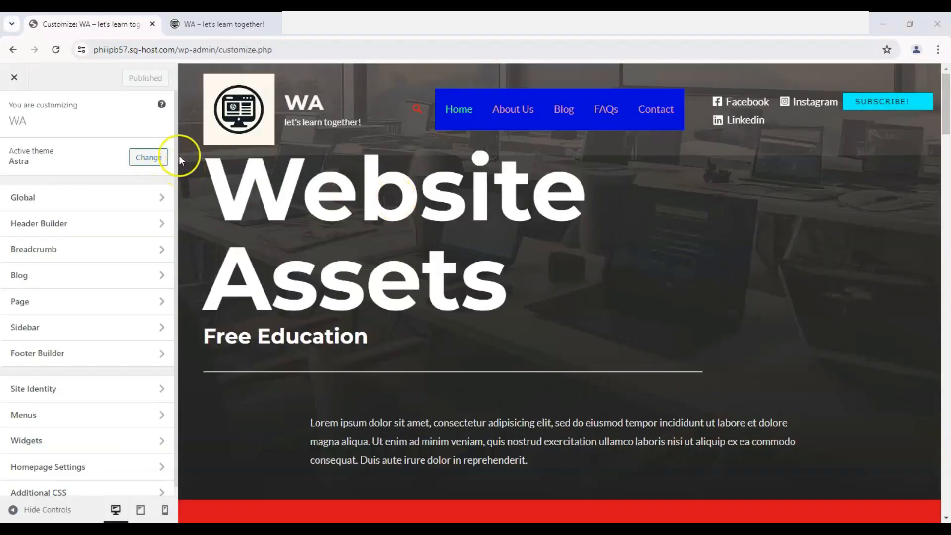
left_click(69, 354)
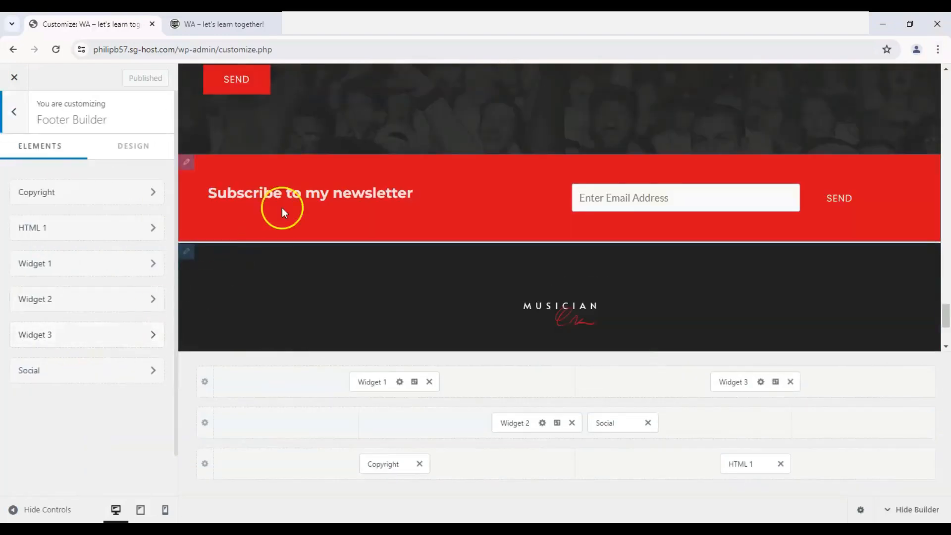
- Examine the footer preview and compare its sections with the widget rows in the Footer Builder
scroll(347, 223, "up", 4)
scroll(345, 195, "down", 4)
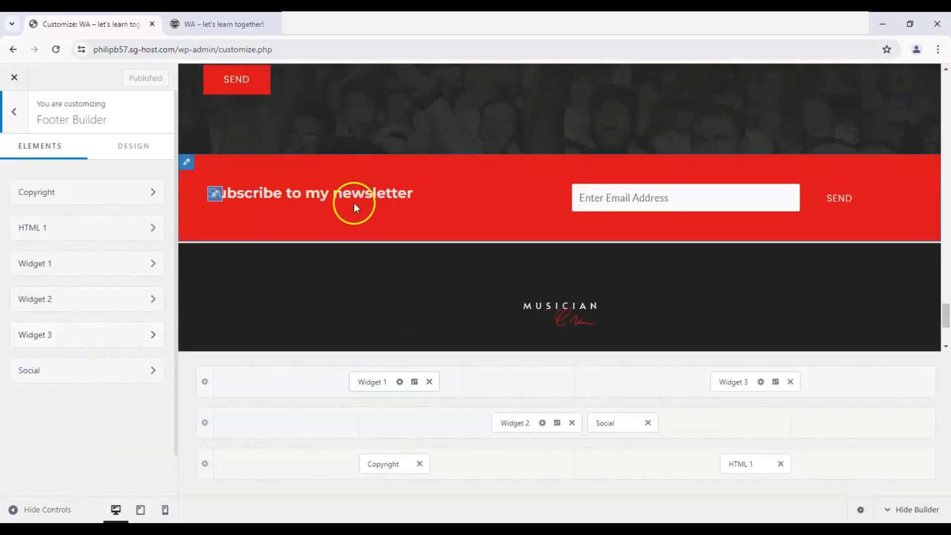
scroll(411, 198, "up", 3)
scroll(265, 148, "up", 3)
scroll(539, 204, "down", 7)
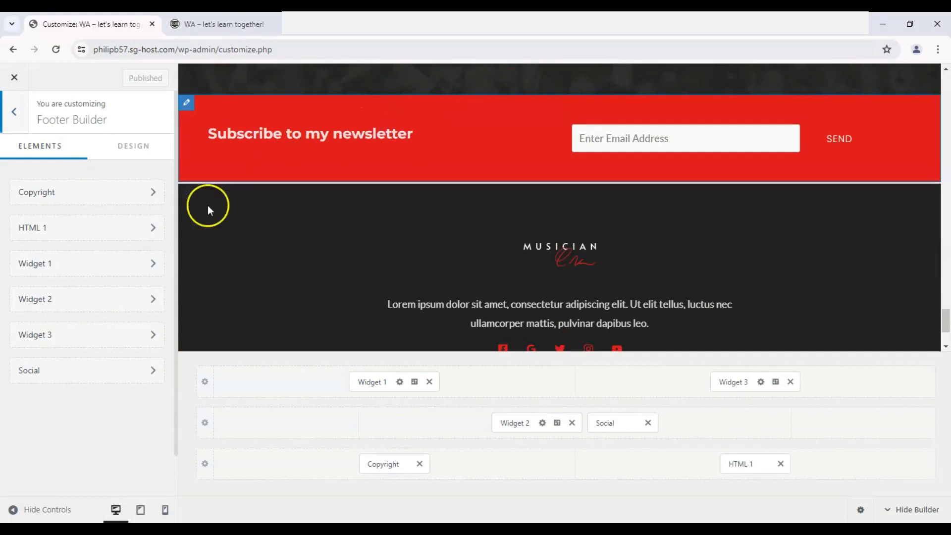
scroll(311, 176, "down", 1)
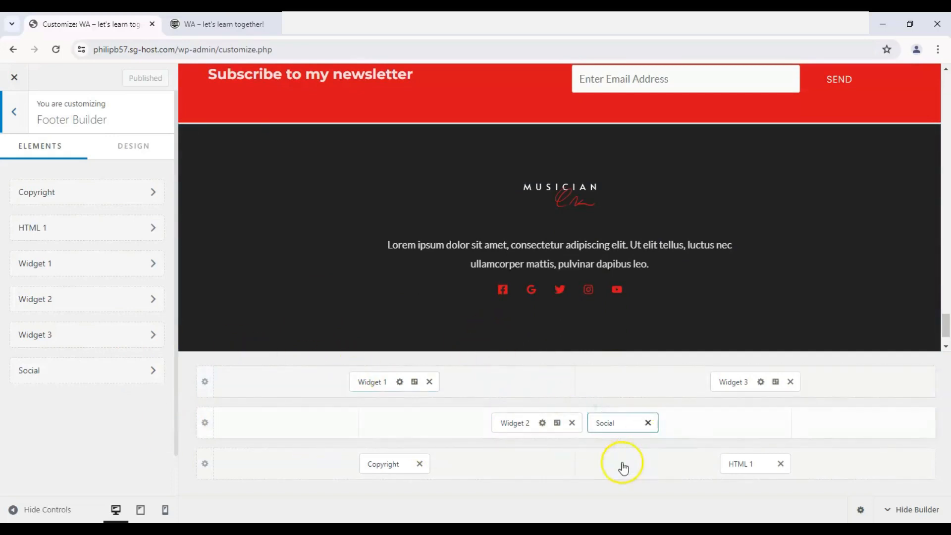
scroll(379, 332, "up", 1)
scroll(379, 332, "up", 2)
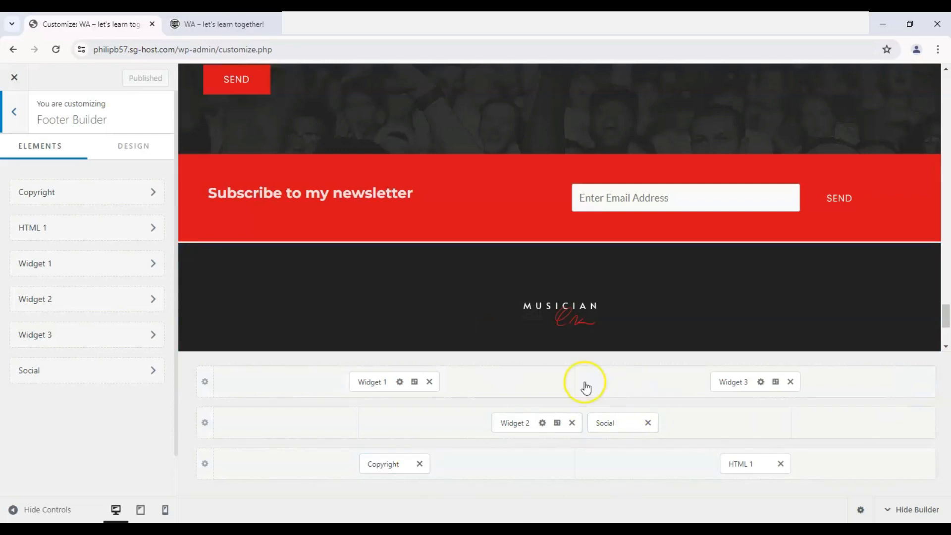
- Open footer Widget 1 and inspect its newsletter heading against the preview
left_click(368, 383)
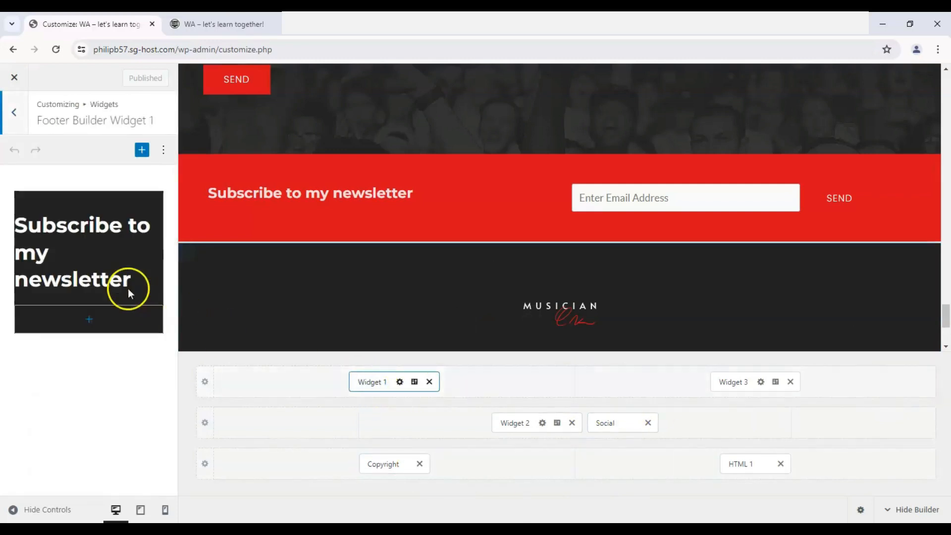
left_click_drag(29, 226, 125, 278)
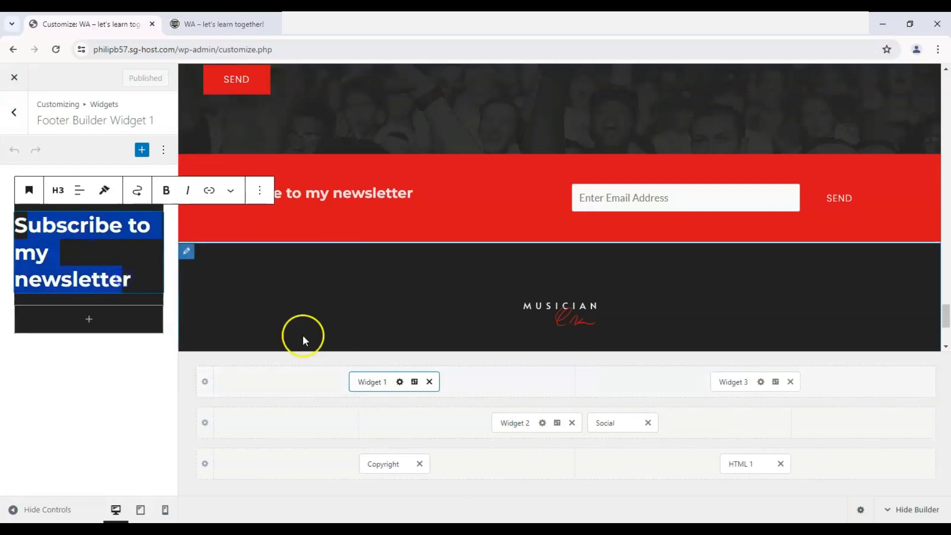
left_click(399, 212)
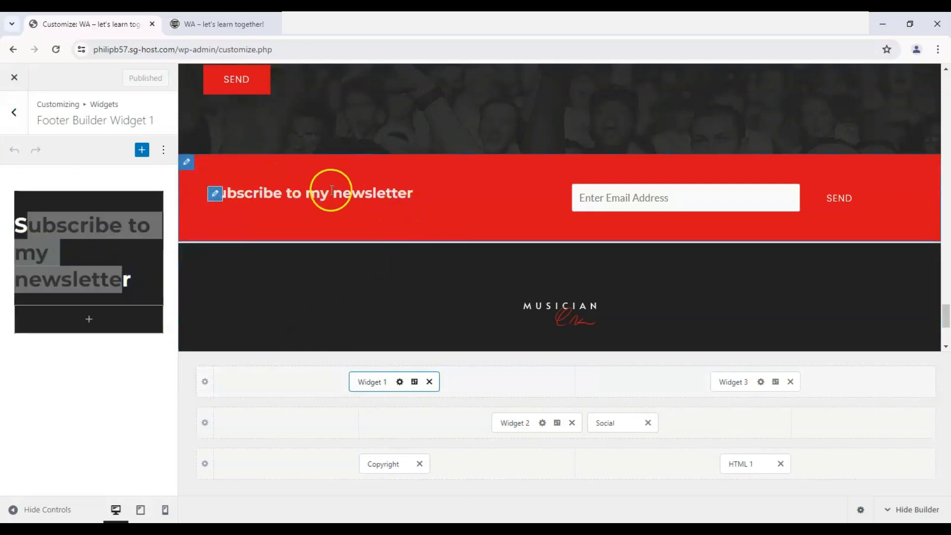
- Try placing Widget 1 beside Copyright in the lowest footer row, and return it to the first row
left_click_drag(369, 382, 270, 466)
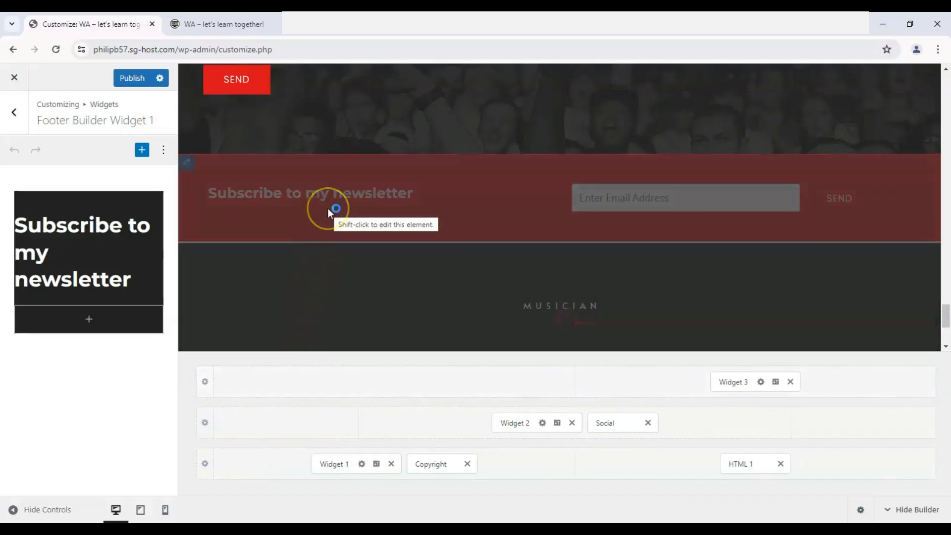
scroll(328, 208, "down", 2)
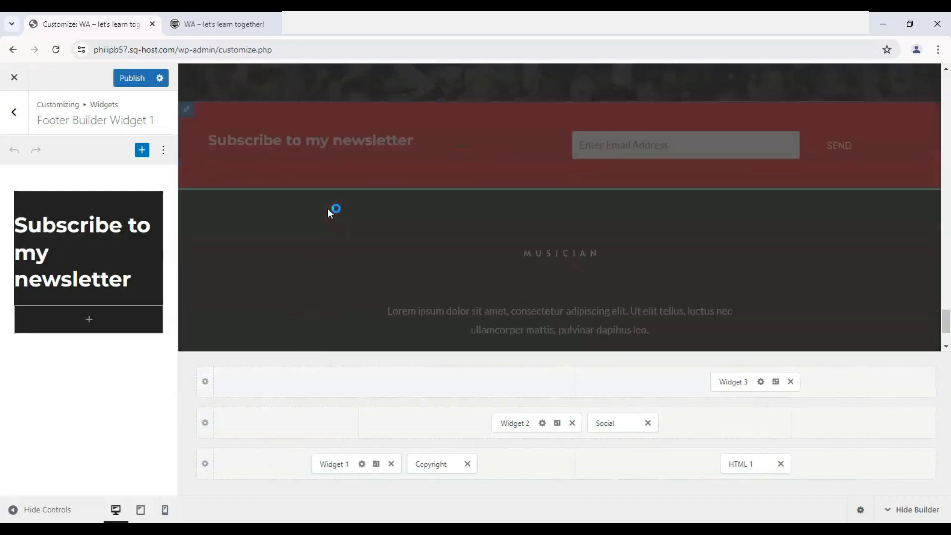
scroll(368, 207, "down", 1)
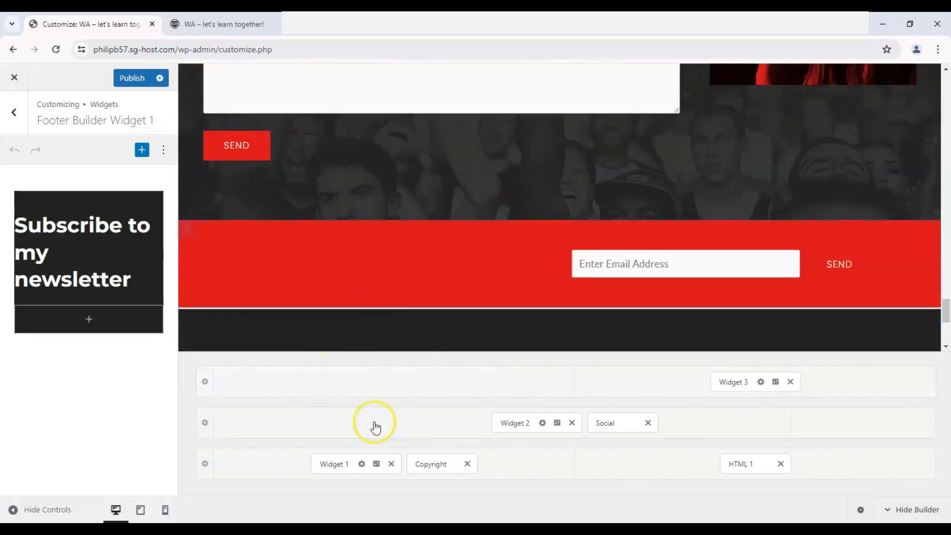
left_click_drag(334, 464, 406, 383)
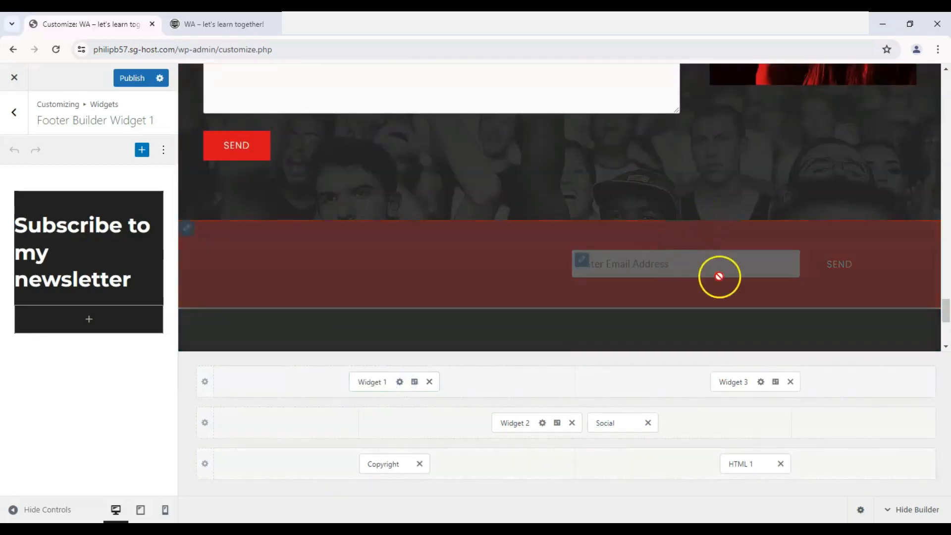
- Open footer Widget 3 to inspect its email signup form, and view the elements available for the first footer row
left_click(723, 379)
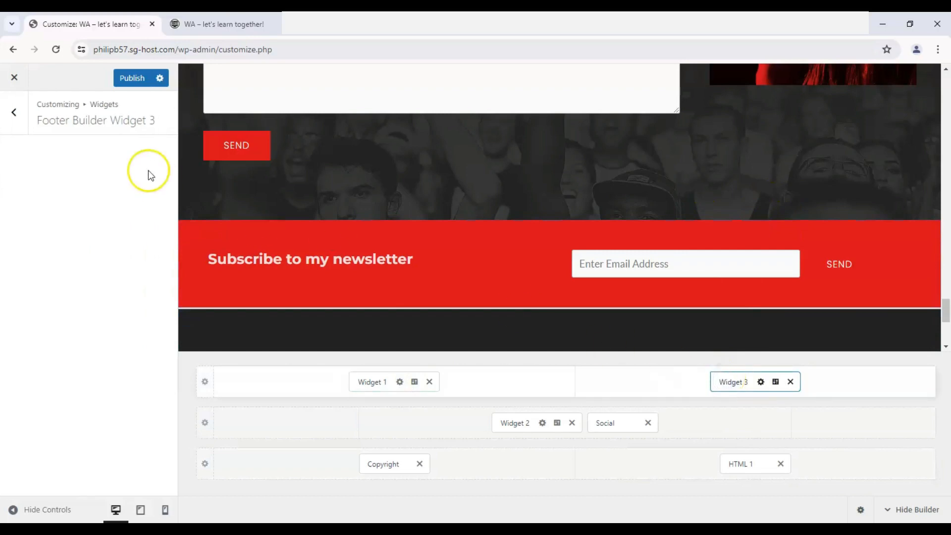
left_click(86, 213)
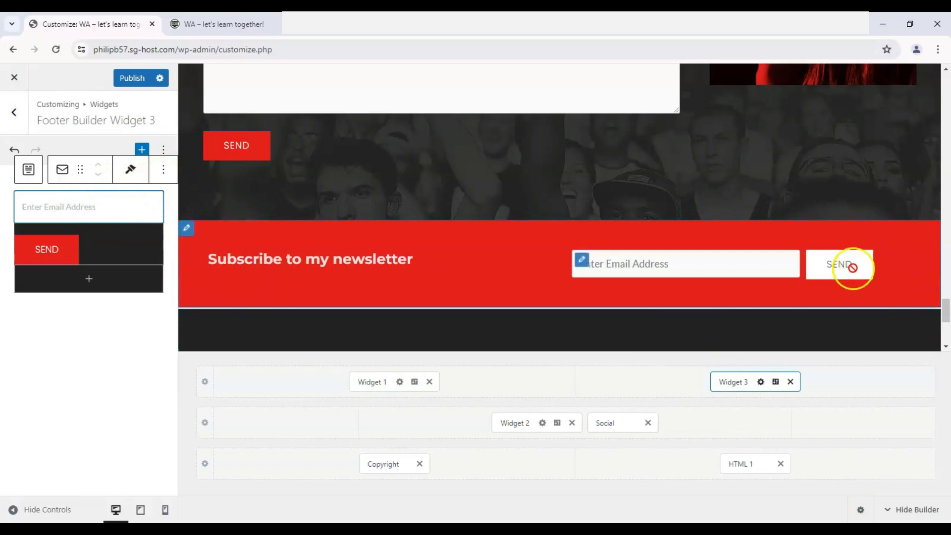
left_click(622, 382)
scroll(521, 233, "down", 2)
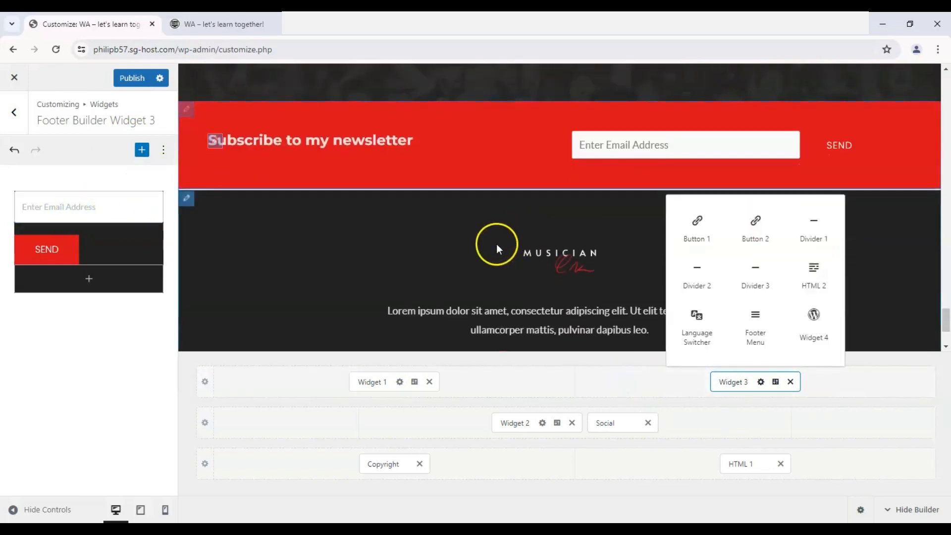
left_click(496, 244)
- Open footer Widget 2 to inspect its logo and paragraph, and review the elements that can be added to the footer
left_click(513, 423)
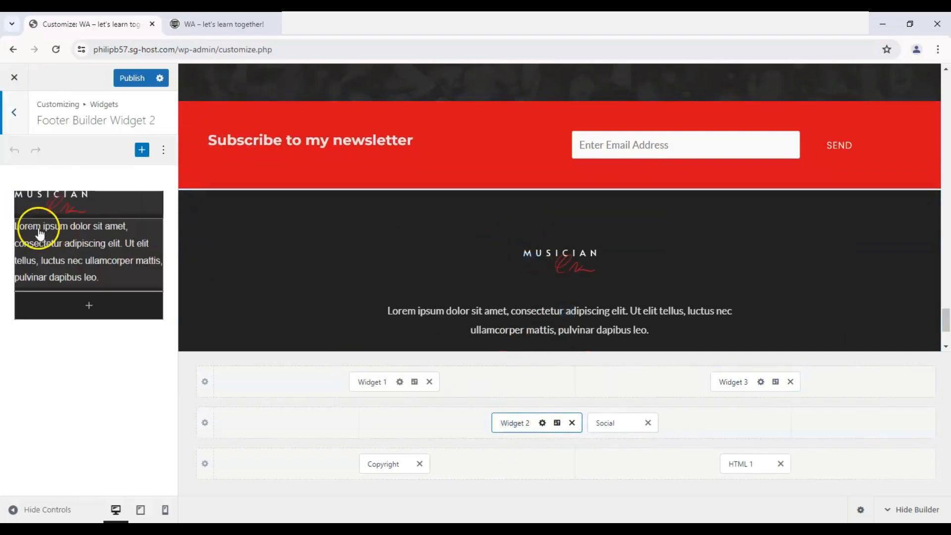
left_click(39, 233)
left_click(318, 387)
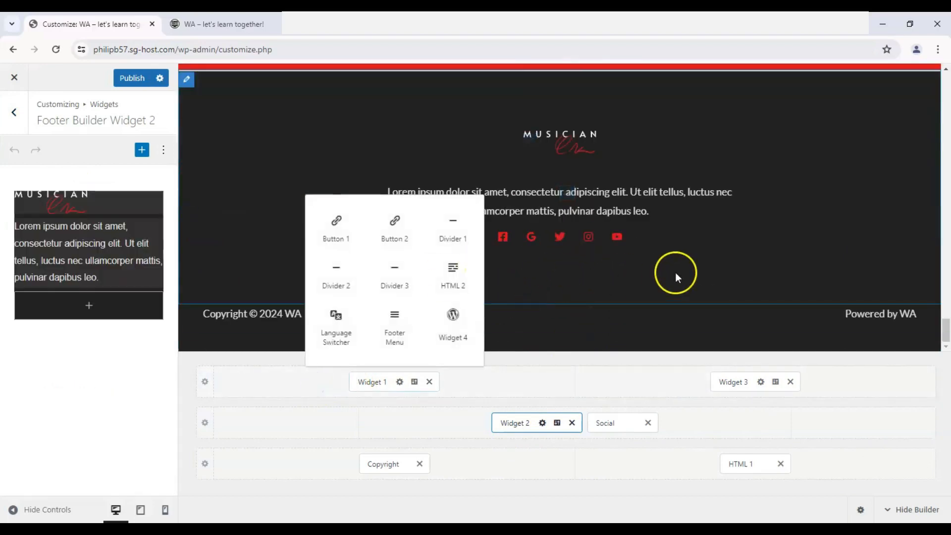
left_click(676, 272)
- Try the Inline inner elements layout on the Primary Footer row, and return it to Stack
left_click(441, 424)
left_click(207, 423)
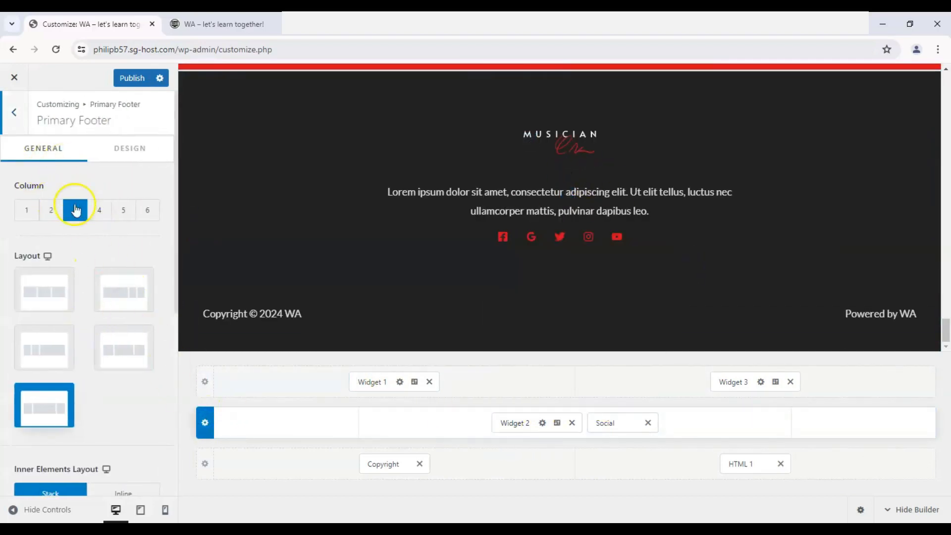
left_click(236, 395)
left_click(278, 405)
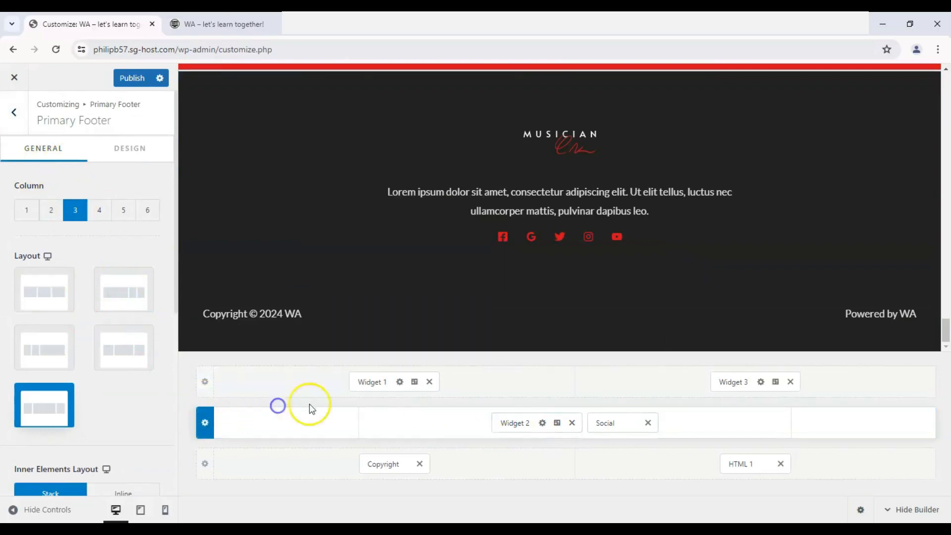
scroll(124, 207, "down", 4)
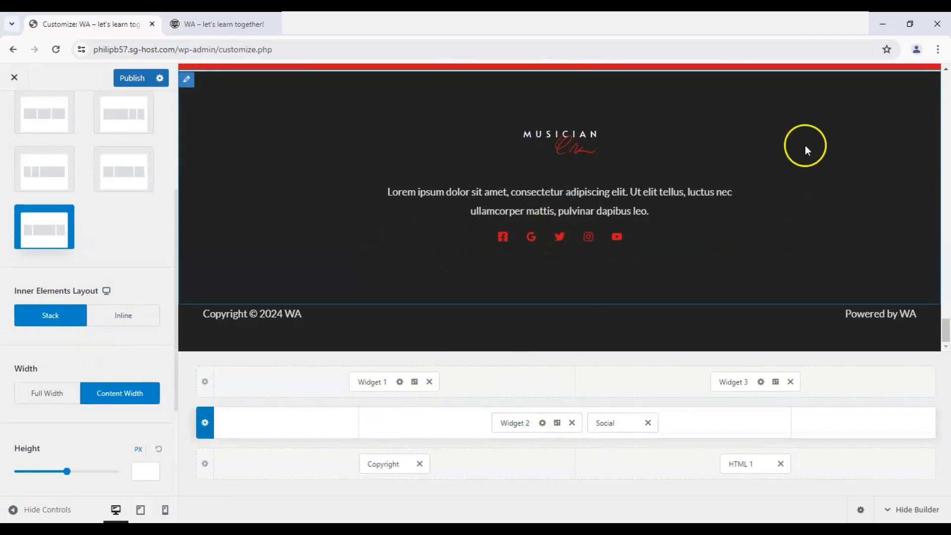
left_click(130, 319)
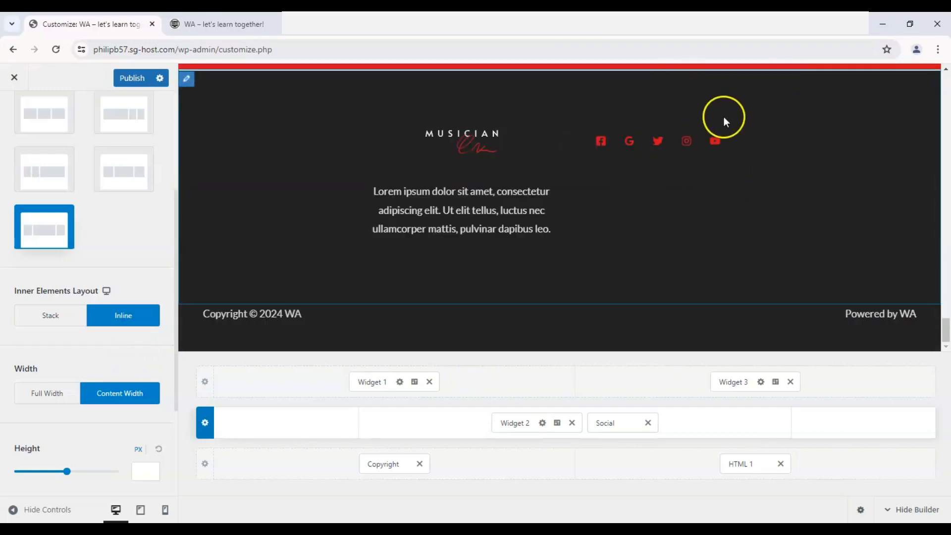
left_click(63, 319)
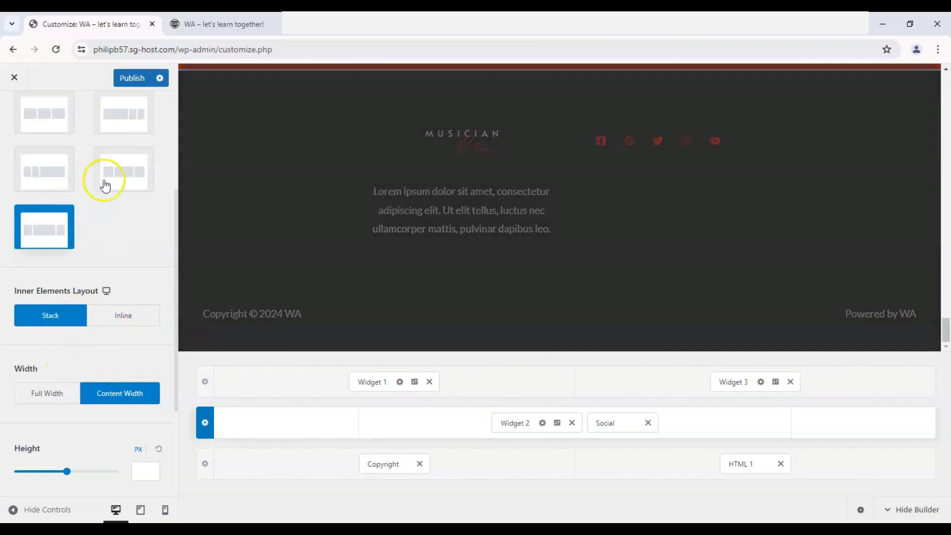
scroll(84, 225, "up", 4)
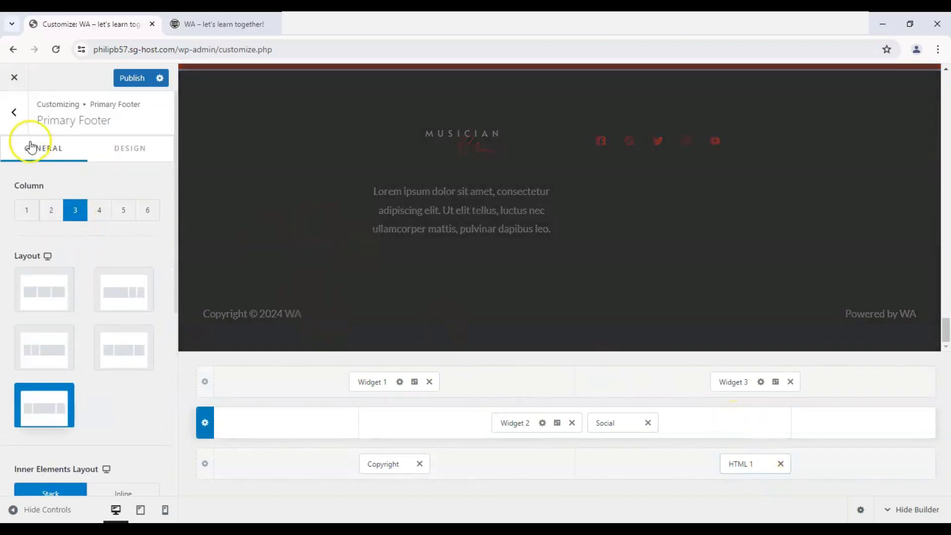
left_click(14, 112)
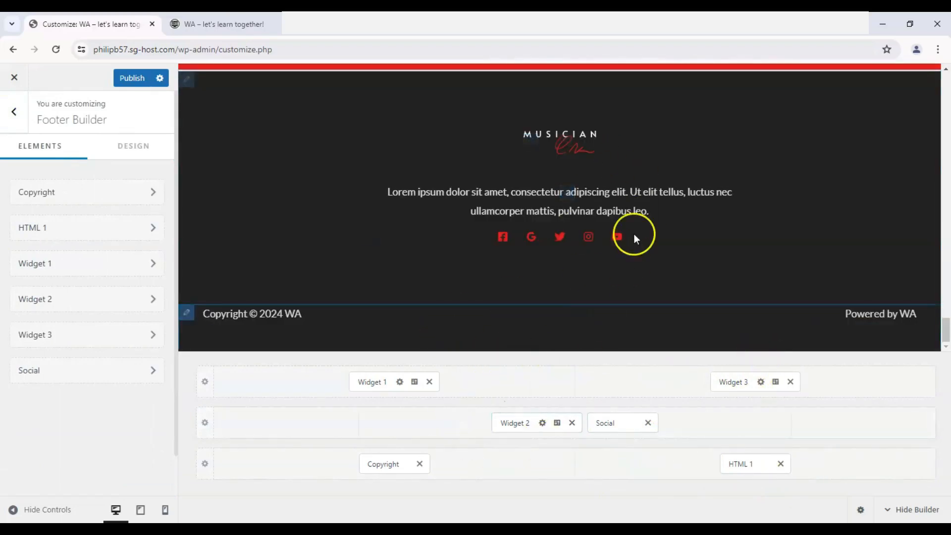
- Move Widget 2 into the first column of the Primary Footer row, separating it from the Social element
scroll(435, 195, "up", 3)
scroll(646, 204, "down", 3)
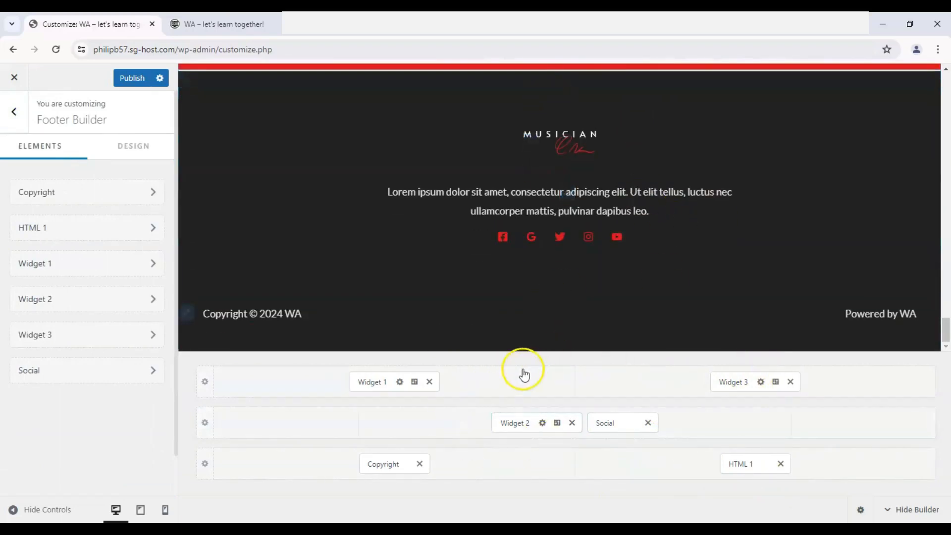
scroll(494, 208, "up", 3)
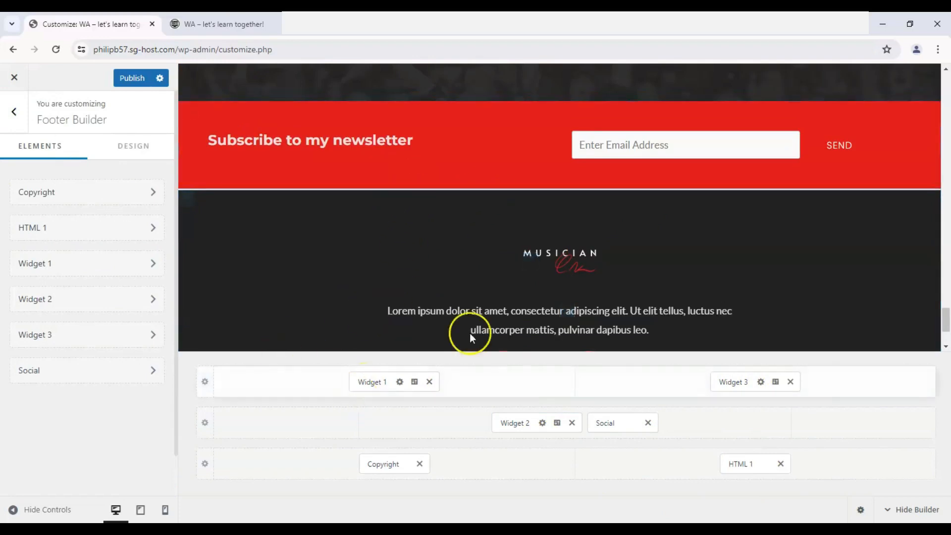
left_click_drag(515, 423, 335, 425)
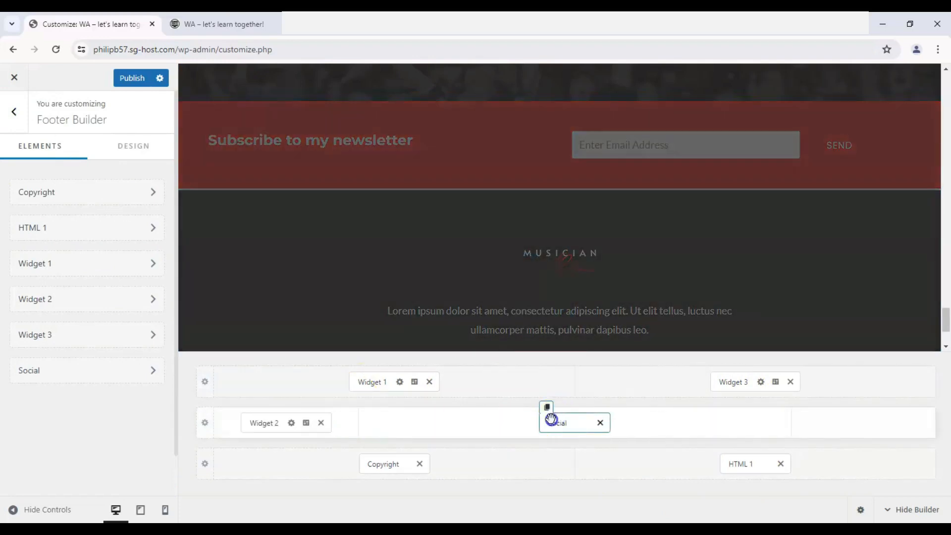
left_click_drag(551, 420, 421, 422)
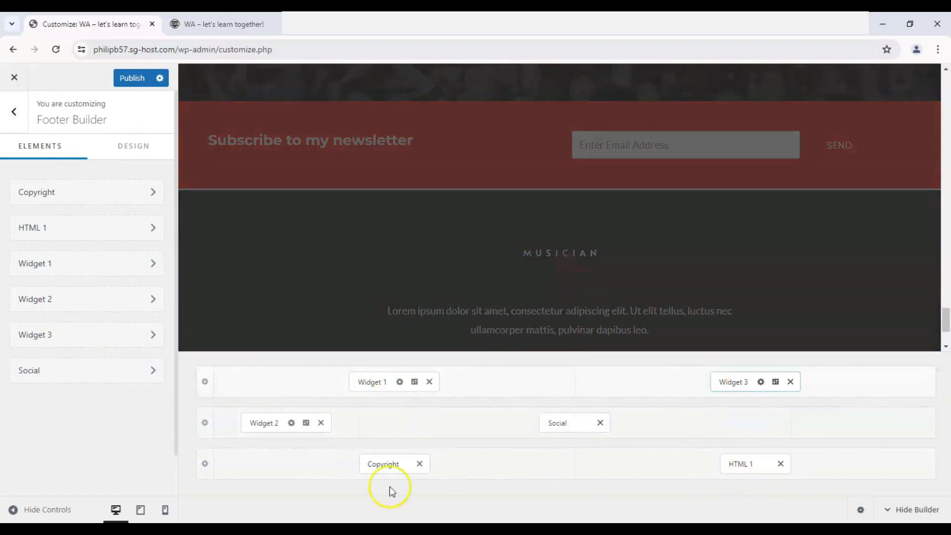
- Try placing Copyright beside Widget 3 in the first footer row, check the preview, and return it to the lowest row
left_click_drag(389, 464, 631, 384)
scroll(444, 225, "down", 3)
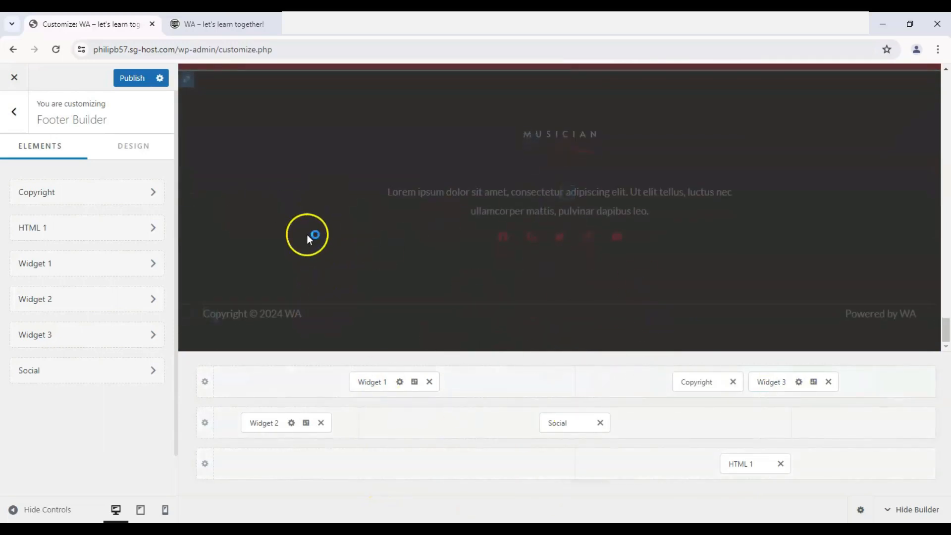
scroll(297, 223, "up", 3)
scroll(369, 218, "down", 3)
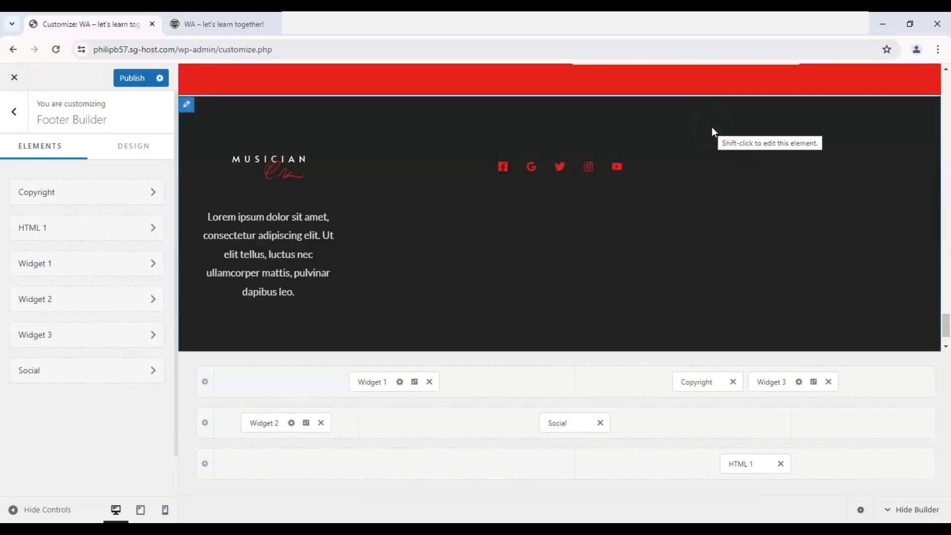
scroll(555, 266, "up", 3)
scroll(500, 184, "up", 2)
scroll(480, 166, "down", 6)
scroll(470, 168, "up", 4)
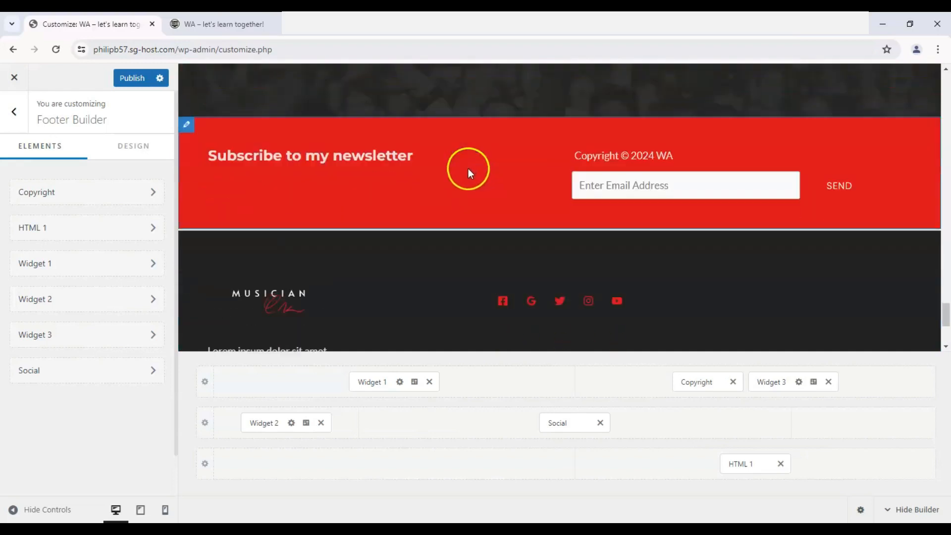
scroll(469, 168, "down", 3)
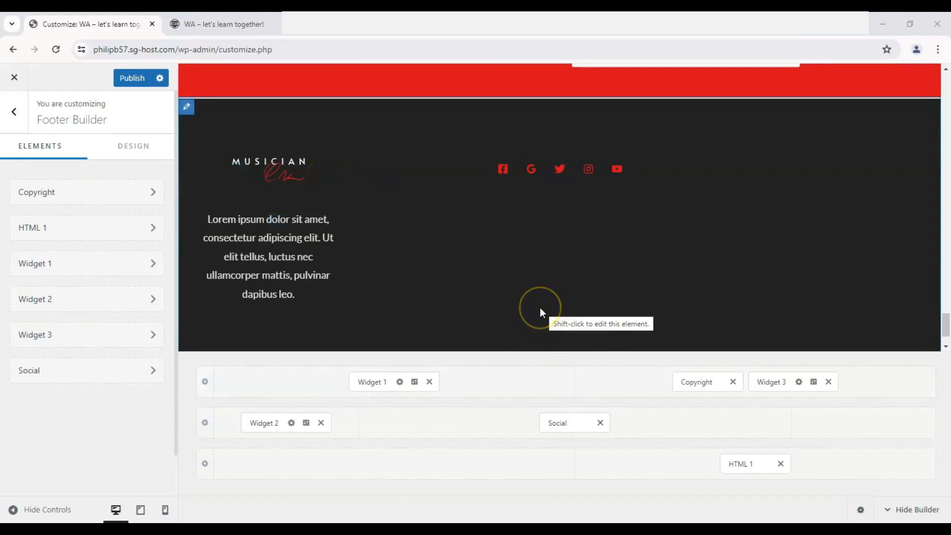
scroll(540, 312, "up", 2)
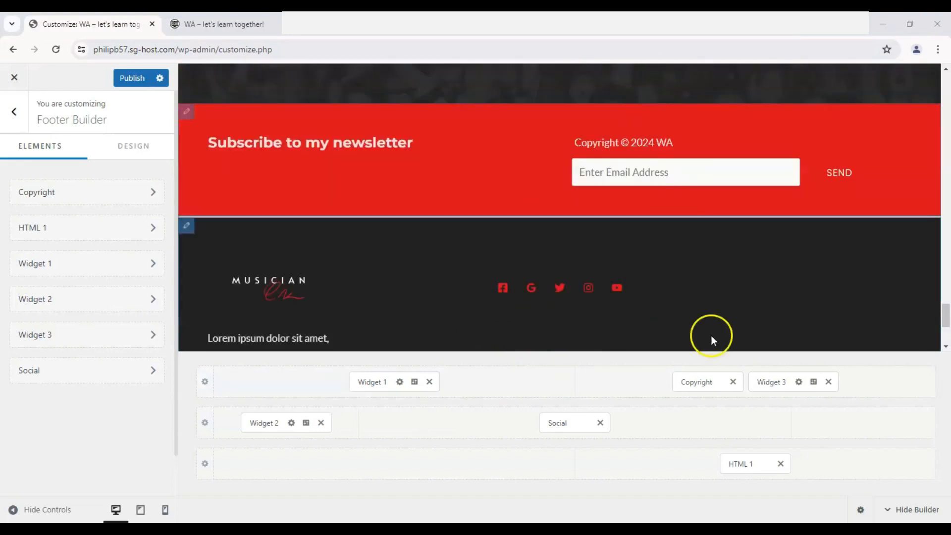
left_click_drag(704, 381, 547, 458)
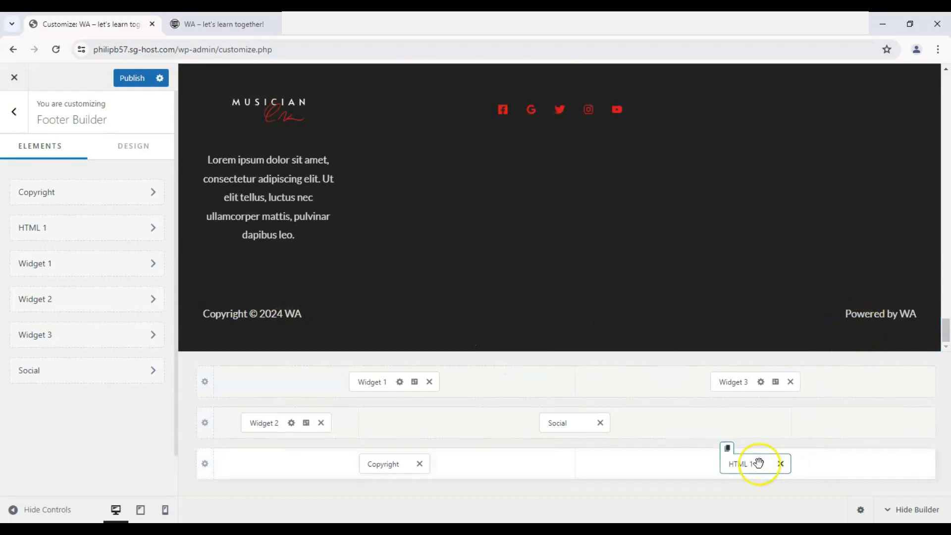
- Remove HTML 1 from the Below Footer row and set that row to one column
left_click(781, 464)
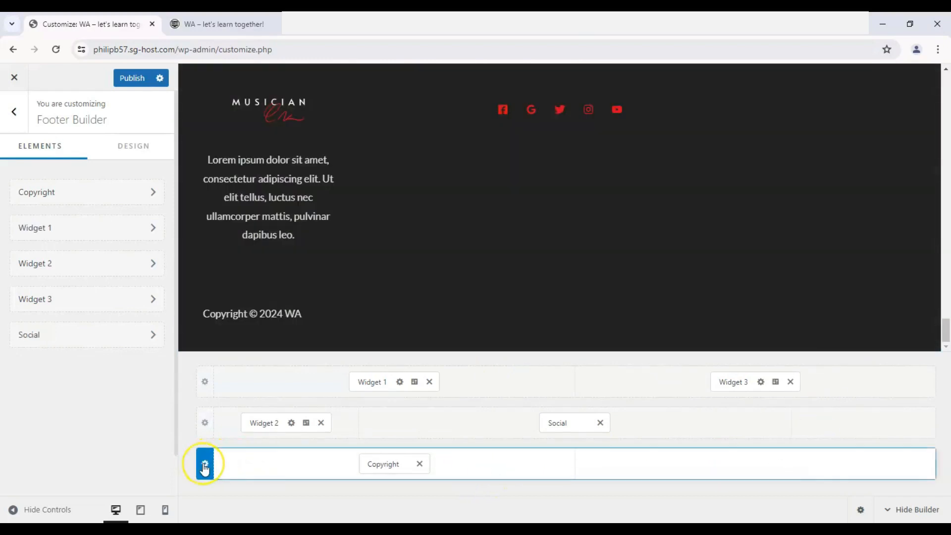
left_click(204, 465)
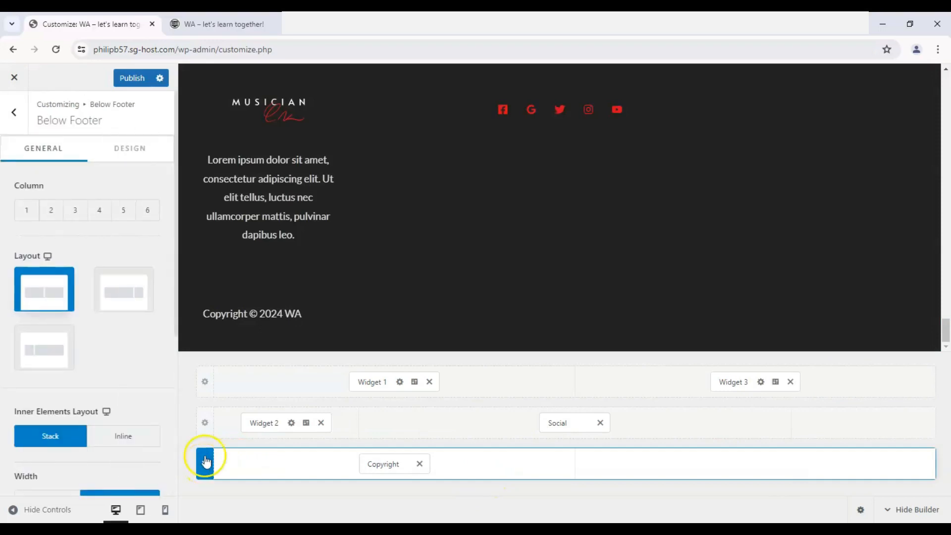
scroll(56, 317, "down", 1)
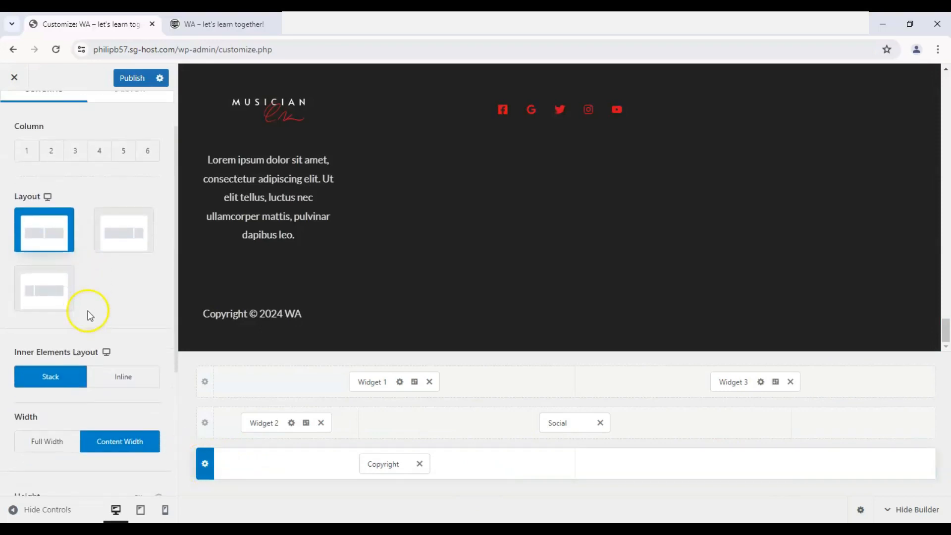
scroll(89, 314, "up", 1)
left_click(27, 211)
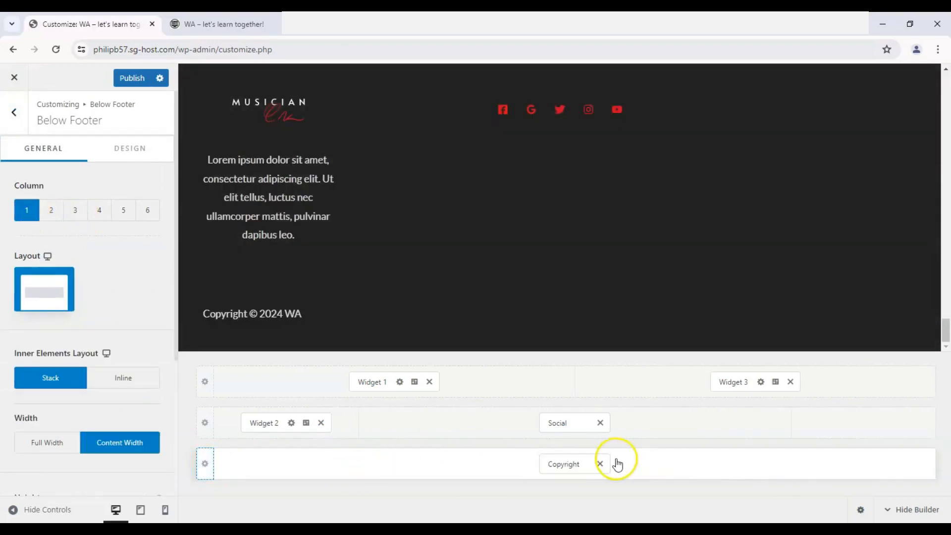
- Center the Copyright text and set the Copyright element's alignment to center, checking the footer preview
left_click(572, 467)
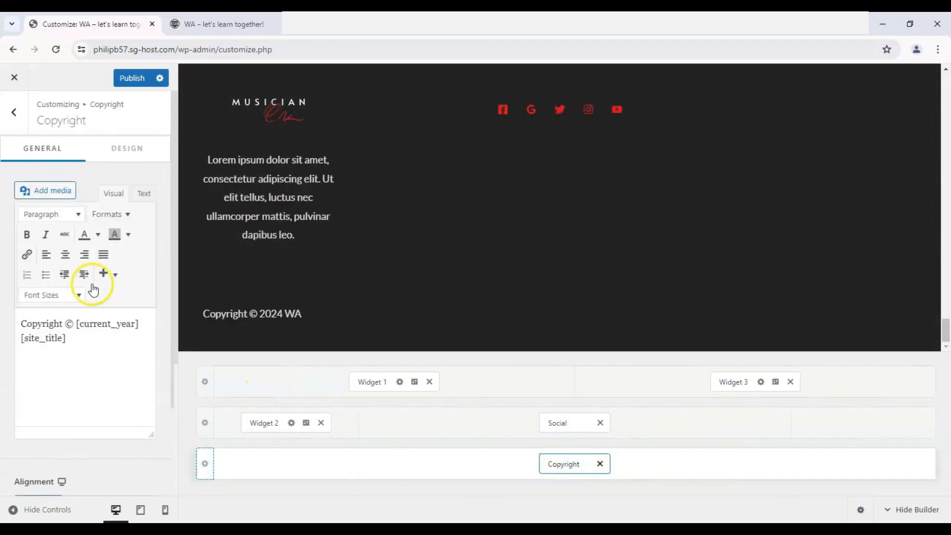
left_click(73, 258)
left_click(45, 256)
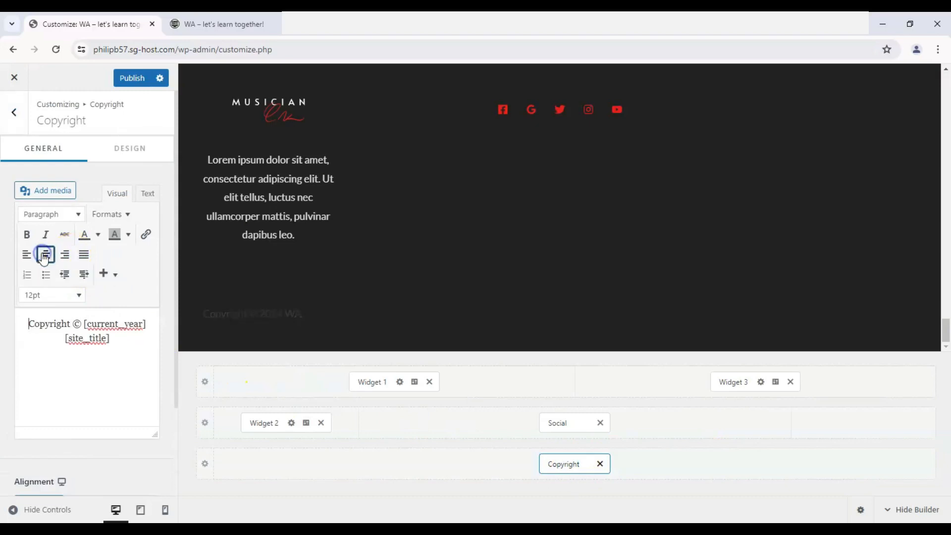
scroll(128, 287, "down", 3)
left_click(88, 394)
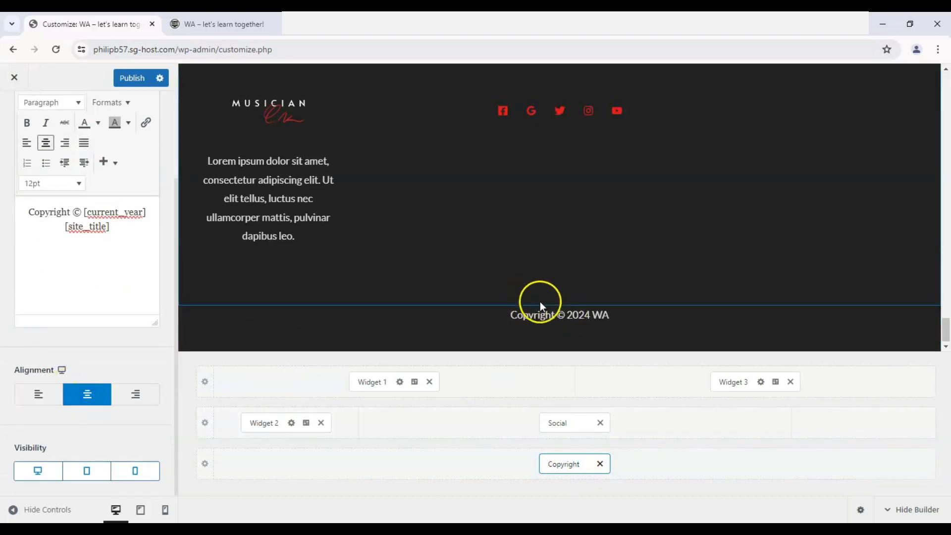
scroll(530, 297, "up", 2)
scroll(475, 277, "down", 1)
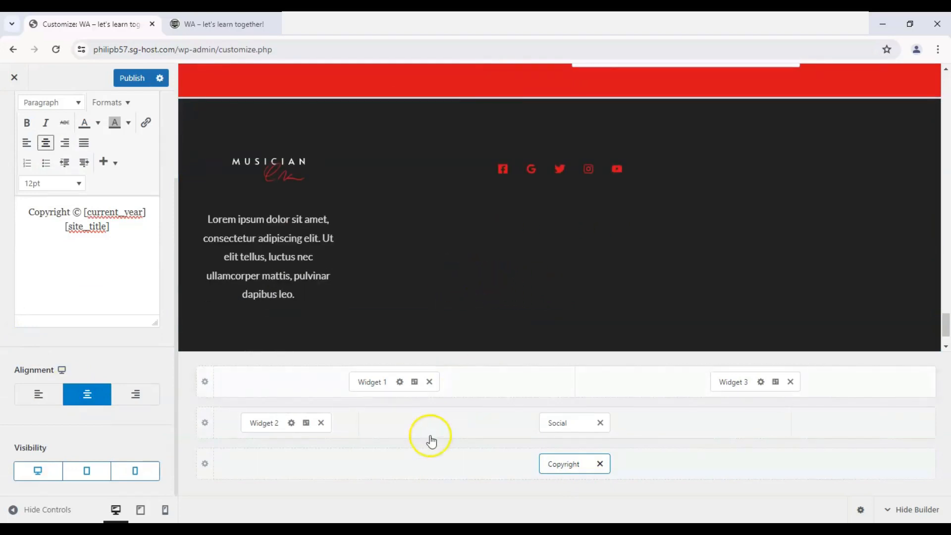
scroll(52, 253, "up", 3)
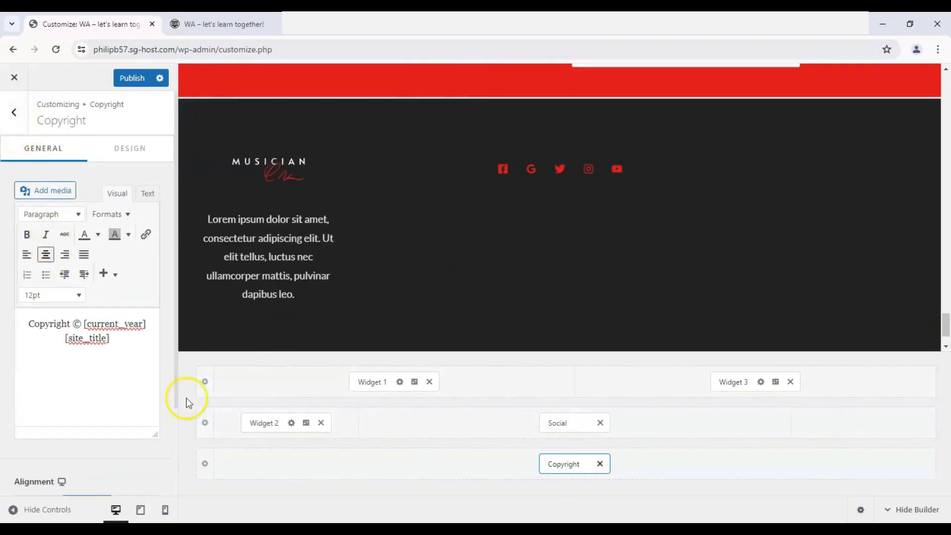
- Reduce the Primary Footer row to two columns and add the Social element to its empty second column
left_click(205, 423)
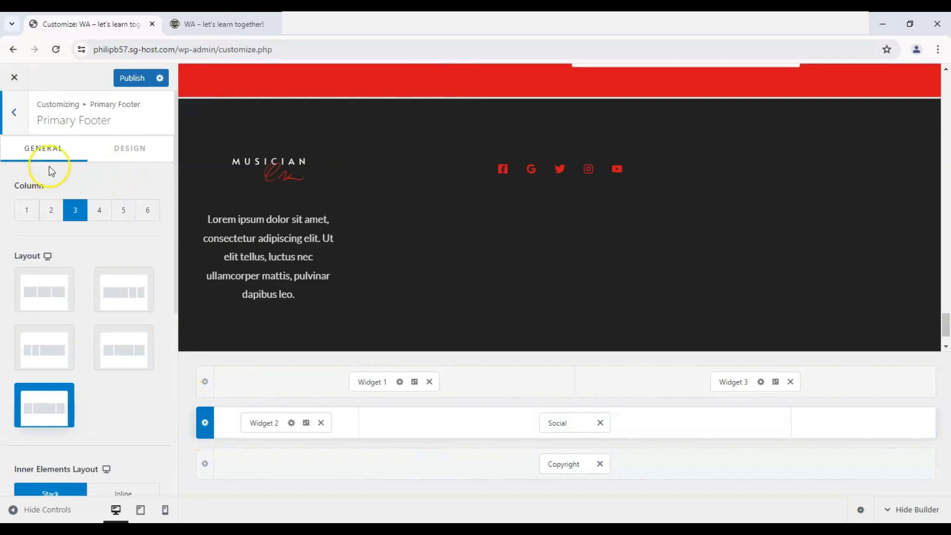
scroll(53, 197, "down", 6)
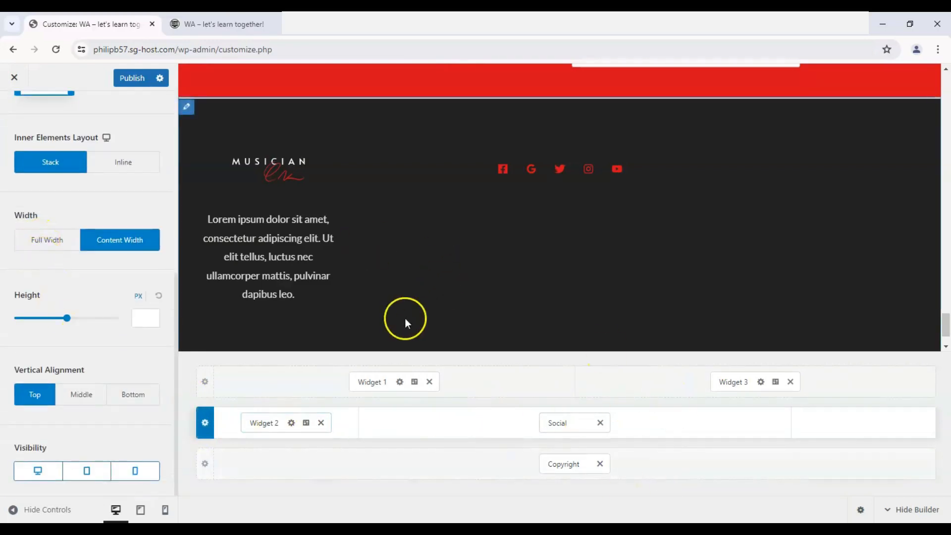
scroll(319, 313, "down", 1)
scroll(432, 279, "up", 2)
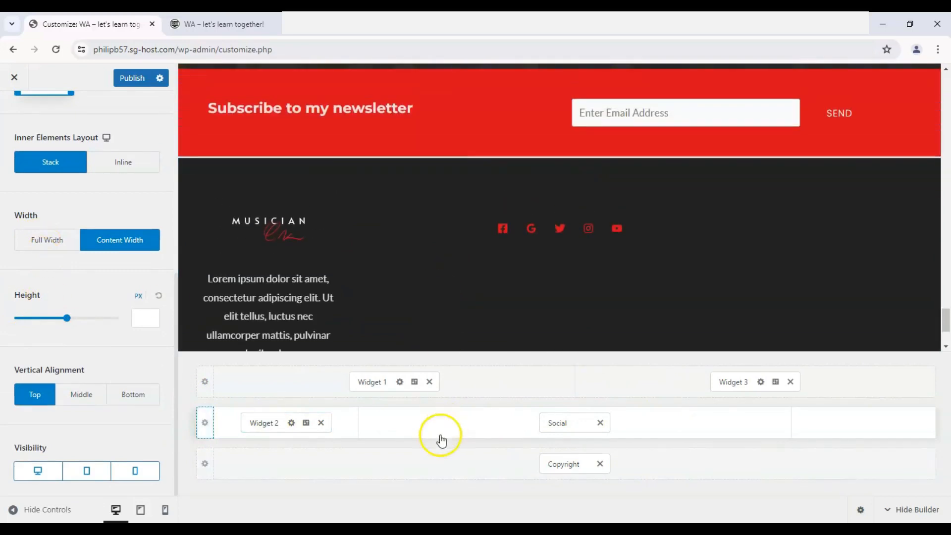
scroll(70, 297, "up", 2)
scroll(69, 297, "up", 4)
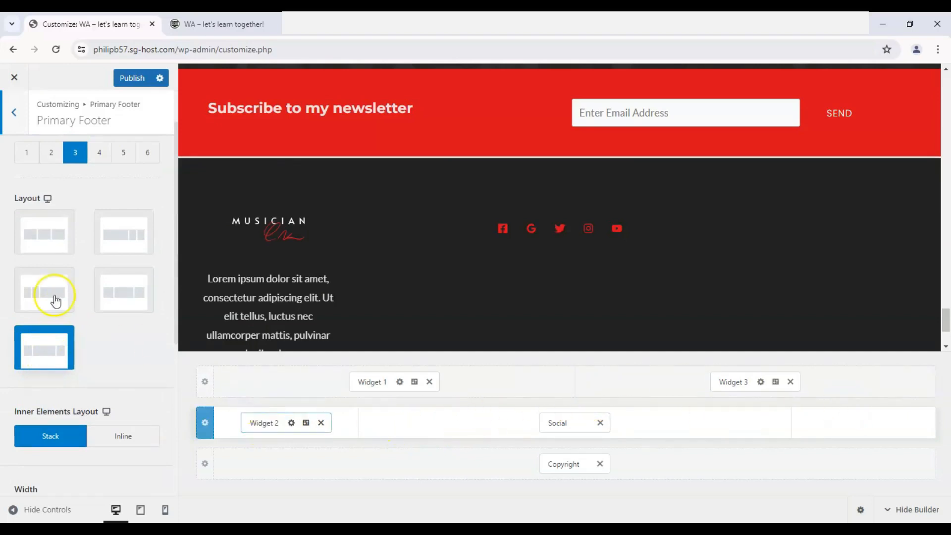
scroll(55, 300, "up", 1)
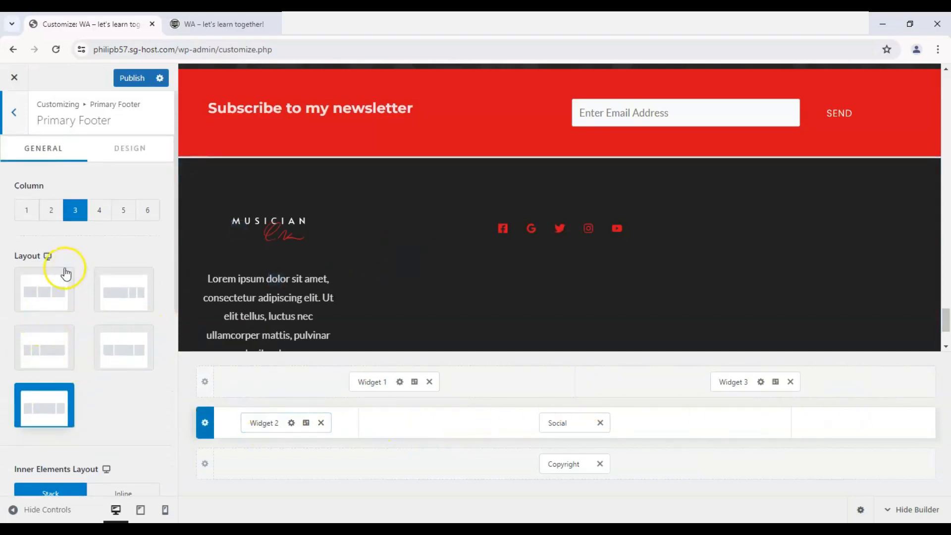
left_click(26, 212)
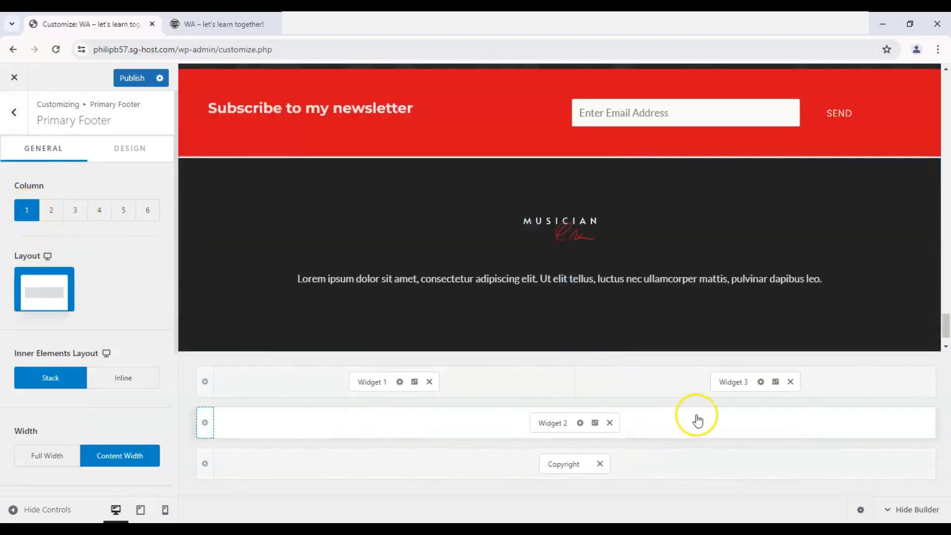
left_click(51, 210)
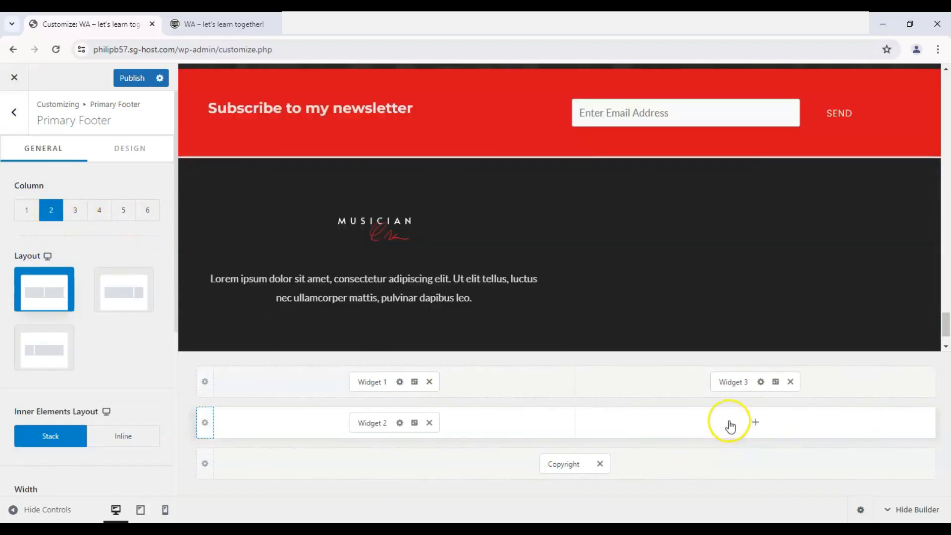
left_click(755, 423)
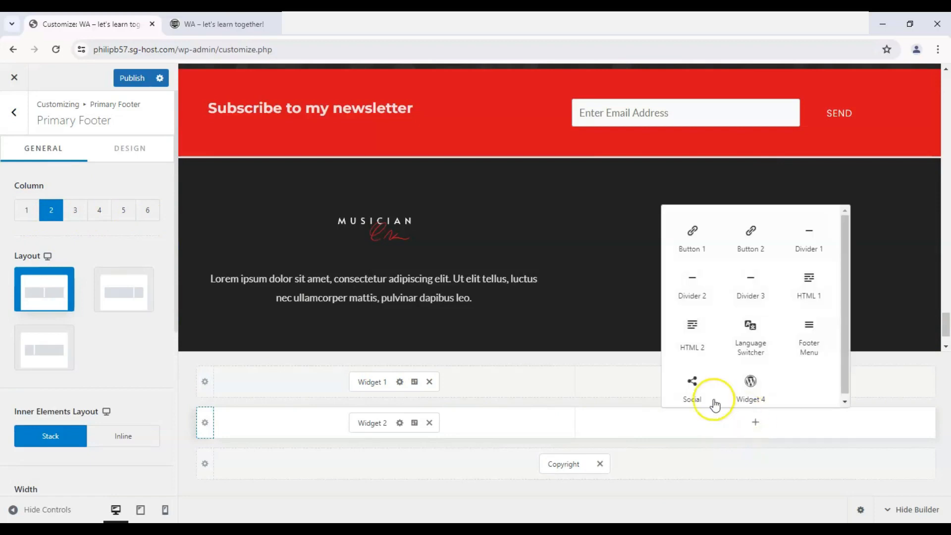
left_click(694, 395)
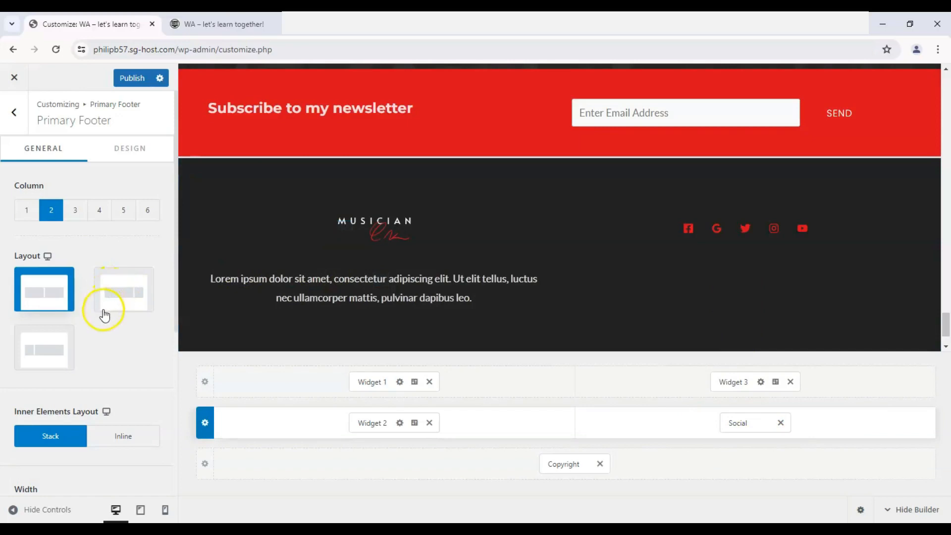
- Try the two unequal two-column layouts on the Primary Footer row, then return it to equal columns
left_click(131, 300)
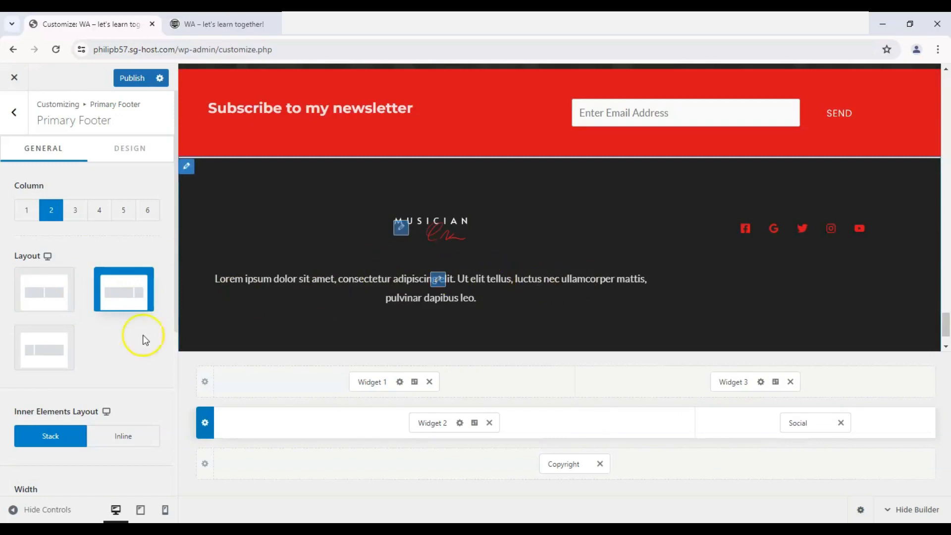
left_click(32, 362)
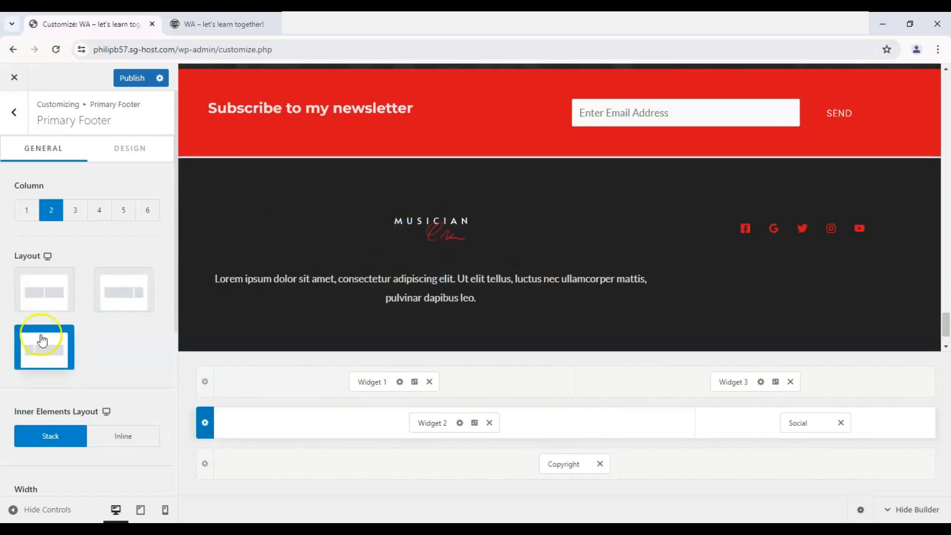
left_click(56, 355)
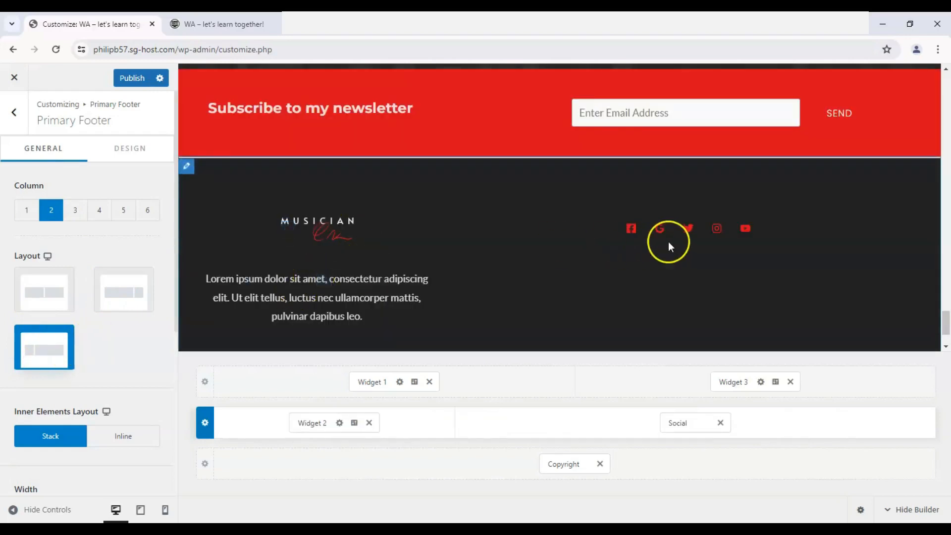
left_click(46, 303)
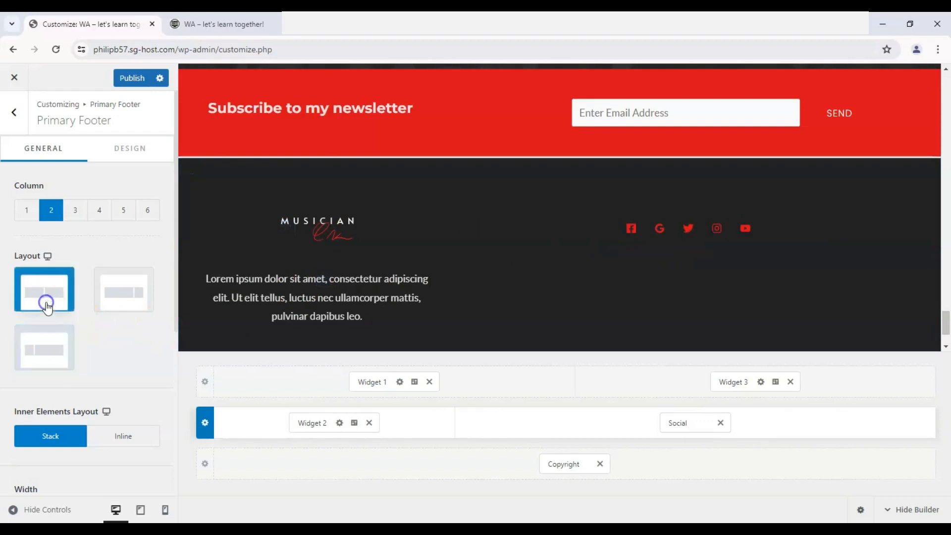
- Set the Primary Footer row to full width and its height to 130 px
scroll(61, 353, "down", 2)
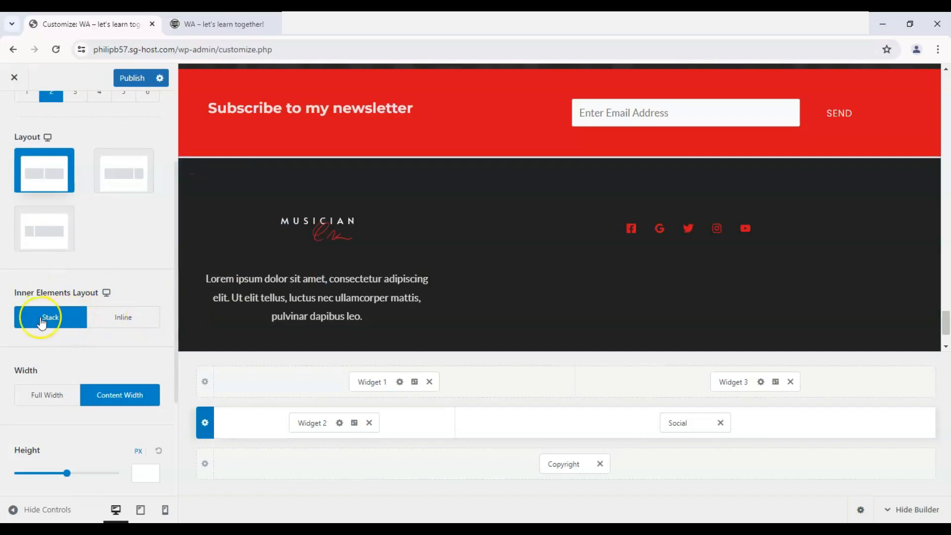
scroll(30, 327, "down", 1)
left_click(44, 337)
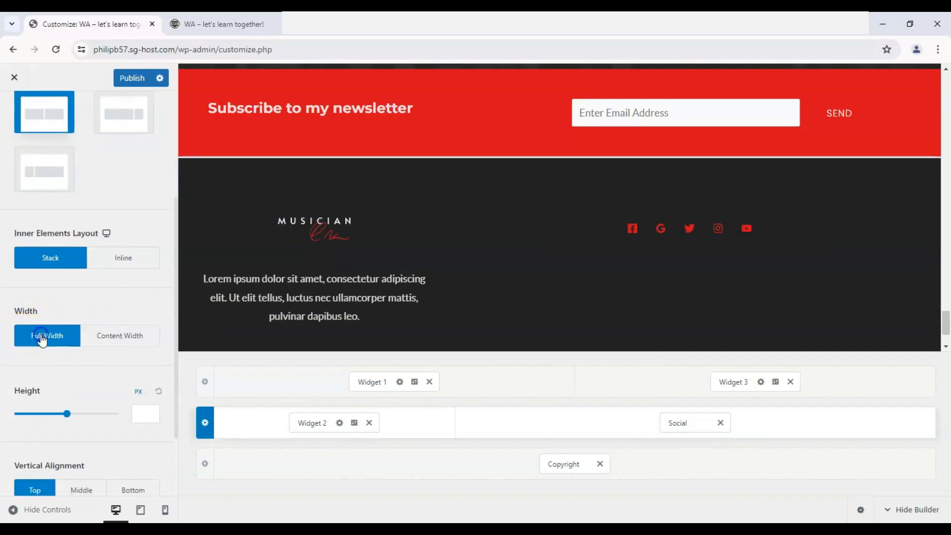
left_click(112, 343)
left_click(53, 343)
left_click(103, 343)
left_click(59, 343)
left_click_drag(70, 425, 50, 415)
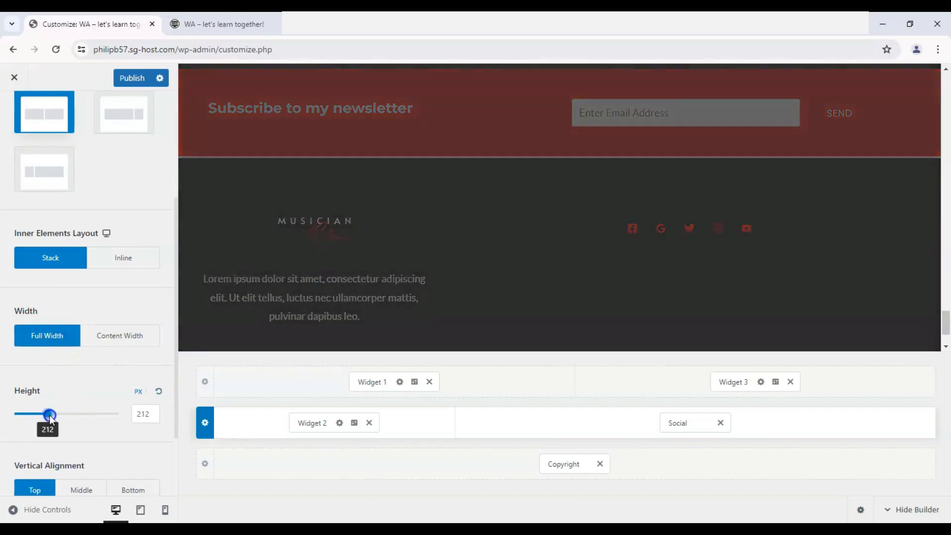
scroll(317, 282, "down", 2)
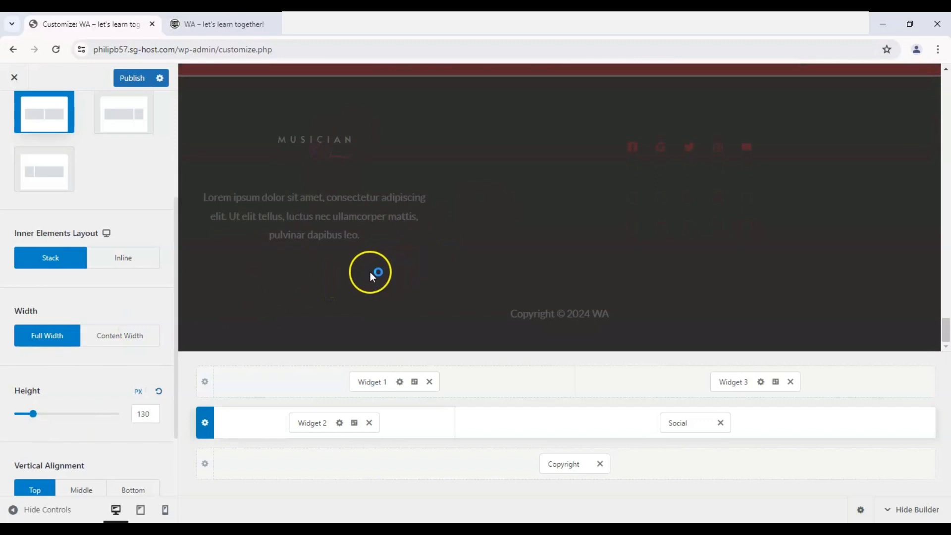
- Compare the vertical alignment options for the Primary Footer row and set it to Middle
scroll(3, 321, "down", 2)
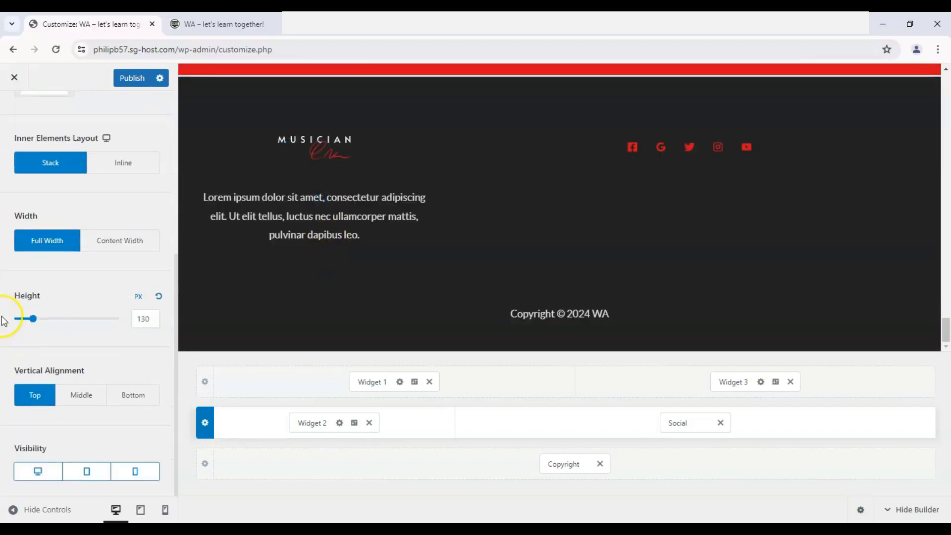
left_click(76, 400)
left_click(52, 395)
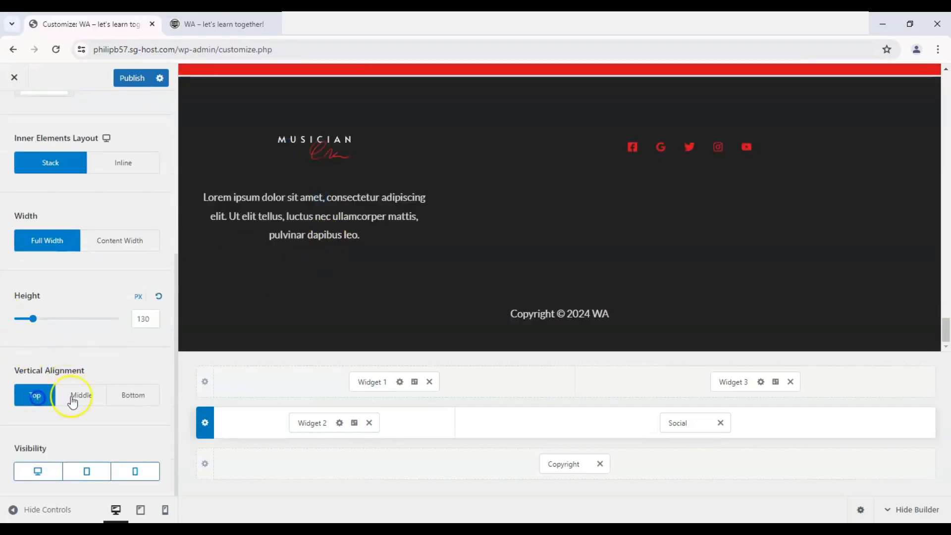
left_click(82, 398)
left_click(132, 397)
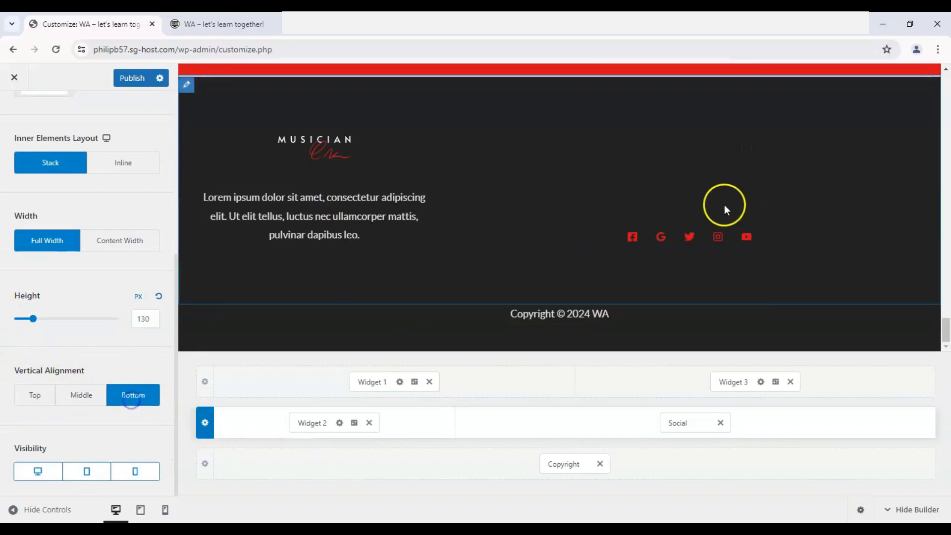
left_click(83, 404)
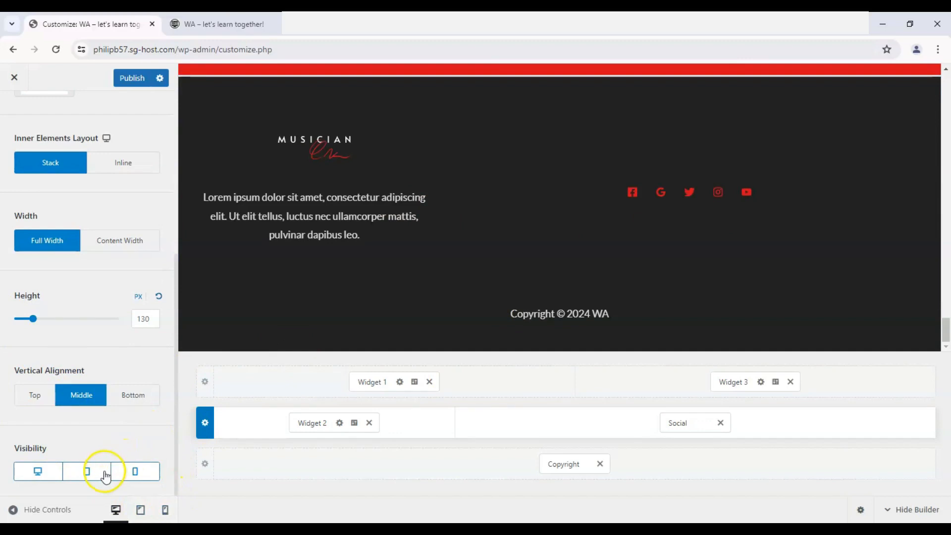
- Try hiding the Primary Footer row on mobile, check the mobile preview, restore its visibility and return to the desktop preview
left_click(128, 475)
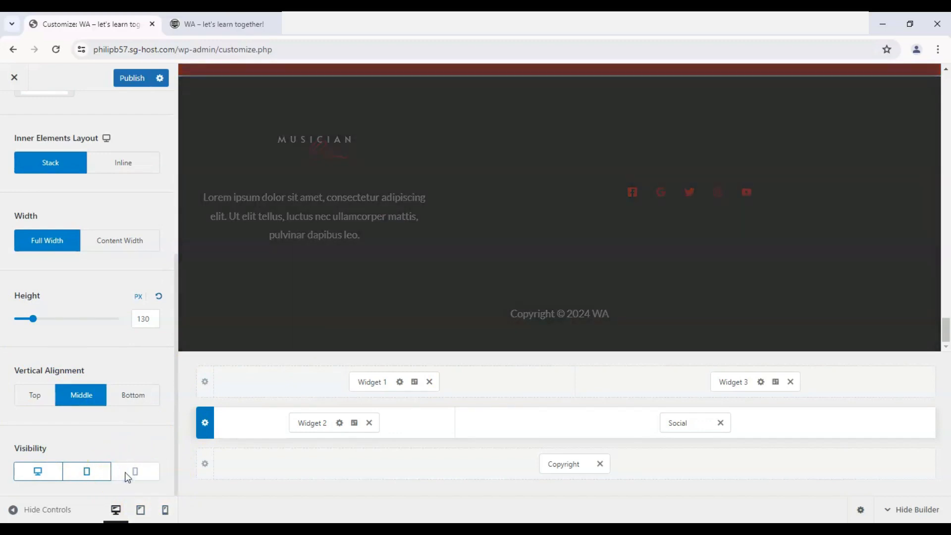
left_click(169, 510)
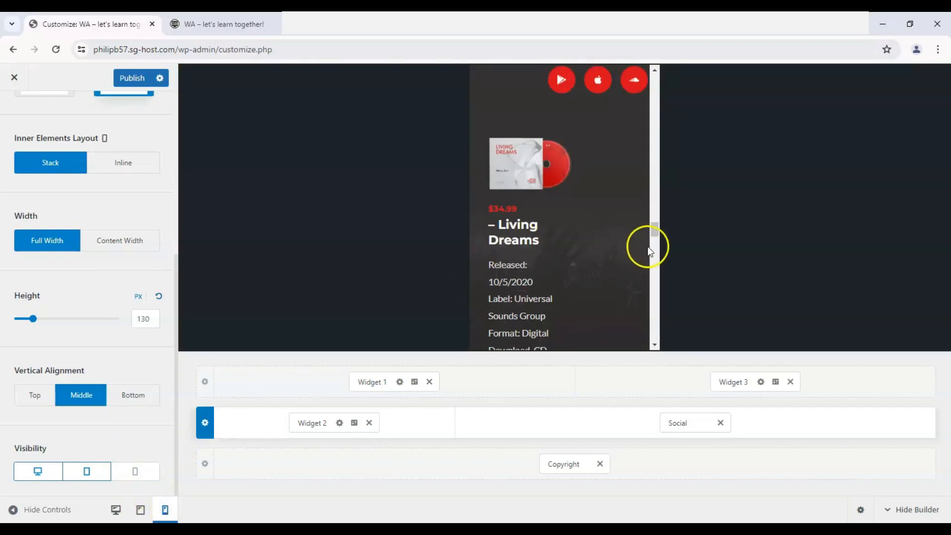
left_click_drag(650, 246, 651, 369)
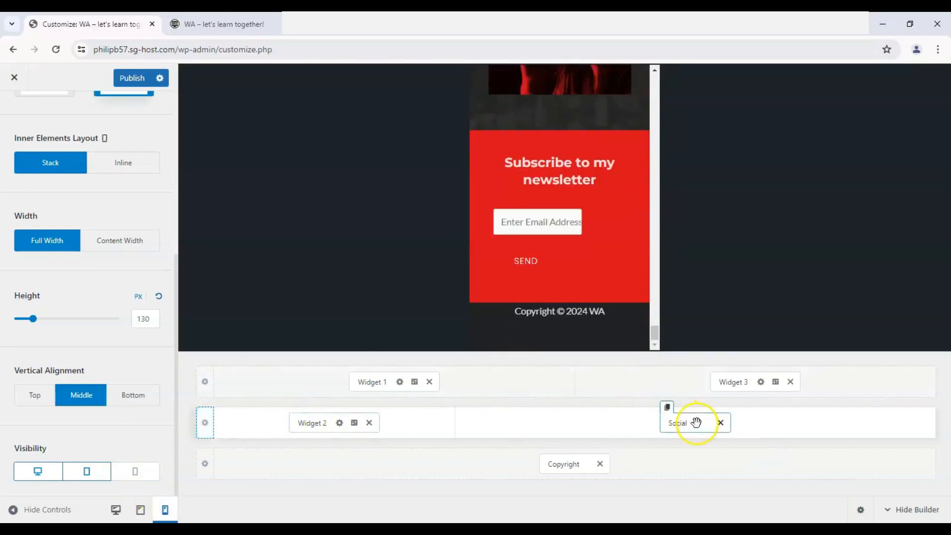
left_click(151, 468)
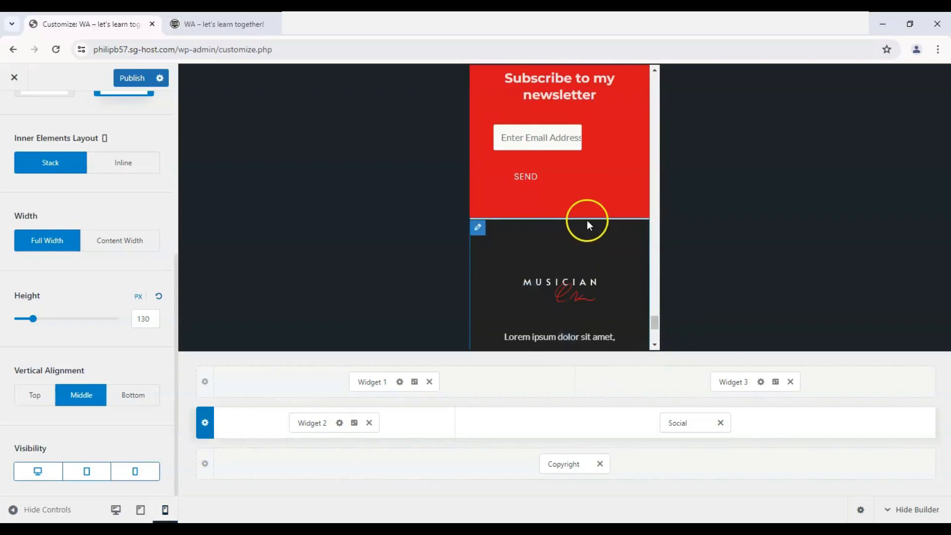
scroll(587, 220, "down", 2)
scroll(587, 220, "down", 2)
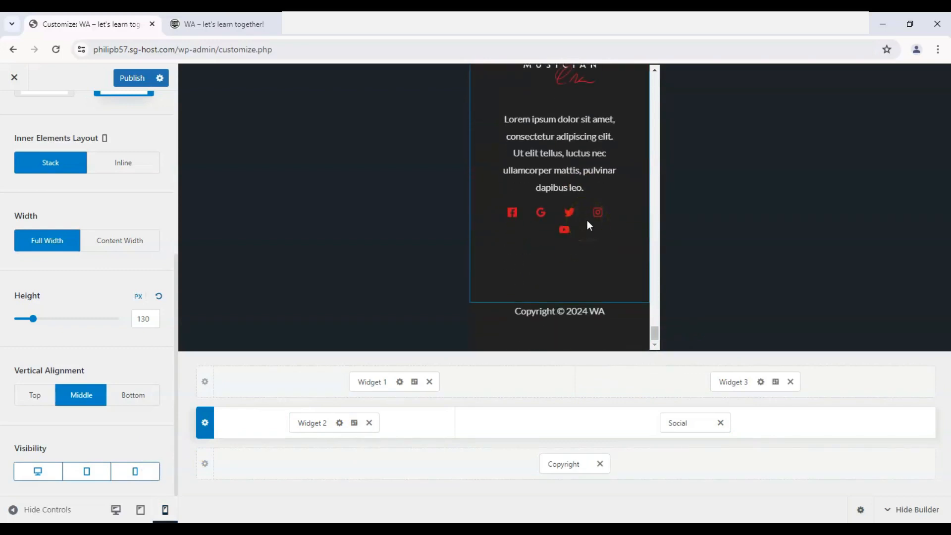
left_click(115, 509)
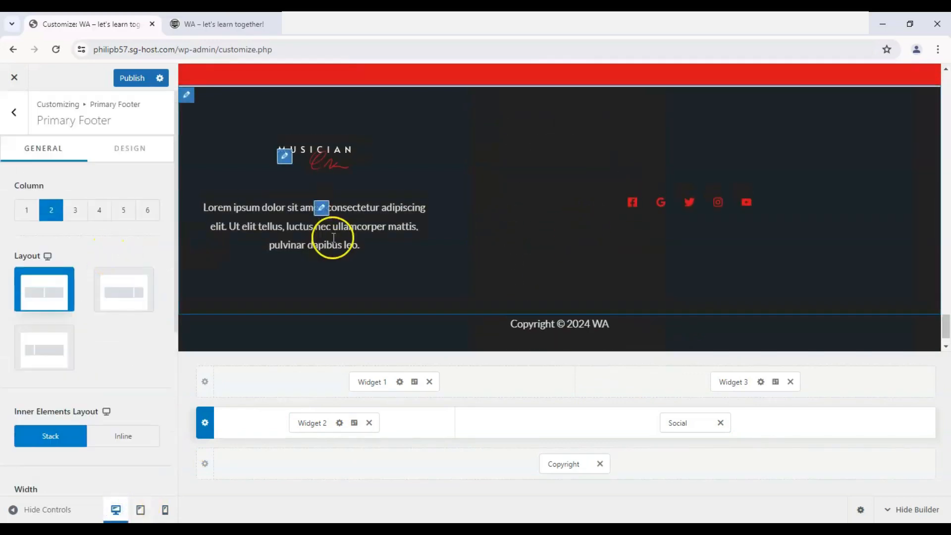
- Examine the newsletter section of the footer and the page content above it in the desktop preview
scroll(426, 275, "up", 5)
scroll(514, 213, "down", 2)
scroll(347, 240, "down", 2)
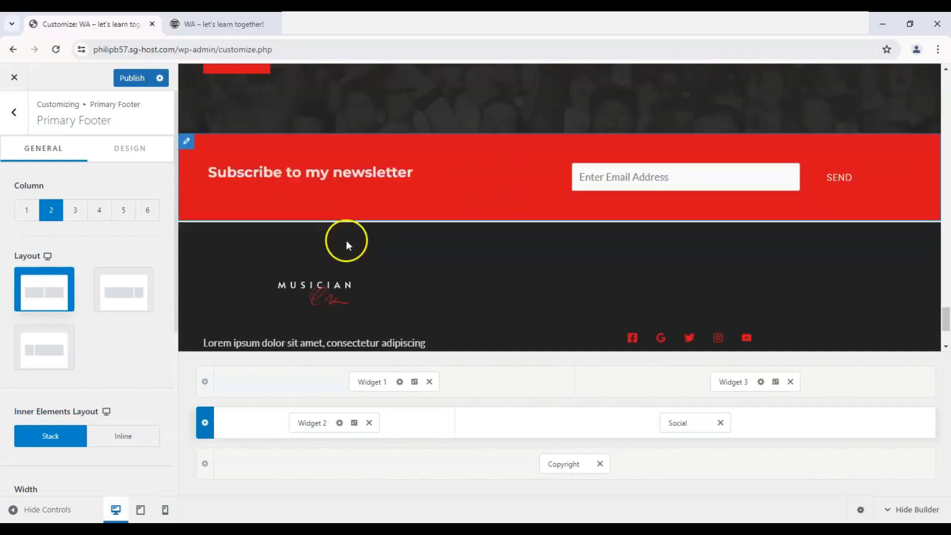
scroll(237, 231, "up", 2)
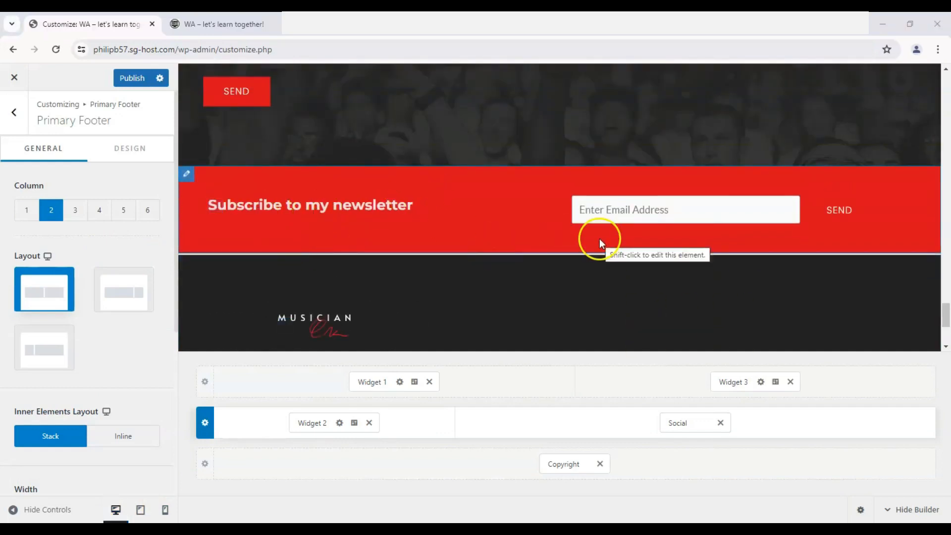
scroll(258, 248, "up", 1)
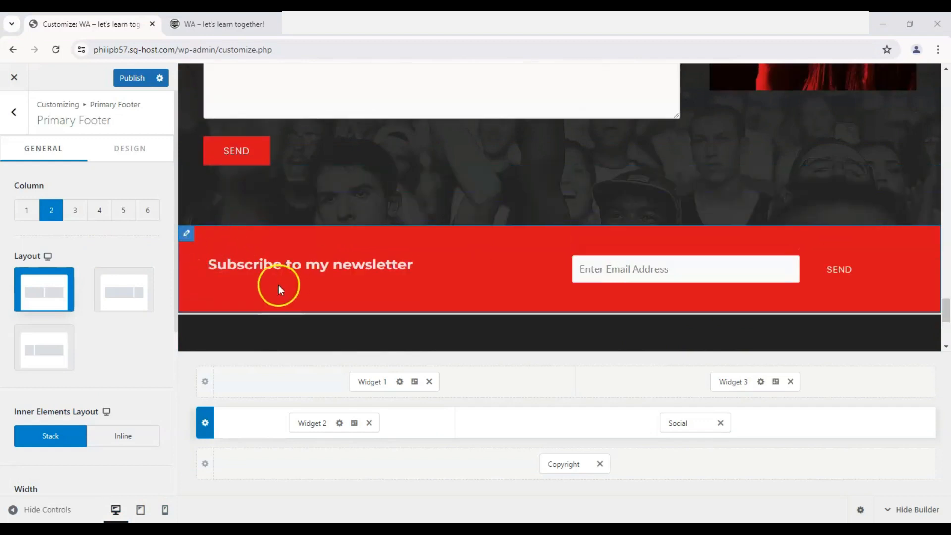
scroll(225, 256, "down", 1)
scroll(257, 243, "up", 1)
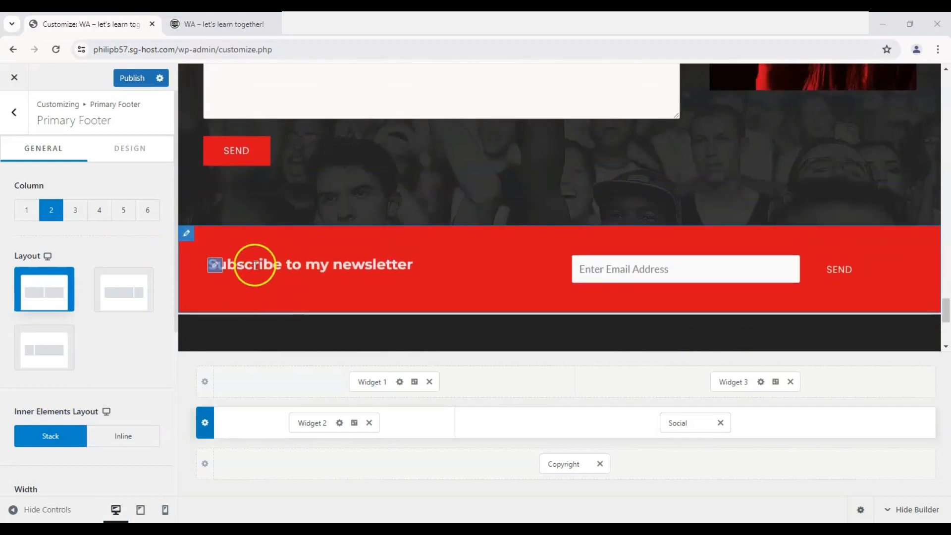
scroll(329, 283, "up", 1)
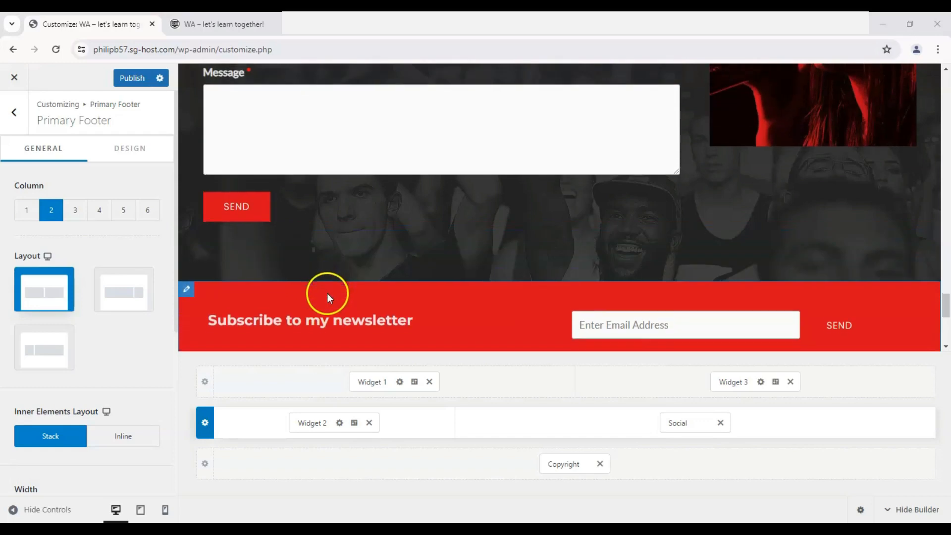
scroll(327, 293, "down", 1)
scroll(362, 265, "up", 3)
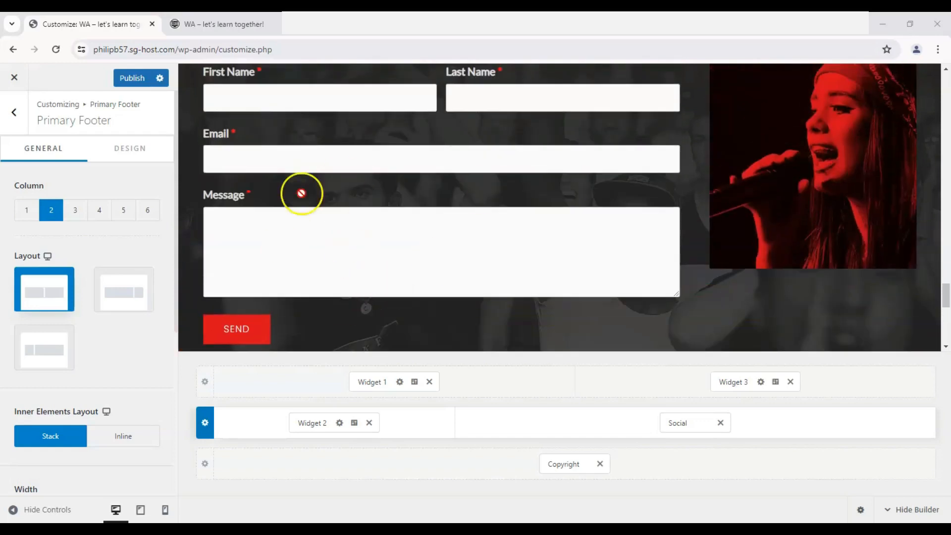
scroll(305, 203, "up", 2)
scroll(344, 204, "down", 5)
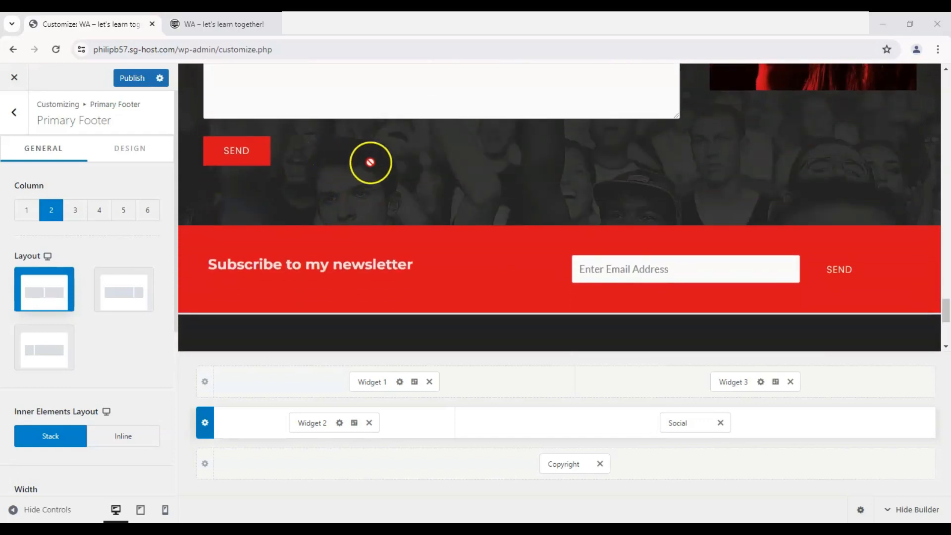
scroll(370, 162, "down", 1)
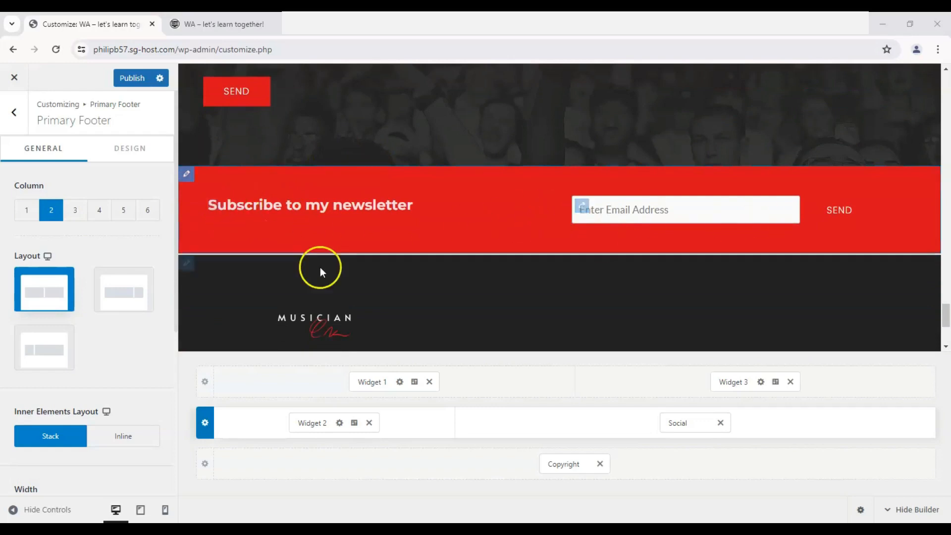
- Add the Button 1 element to the Above Footer row's second column in place of Widget 3
left_click(229, 244)
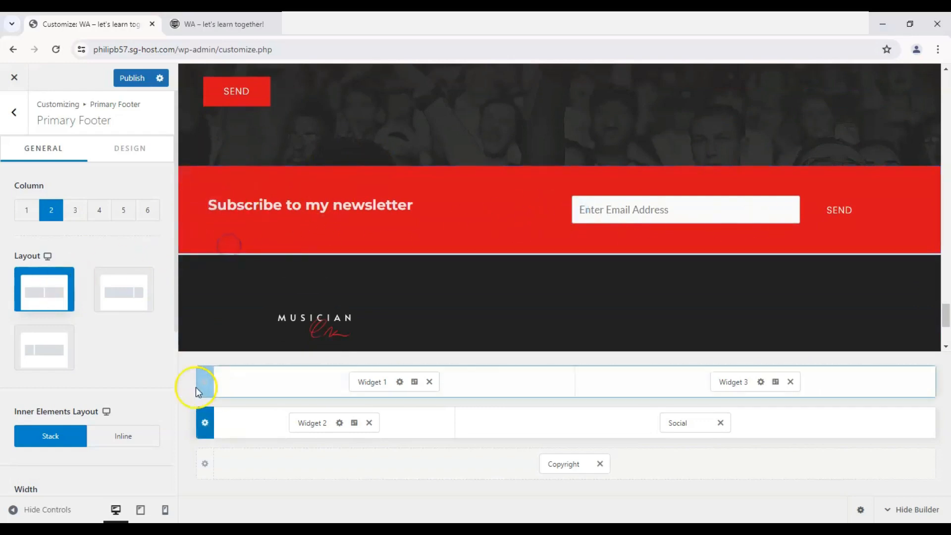
left_click(266, 379)
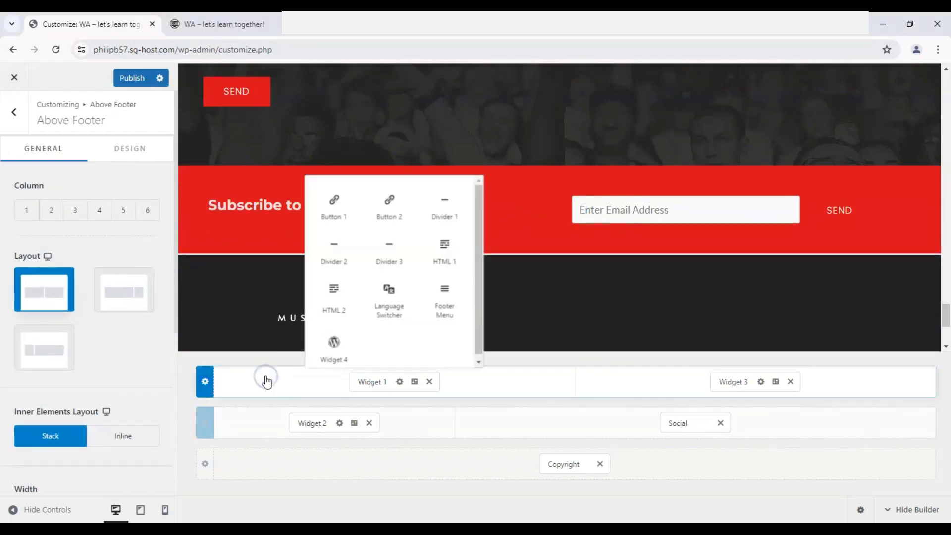
left_click(245, 382)
left_click(237, 356)
left_click(335, 385)
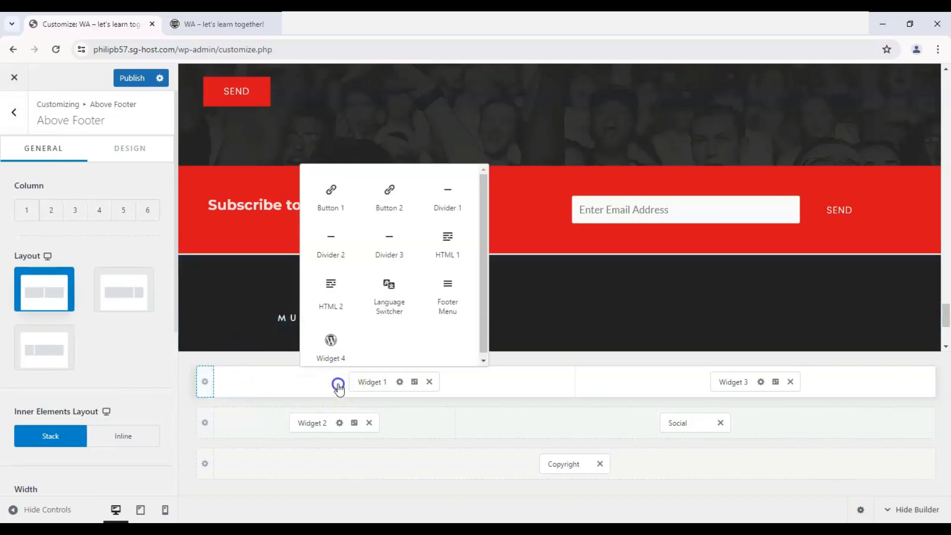
left_click(327, 189)
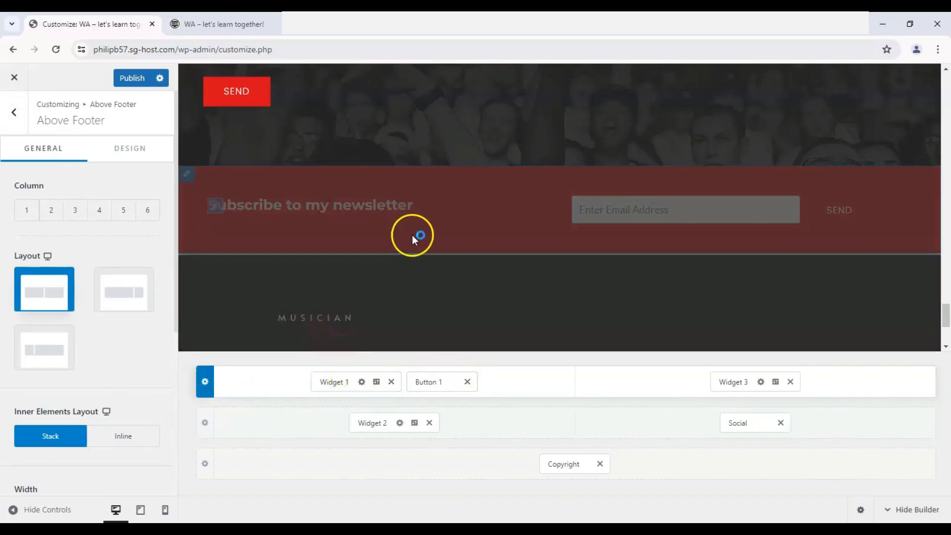
left_click_drag(427, 381, 628, 382)
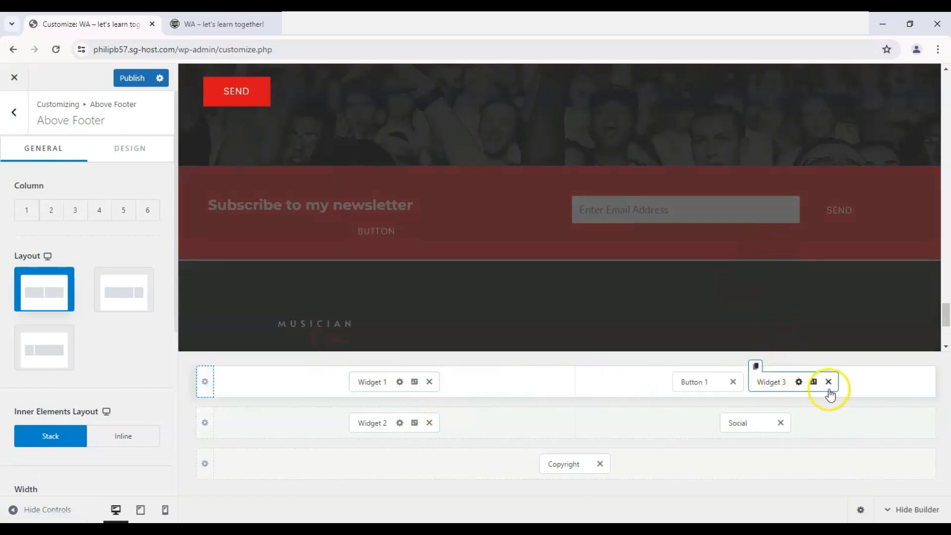
left_click(828, 382)
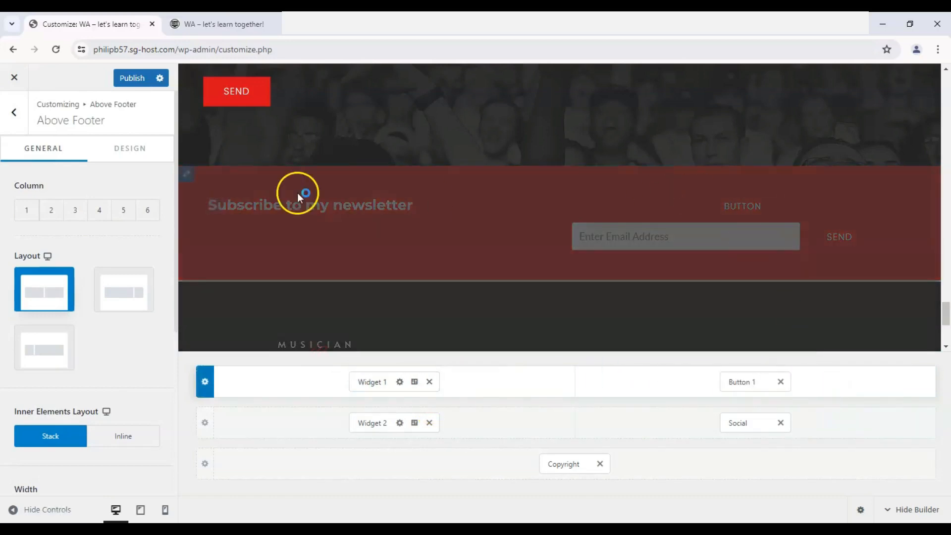
- Change the heading in Widget 1 to "Subscribe to our YouTube channel!"
left_click(378, 382)
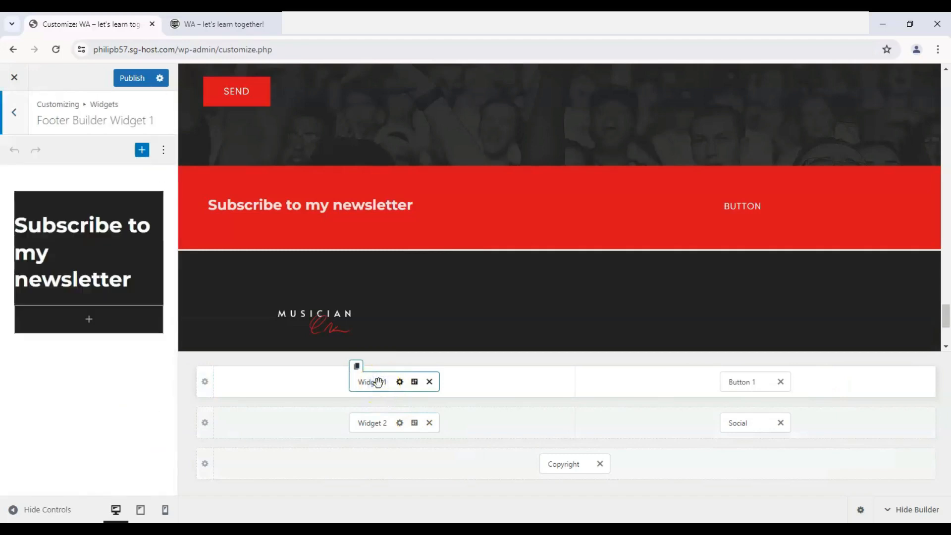
left_click(82, 284)
left_click_drag(131, 280, 4, 255)
type("our Y")
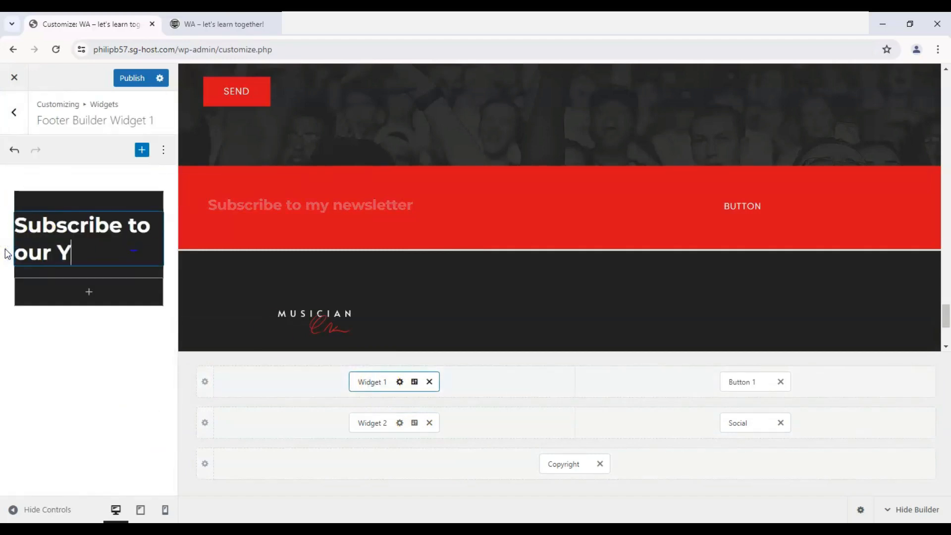
type("ouTube channel!")
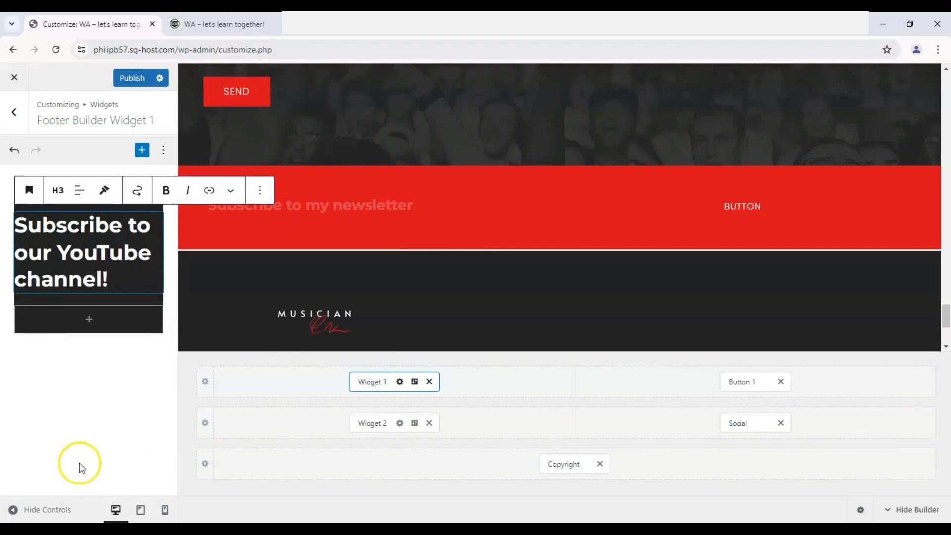
- Center-align the "Subscribe to our YouTube channel!" heading in Widget 1
left_click(143, 238)
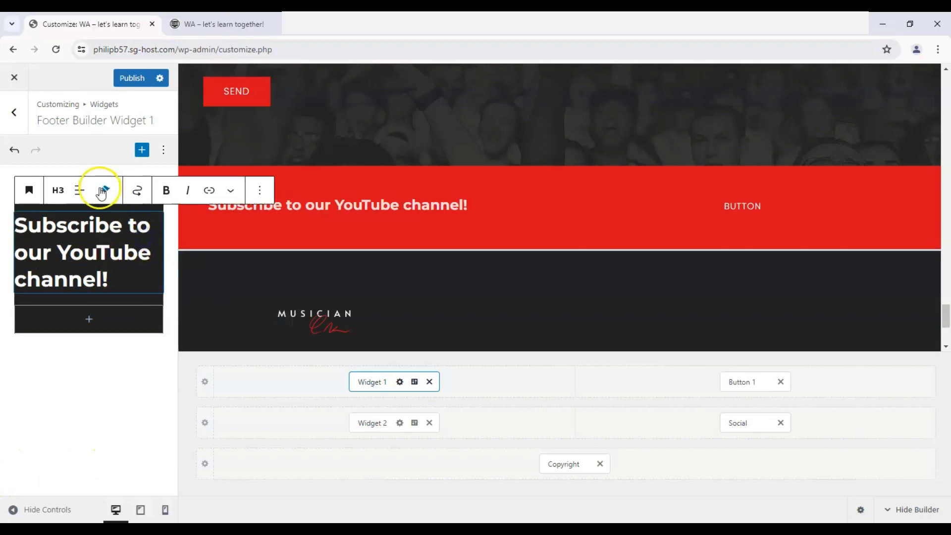
left_click(79, 190)
left_click(100, 248)
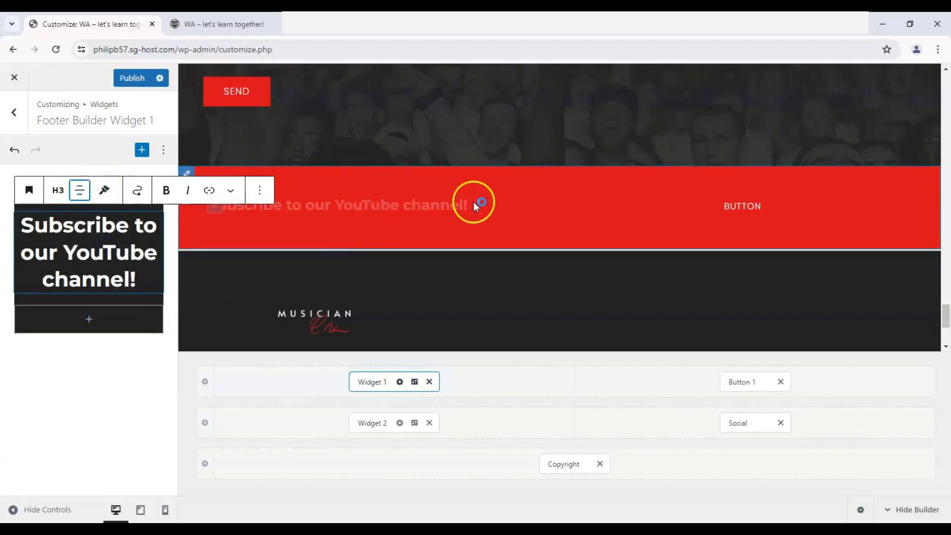
left_click(4, 377)
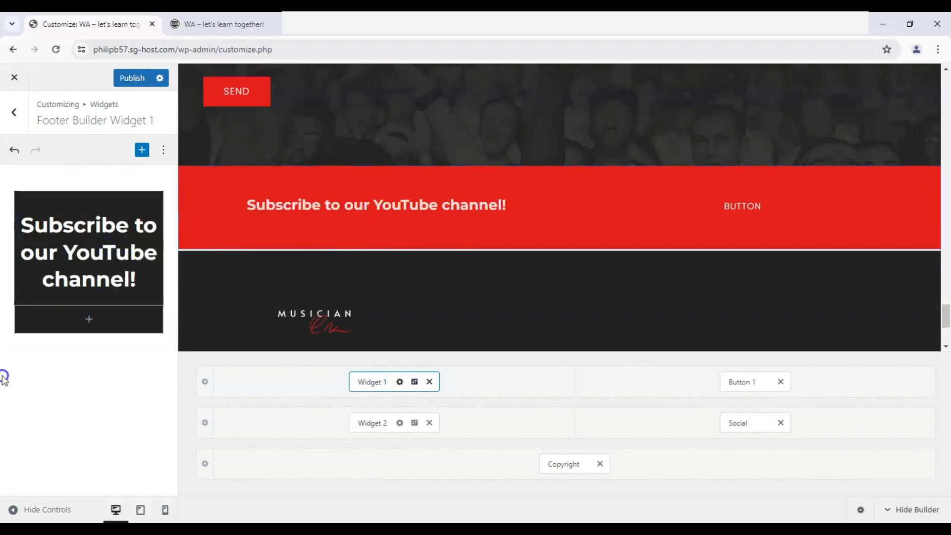
left_click(299, 381)
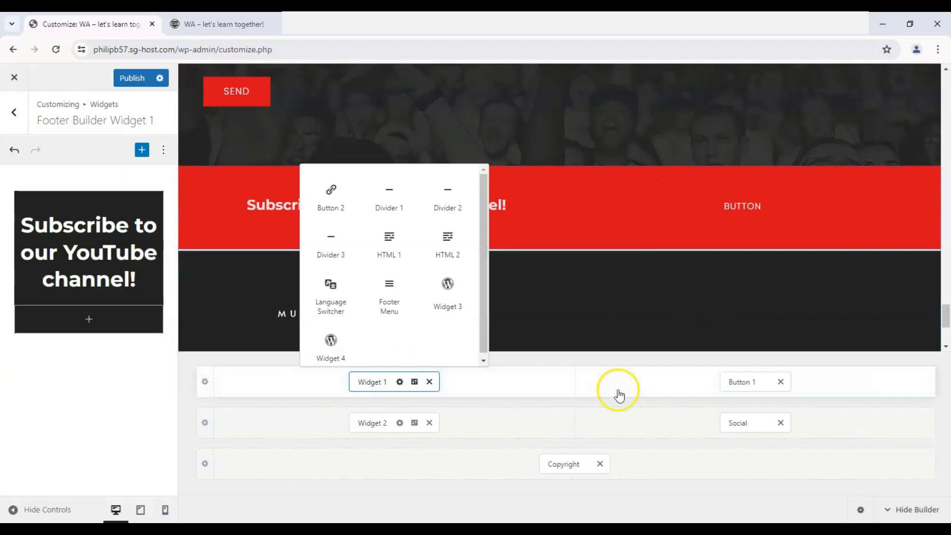
- Set the text of Button 1 in the Above Footer row to "SUBSCRBE NOW!"
left_click(747, 382)
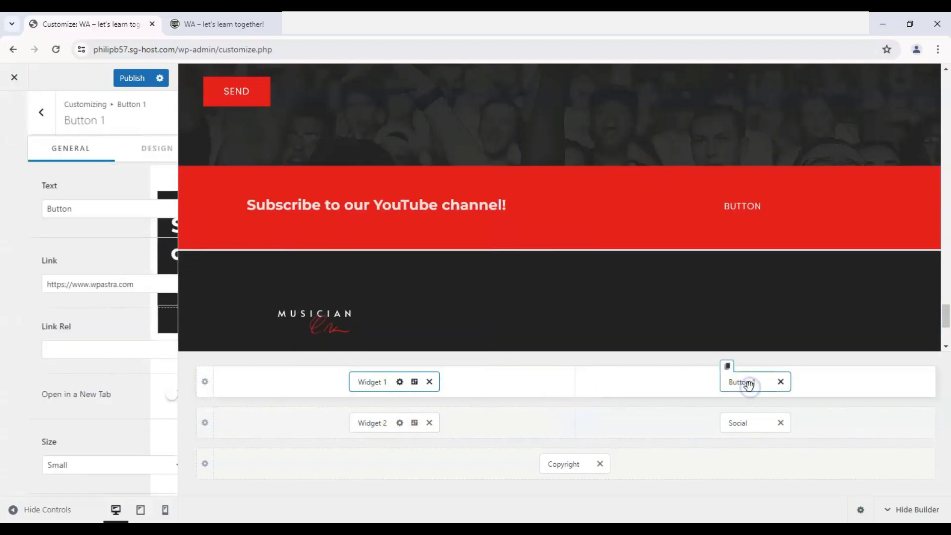
left_click(82, 203)
key("ctrl+a")
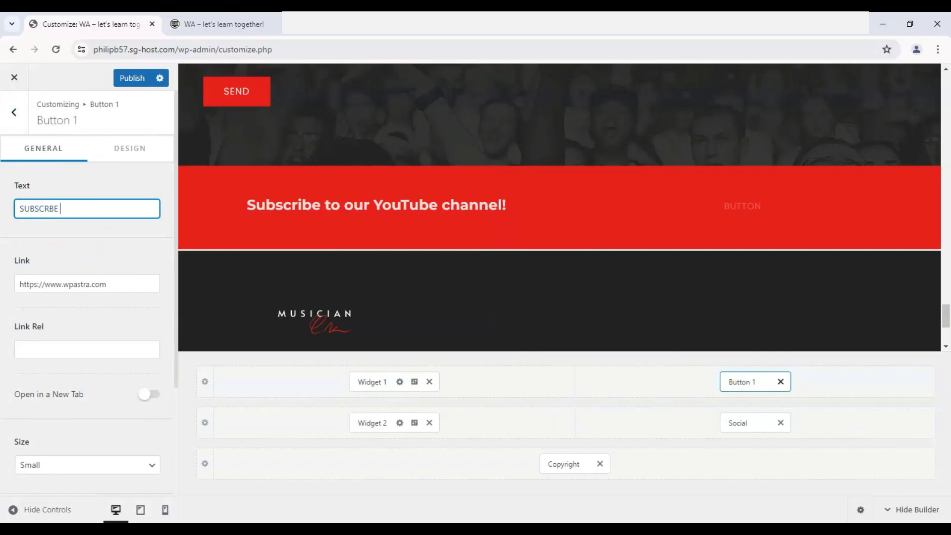
- Replace Button 1's link with the YouTube channel URL and make it open in a new tab
left_click(74, 284)
key("ctrl+a")
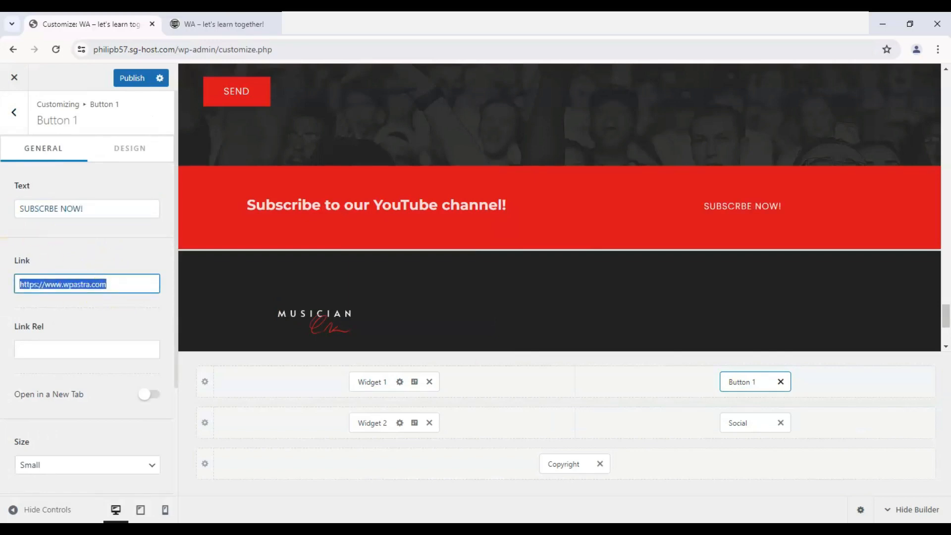
key("ctrl+v")
scroll(17, 308, "down", 1)
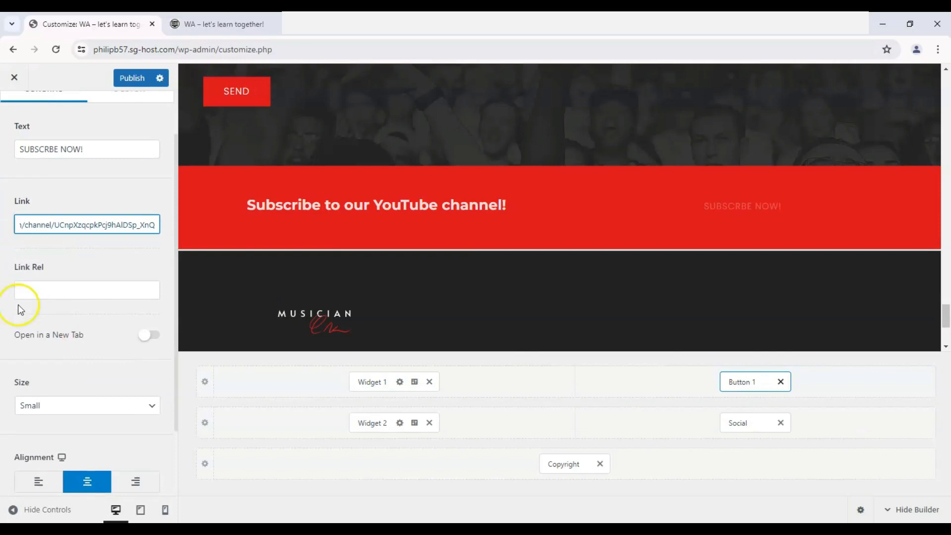
left_click(143, 335)
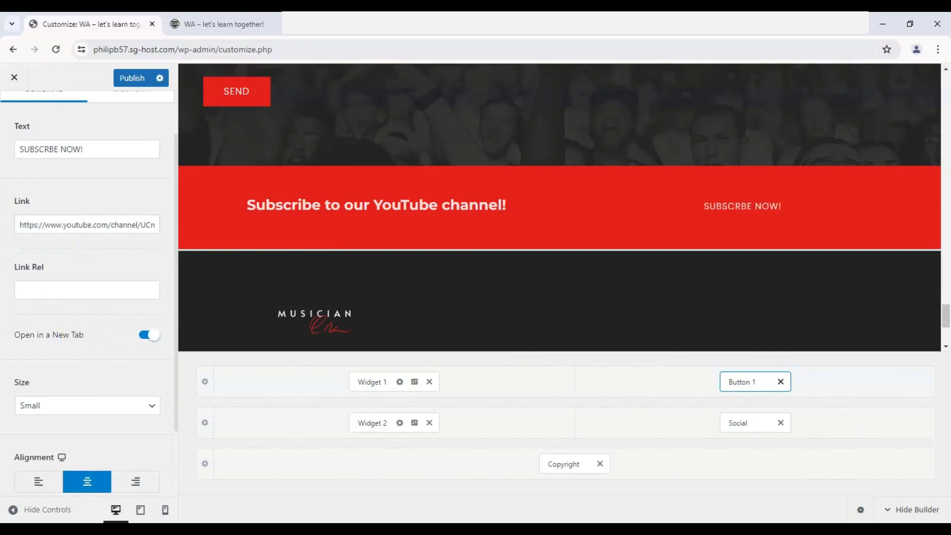
- Try the Medium size for Button 1, then set its size to Extra Large
scroll(44, 302, "down", 2)
left_click(55, 316)
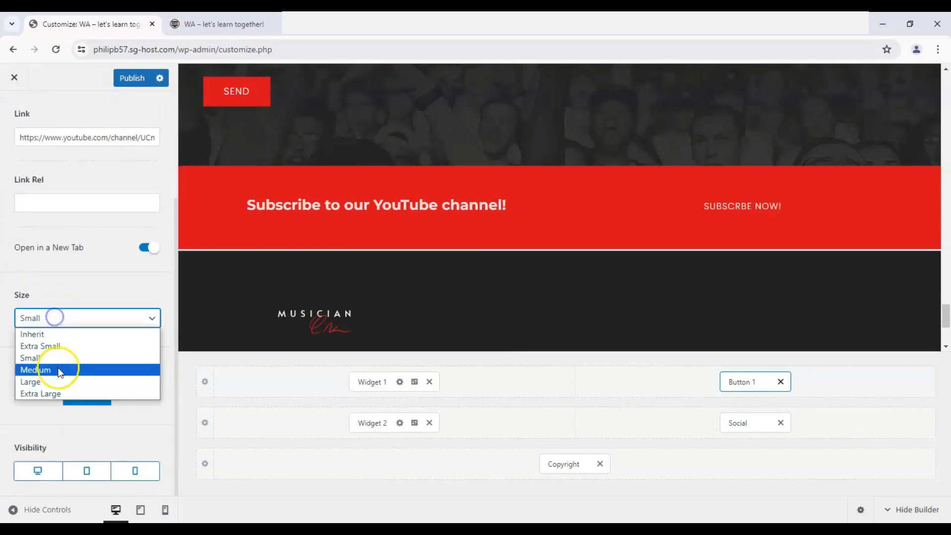
left_click(55, 368)
left_click(94, 327)
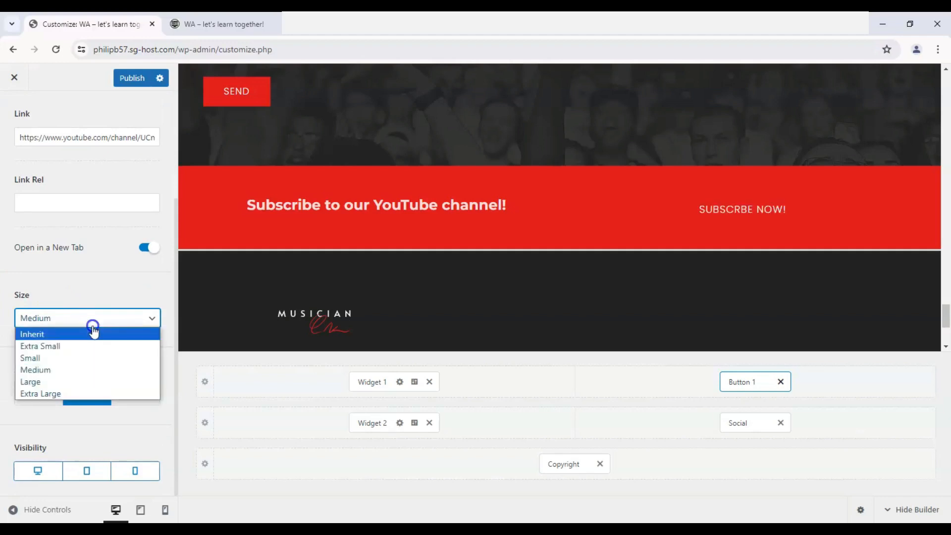
left_click(80, 392)
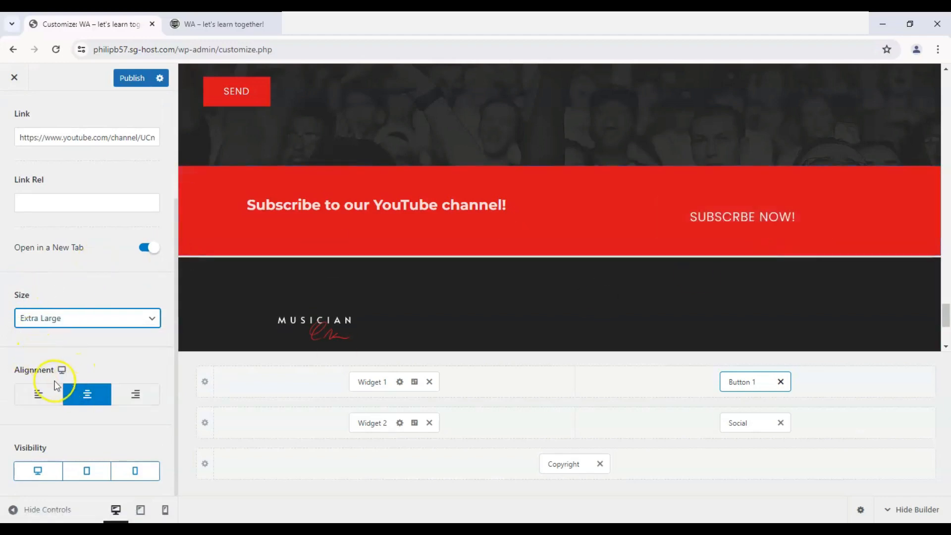
- Set Button 1's border color to white for both the normal and hover states
scroll(103, 272, "up", 5)
left_click(130, 148)
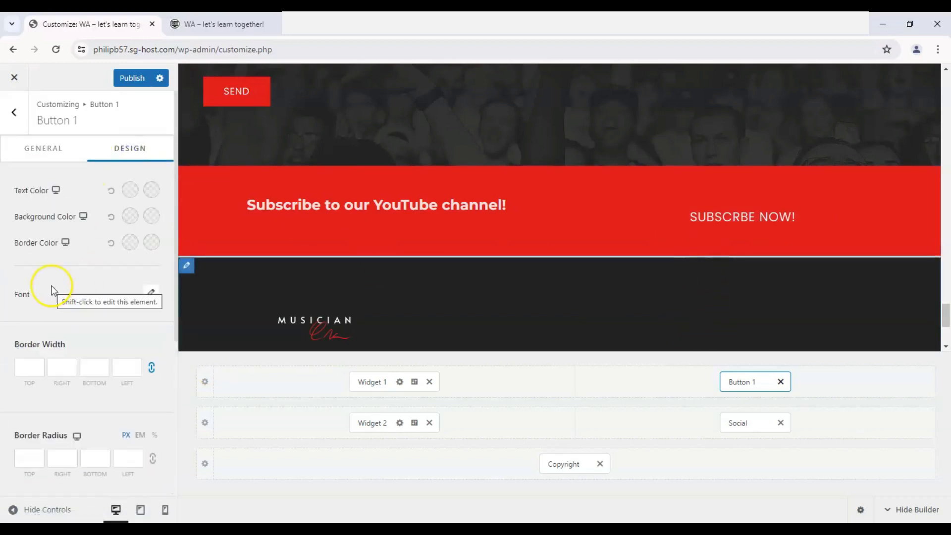
left_click(129, 243)
left_click(66, 270)
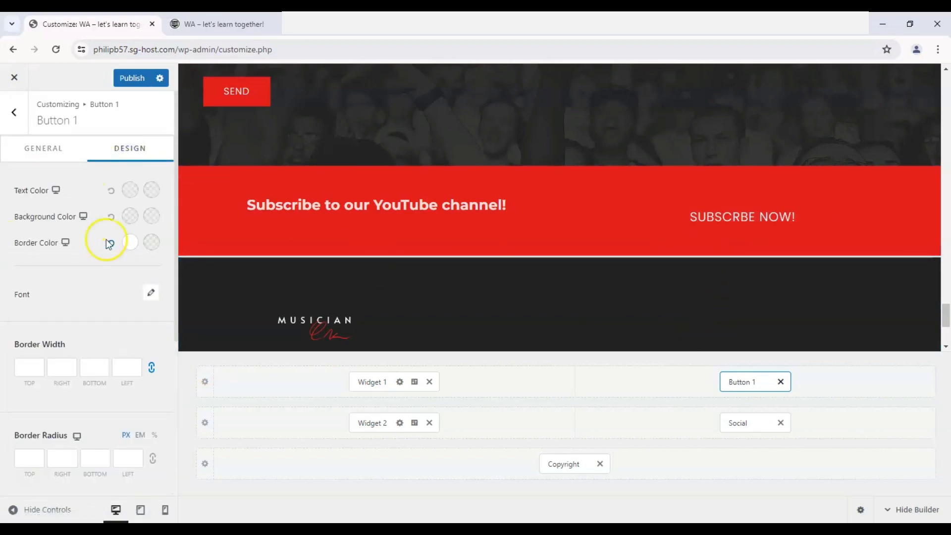
left_click(147, 245)
left_click(51, 289)
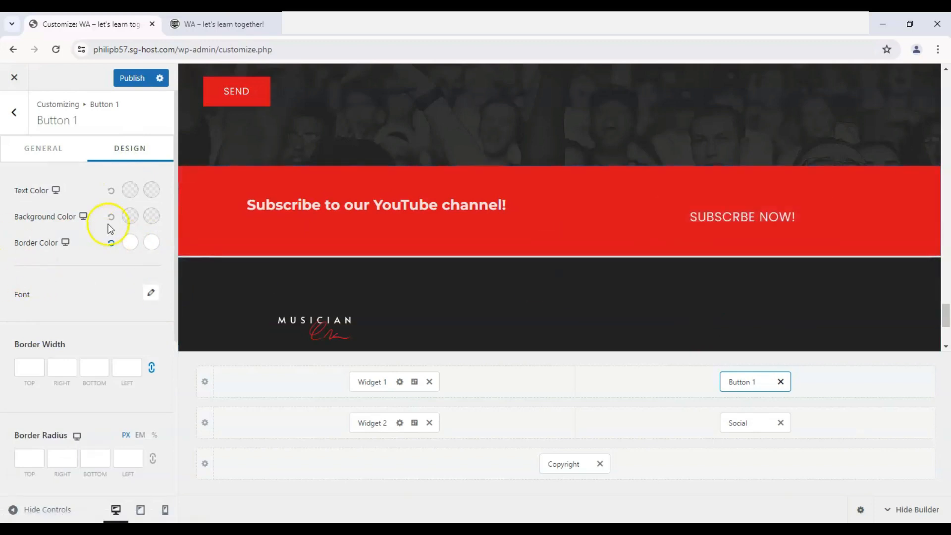
- Set Button 1's normal background color to a dark red
left_click(129, 216)
mouse_move(12, 267)
left_mouse_down()
mouse_move(105, 339)
mouse_move(134, 307)
mouse_move(162, 323)
left_mouse_up()
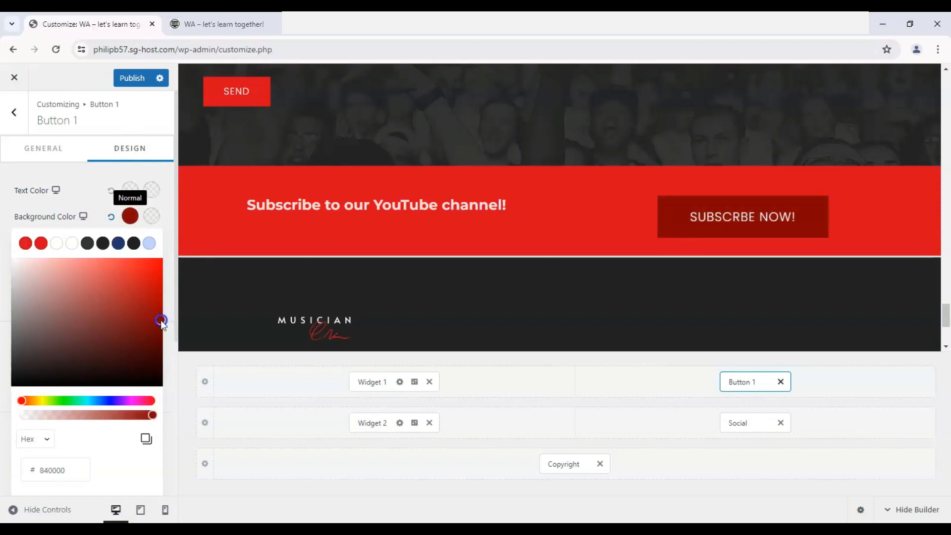
left_click(22, 241)
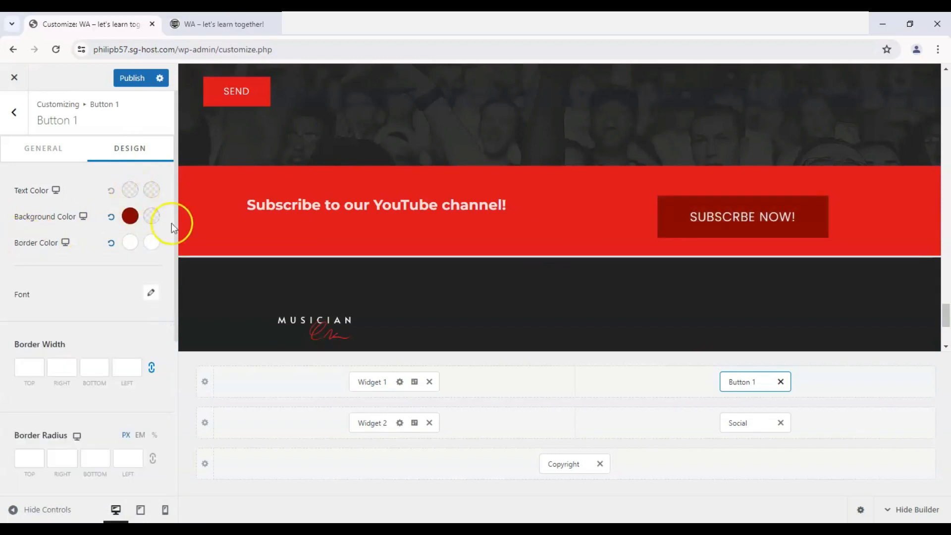
- Enlarge Button 1's font size and check the button in the footer preview
left_click(151, 296)
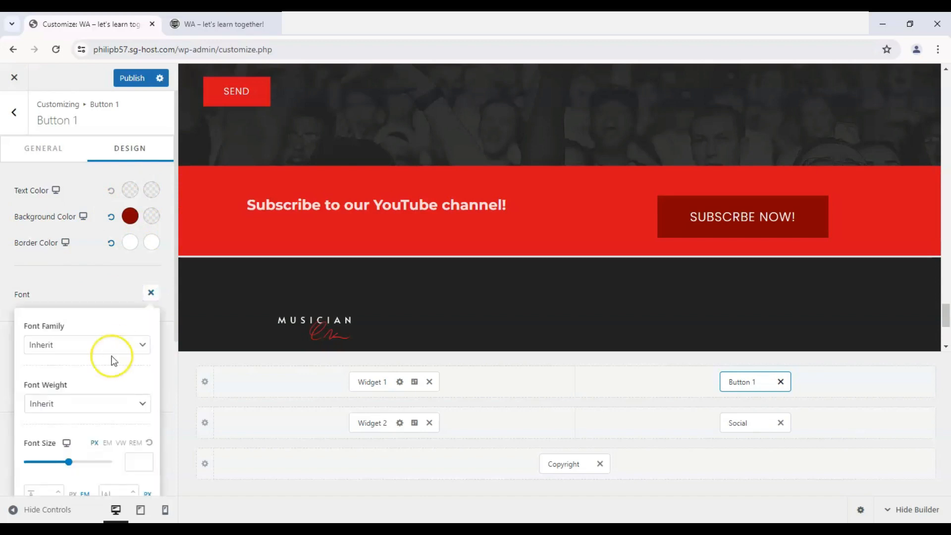
scroll(111, 364, "down", 3)
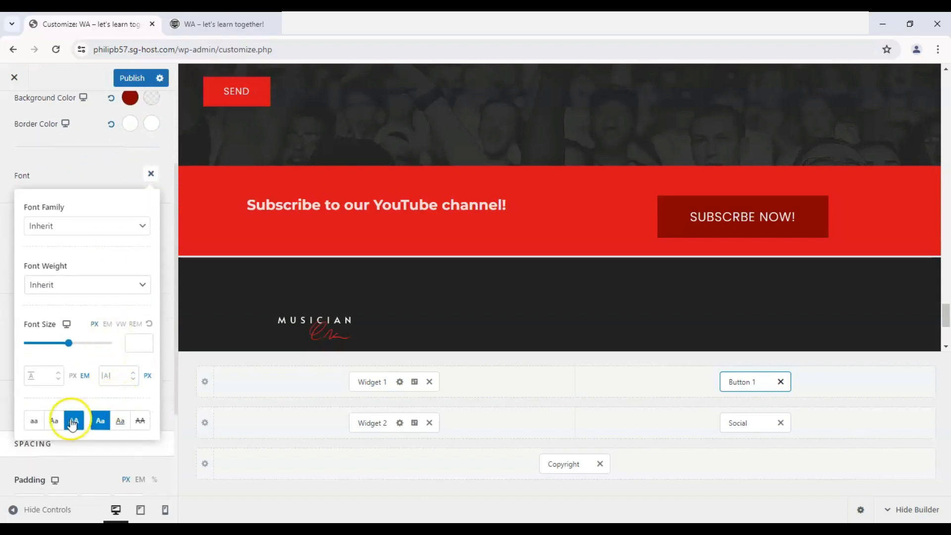
left_click_drag(69, 343, 45, 341)
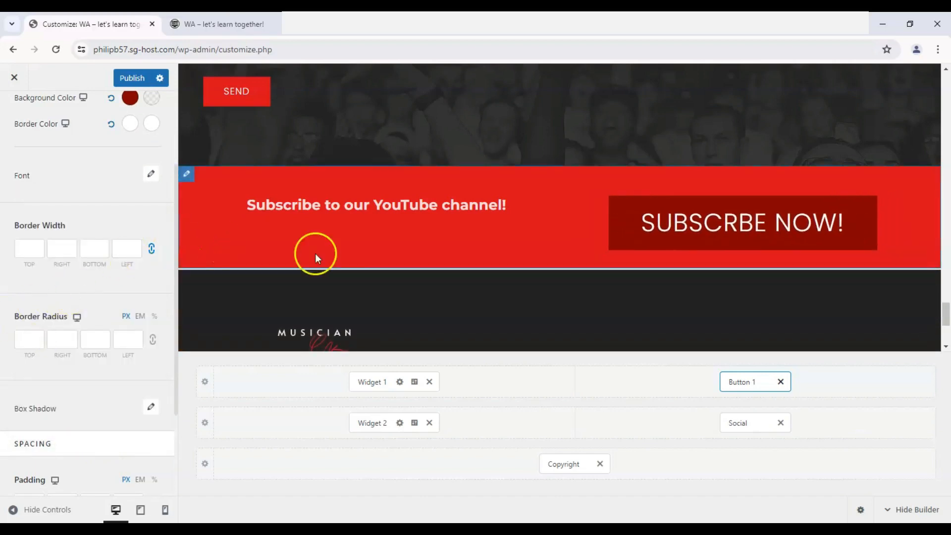
scroll(426, 220, "down", 3)
scroll(367, 208, "up", 2)
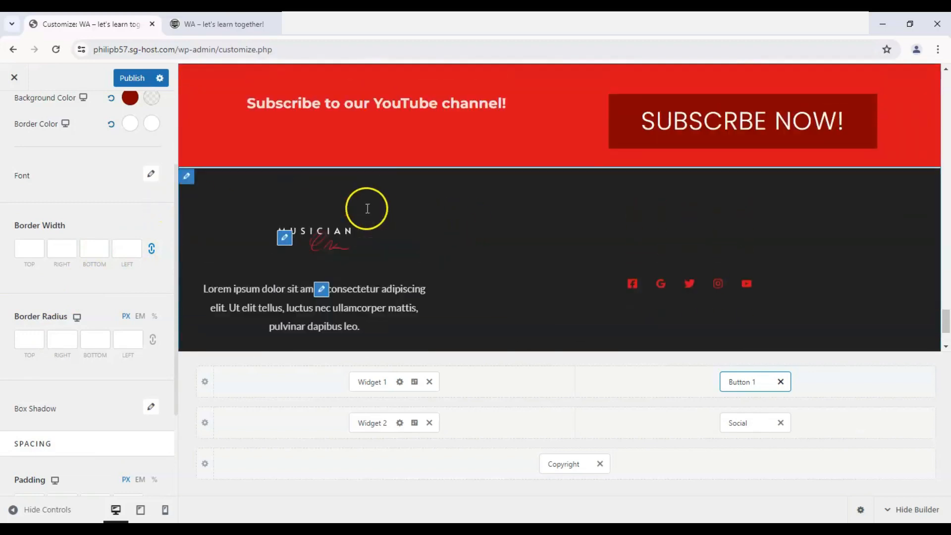
scroll(44, 153, "up", 3)
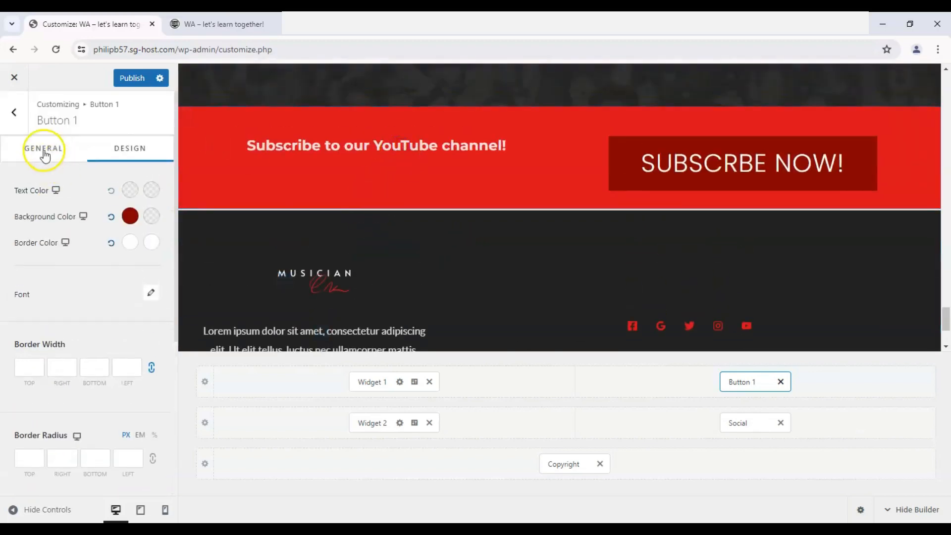
- Set the Above Footer row's vertical alignment to Middle
left_click(31, 158)
scroll(64, 319, "down", 3)
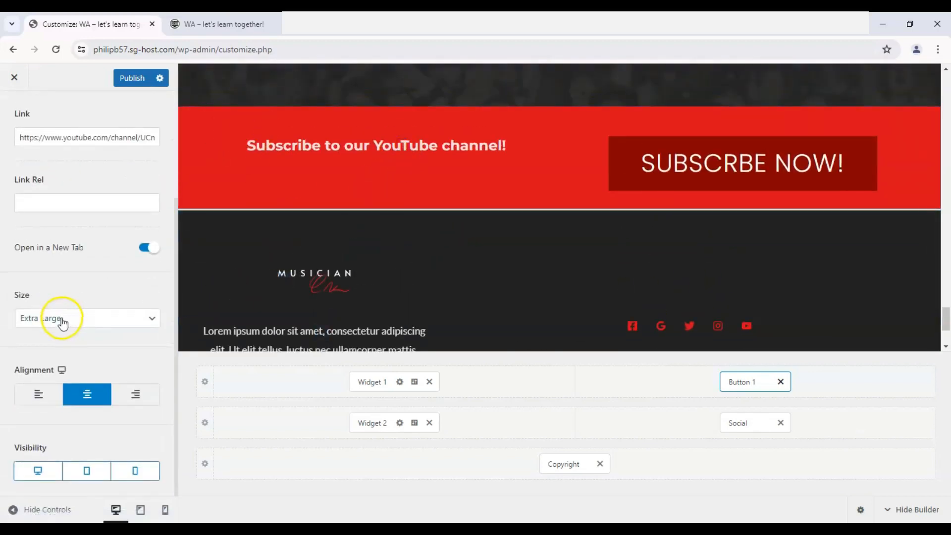
left_click(273, 386)
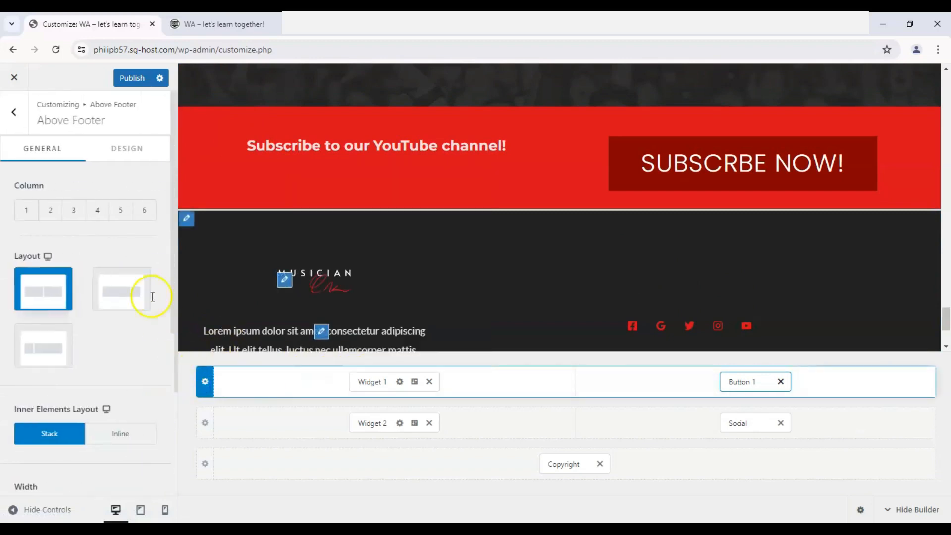
scroll(55, 338, "down", 5)
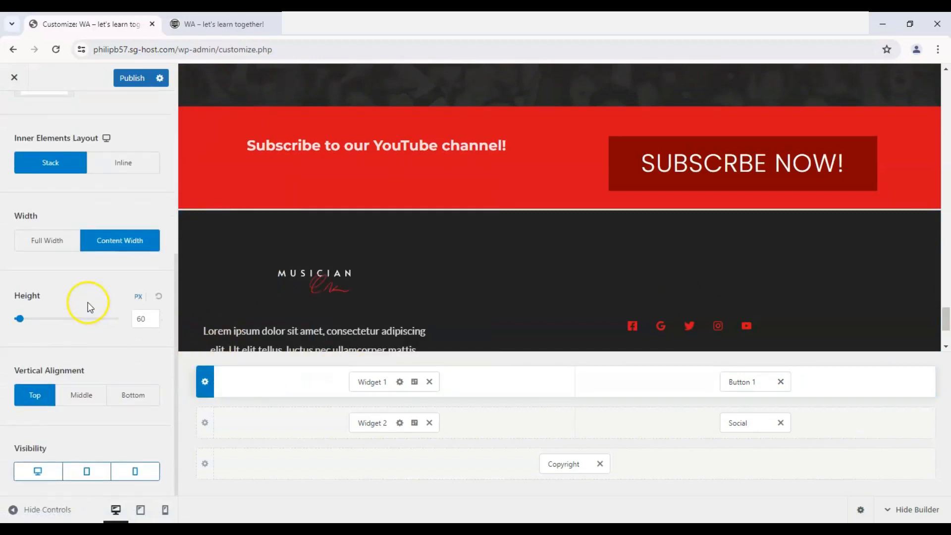
left_click(82, 394)
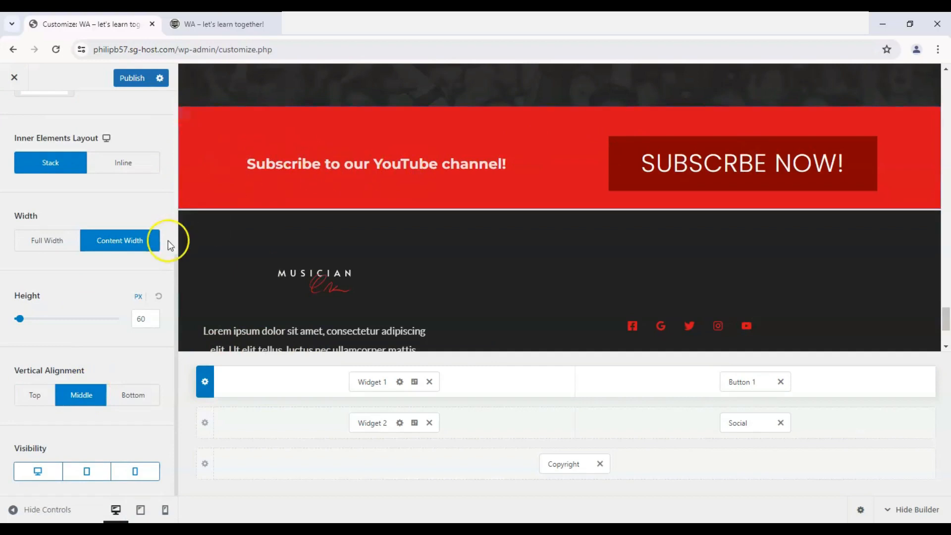
scroll(326, 239, "up", 1)
scroll(122, 250, "up", 3)
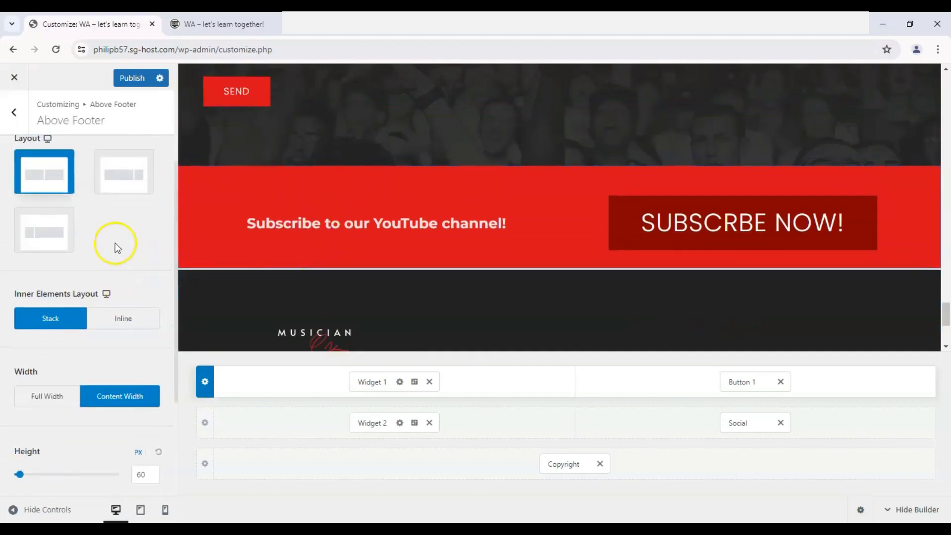
- Delete the Lorem ipsum text block from Widget 2 in the Primary Footer row
scroll(461, 243, "down", 4)
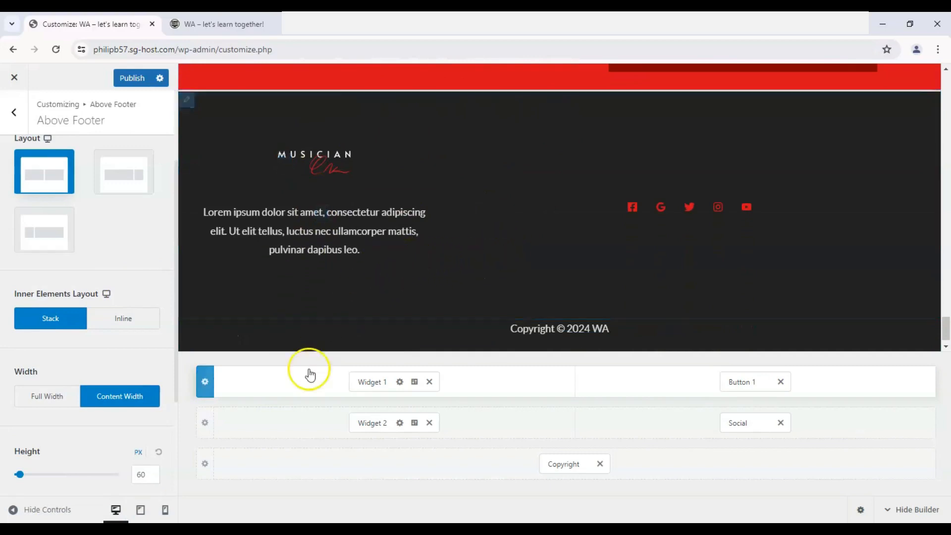
left_click(231, 419)
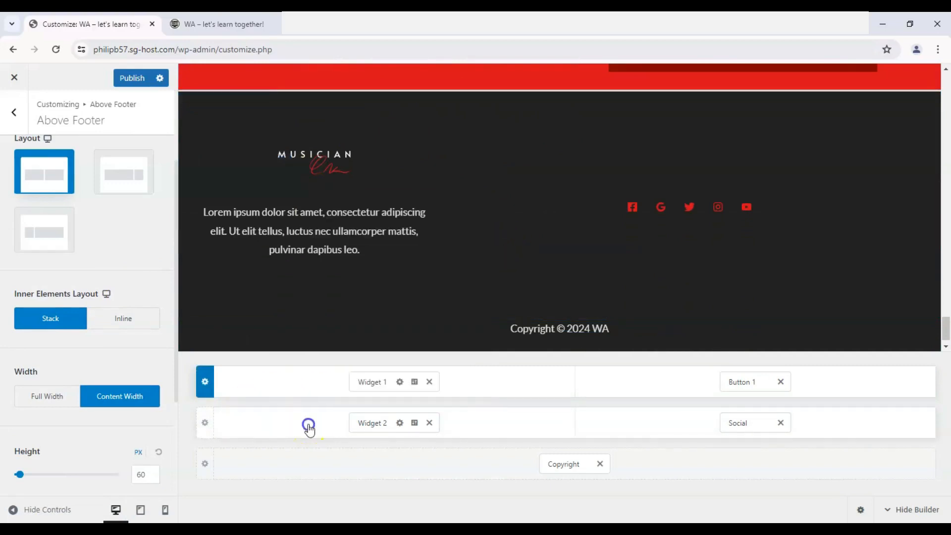
left_click(361, 422)
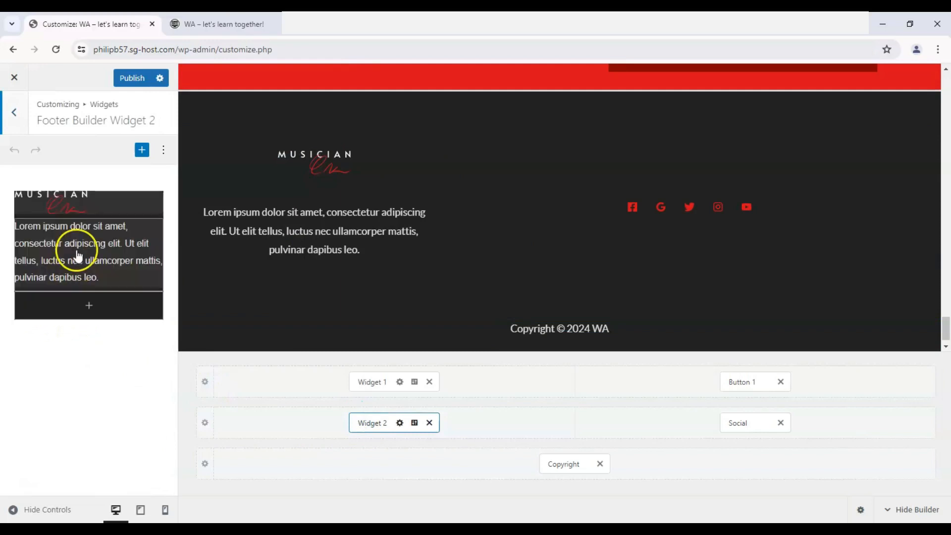
left_click(79, 252)
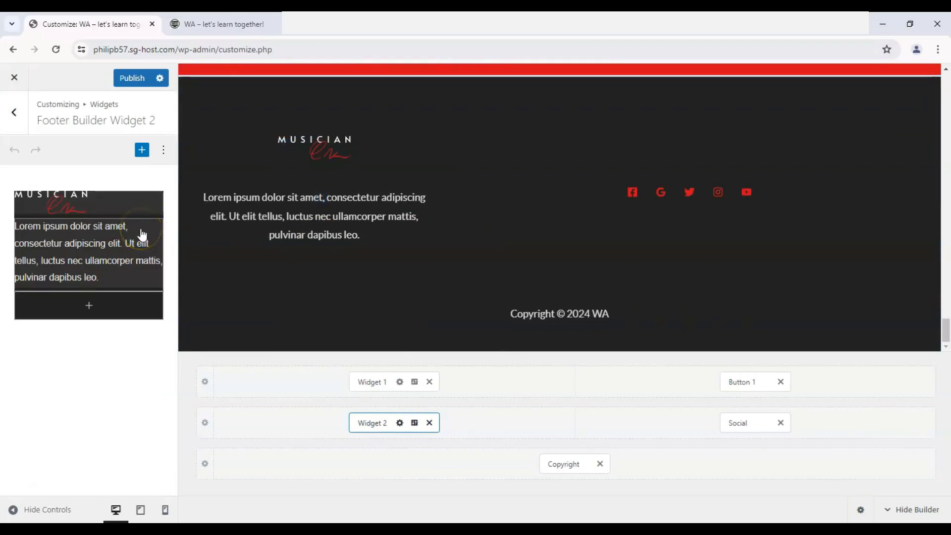
left_click(94, 272)
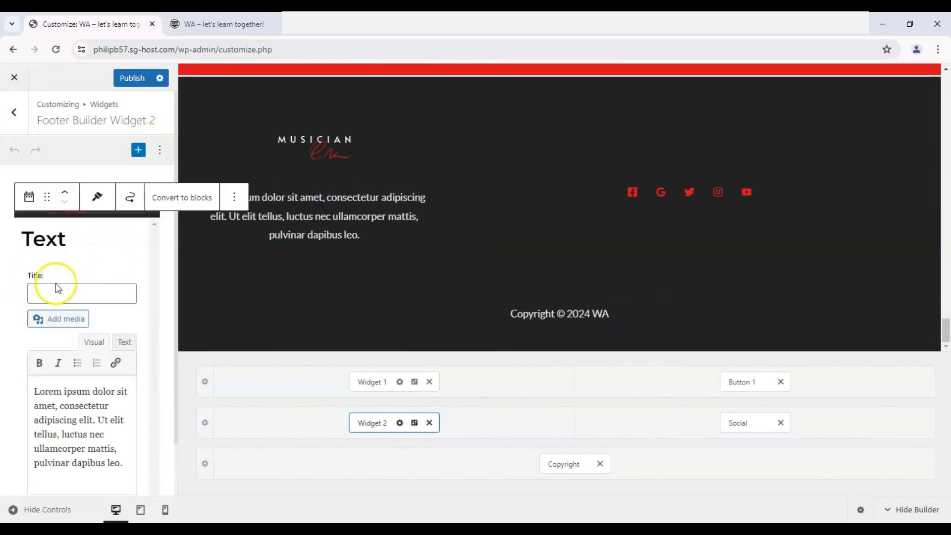
scroll(58, 315, "down", 1)
left_click(6, 277)
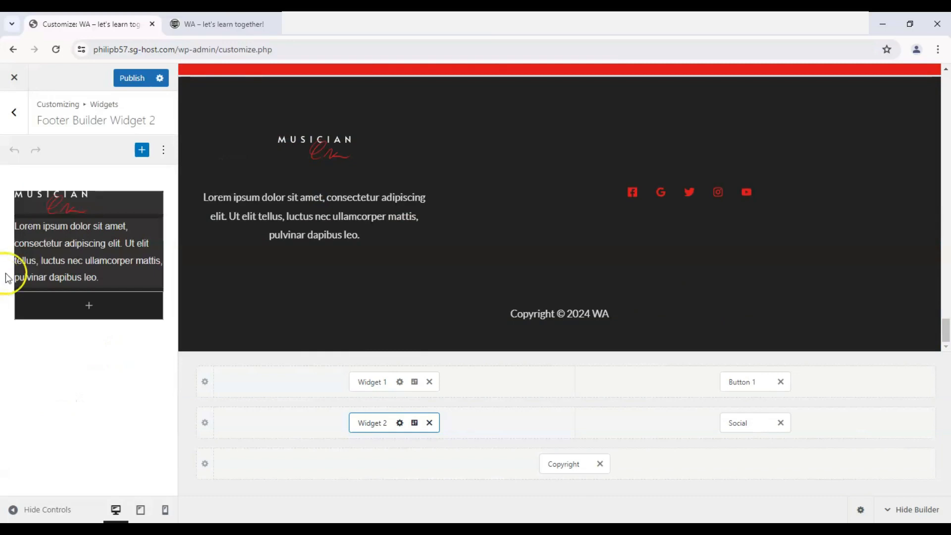
right_click(152, 234)
left_click(222, 197)
left_click(235, 197)
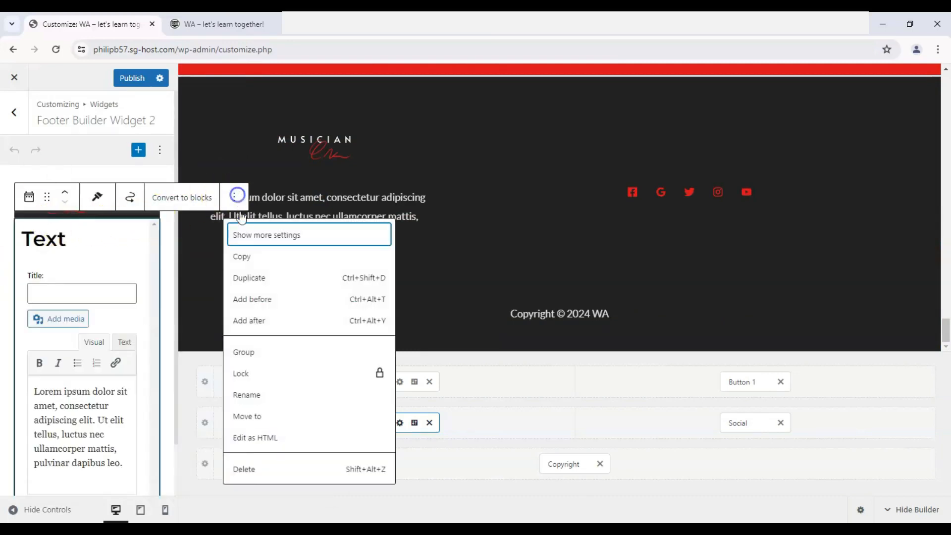
left_click(265, 471)
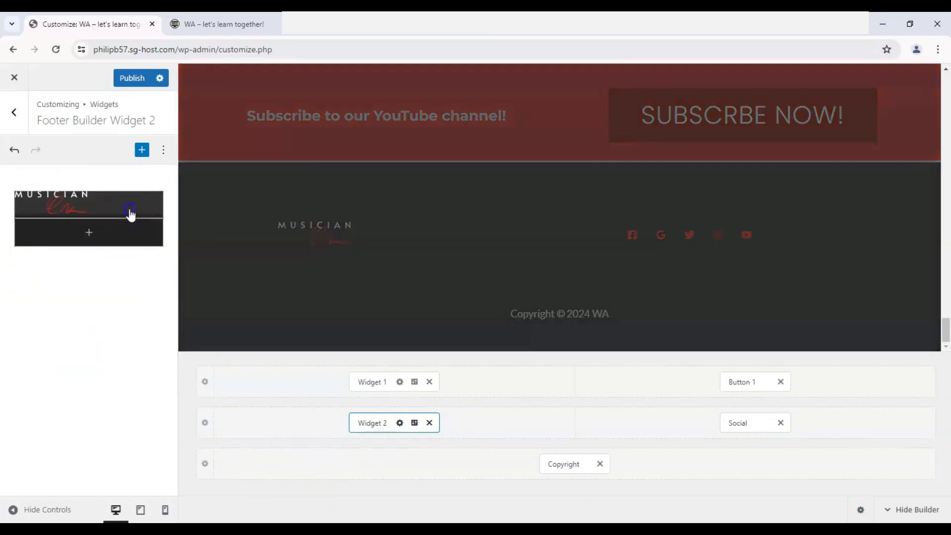
- Delete the Musician logo image block from Widget 2 in the Primary Footer row
left_click(130, 213)
left_click(132, 169)
left_click(163, 418)
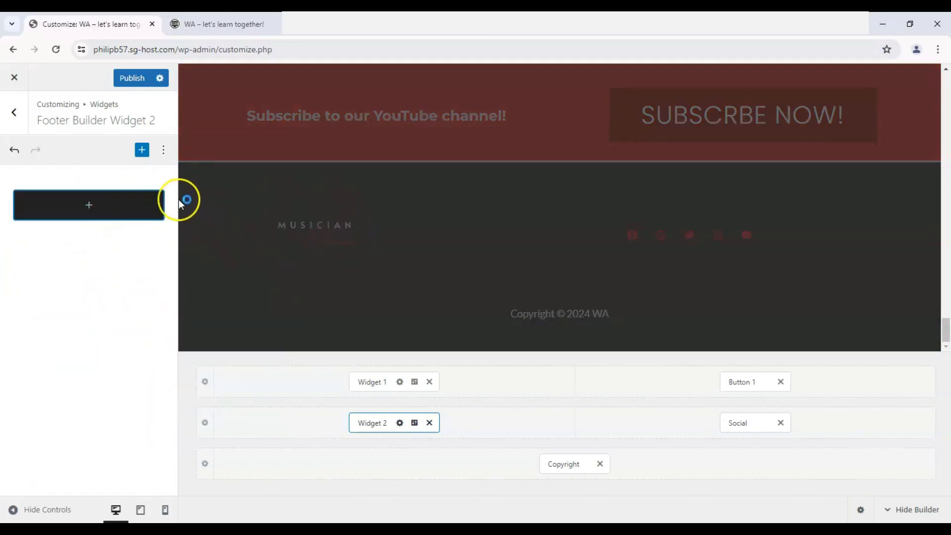
- Add a paragraph block to Widget 2 and paste the postal address into it
left_click(118, 215)
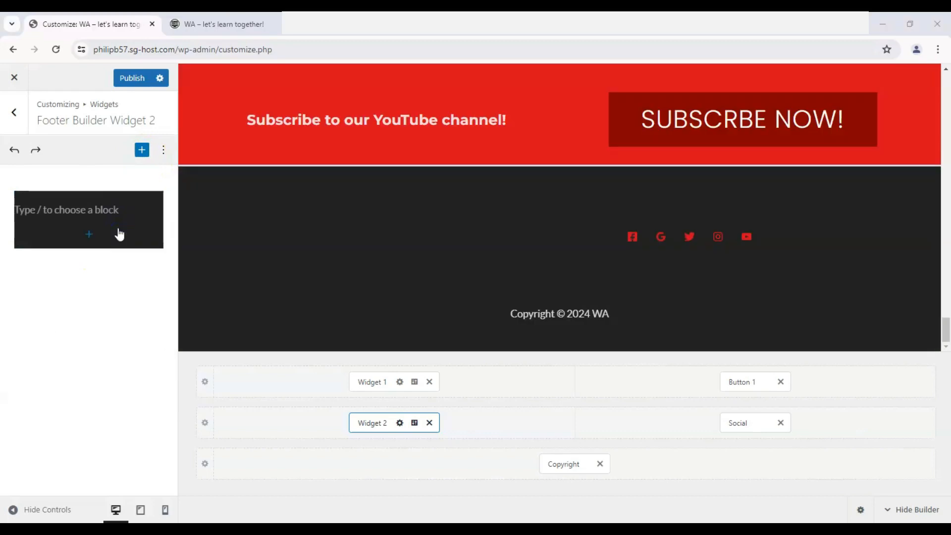
left_click(139, 153)
type("a")
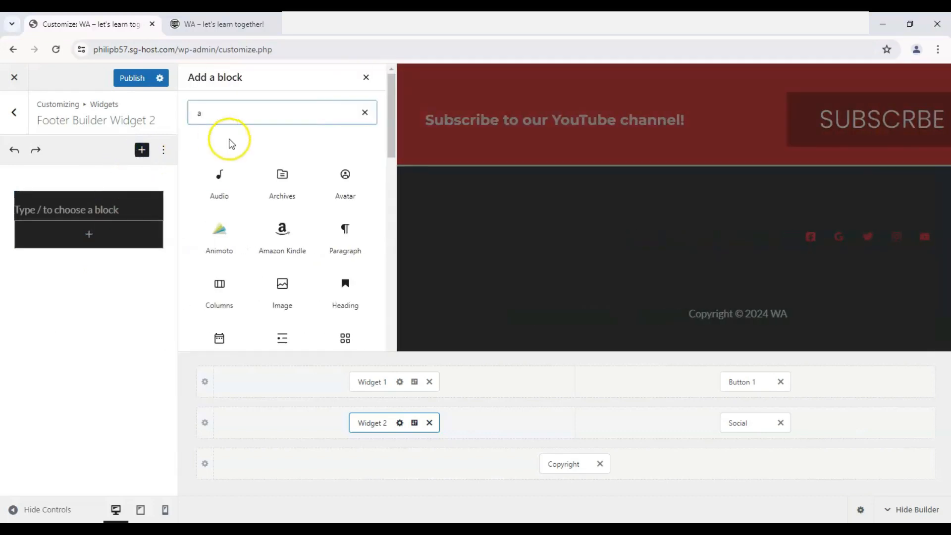
scroll(318, 149, "down", 5)
left_click_drag(392, 180, 396, 51)
left_click(218, 177)
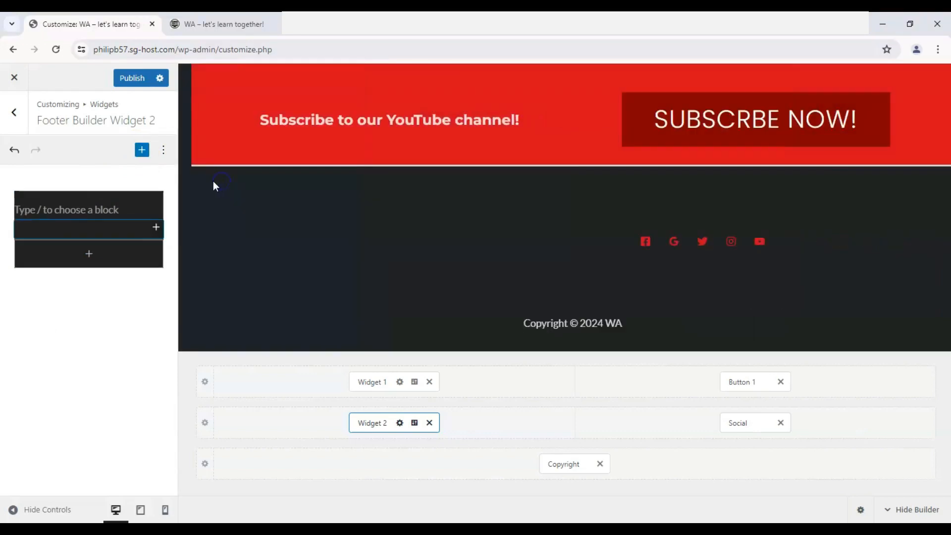
left_click(125, 227)
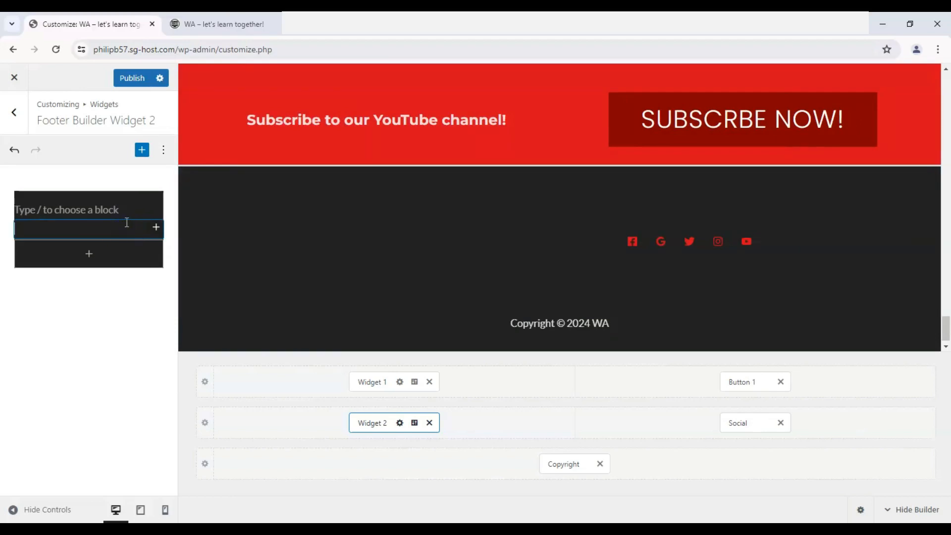
type("72 Walsh Grove Lane Davenport, RI 123456 United States")
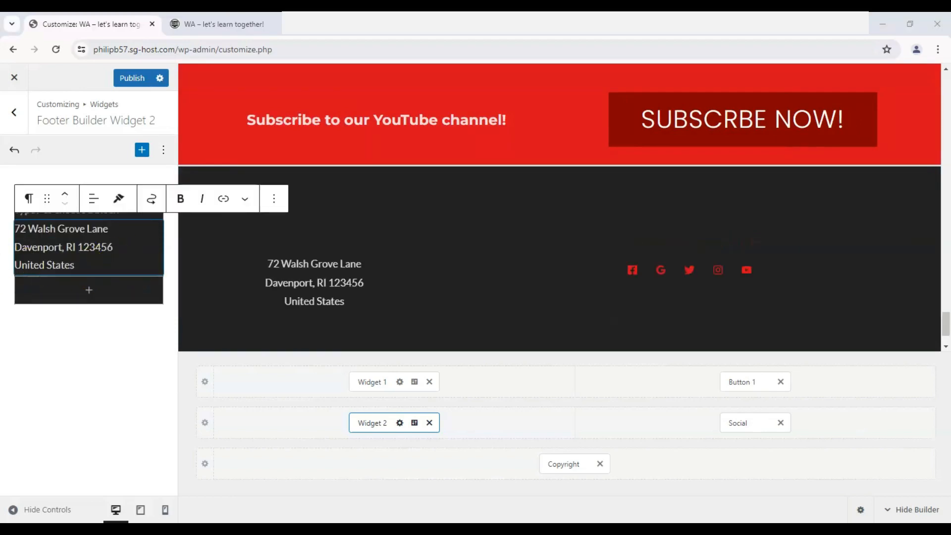
- Add a heading block above the address in Widget 2 with the text "Find us here!"
scroll(299, 221, "down", 1)
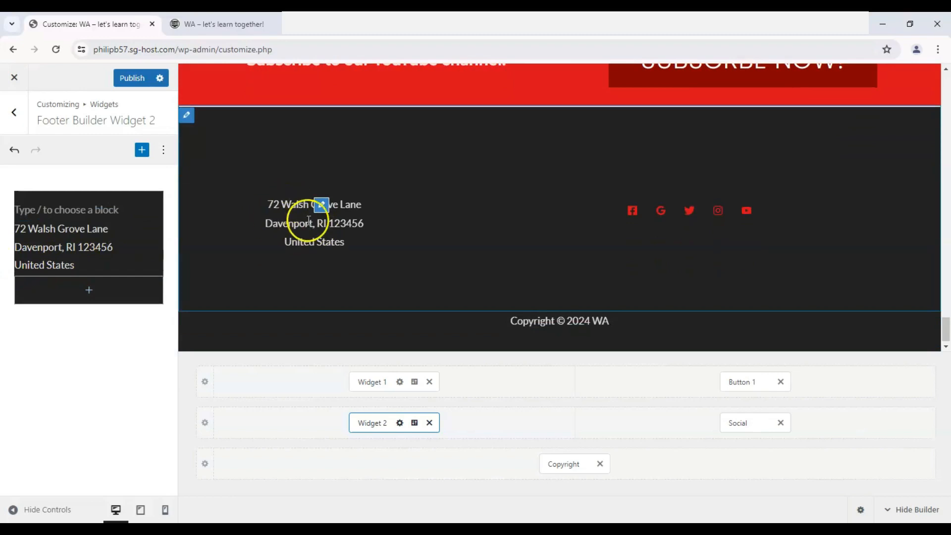
left_click(68, 299)
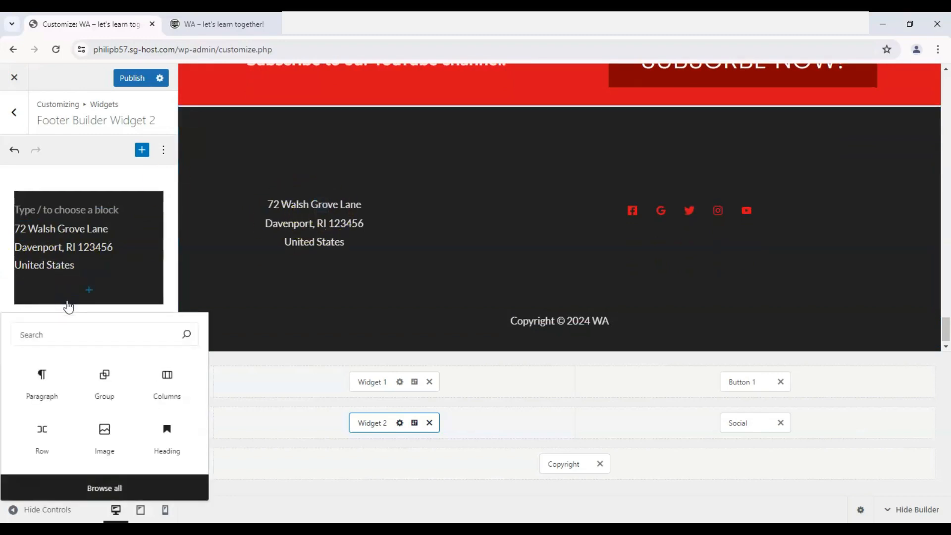
left_click(181, 426)
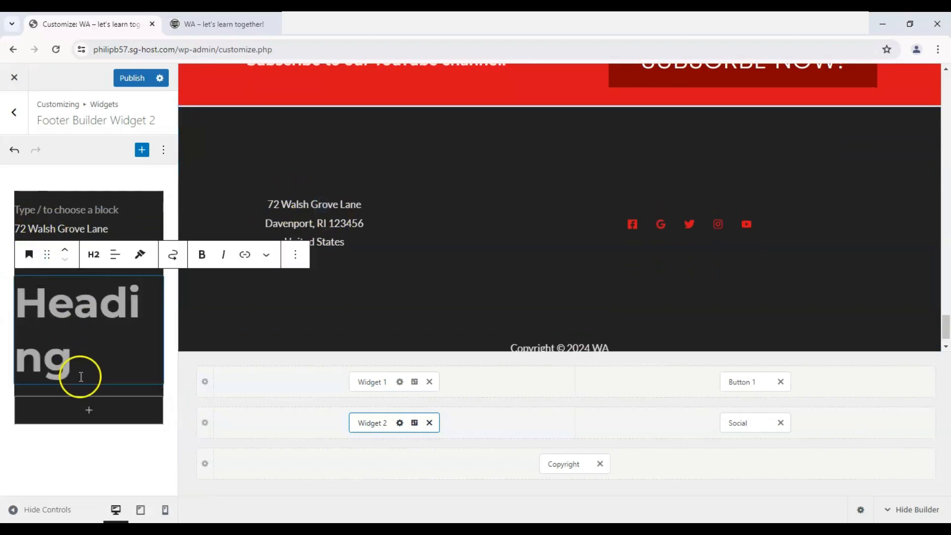
left_click(64, 250)
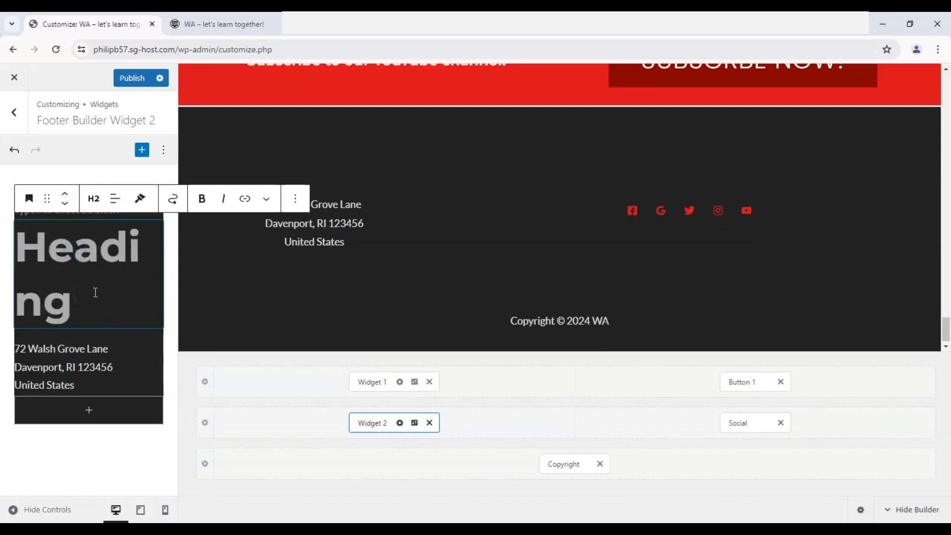
type("Find us hgere")
key("BackSpace")
key("BackSpace")
key("BackSpace")
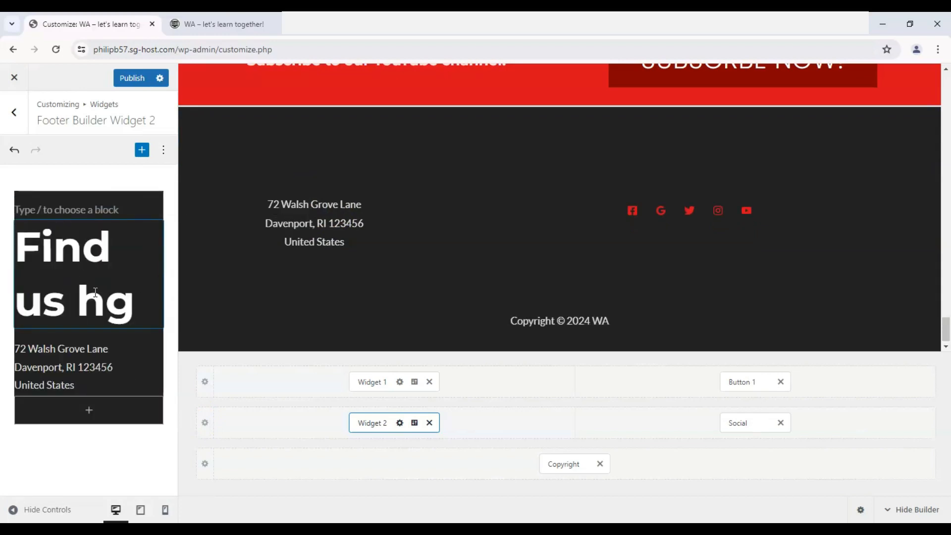
key("BackSpace")
type("ere!")
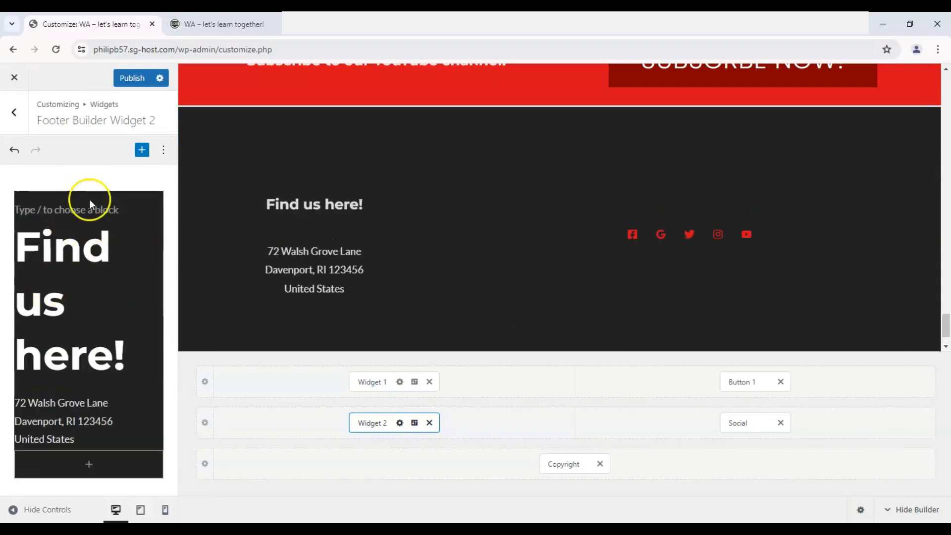
- Set the Primary Footer row to four columns and move the Social element into the fourth column
scroll(235, 289, "down", 1)
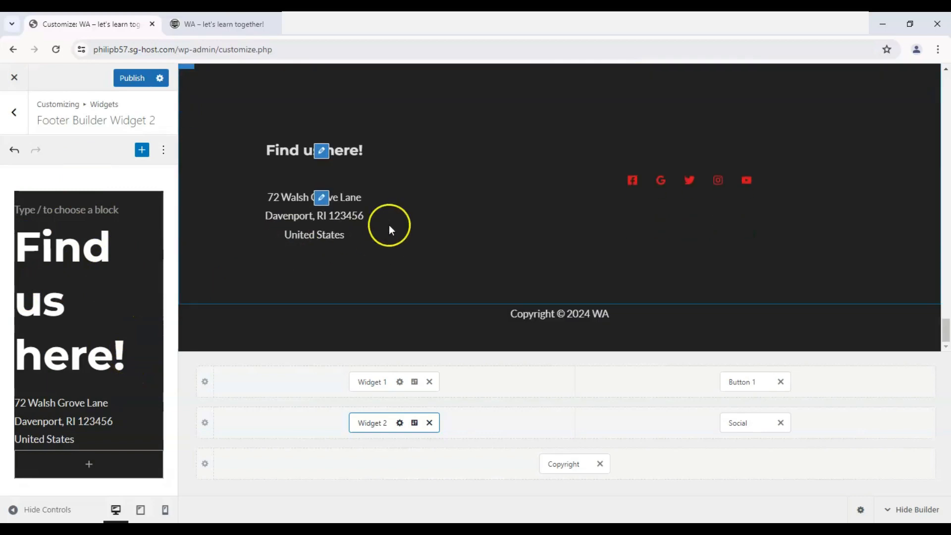
scroll(382, 194, "up", 1)
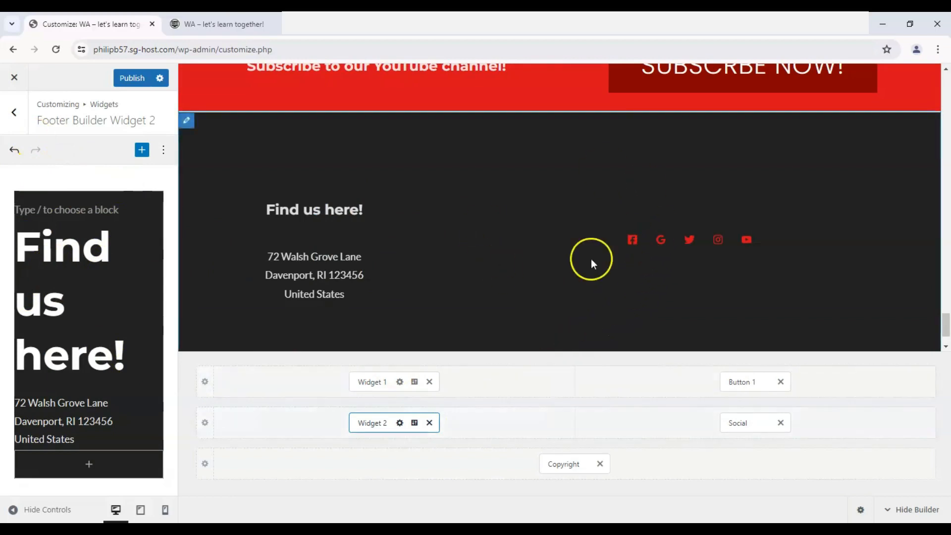
scroll(628, 249, "down", 1)
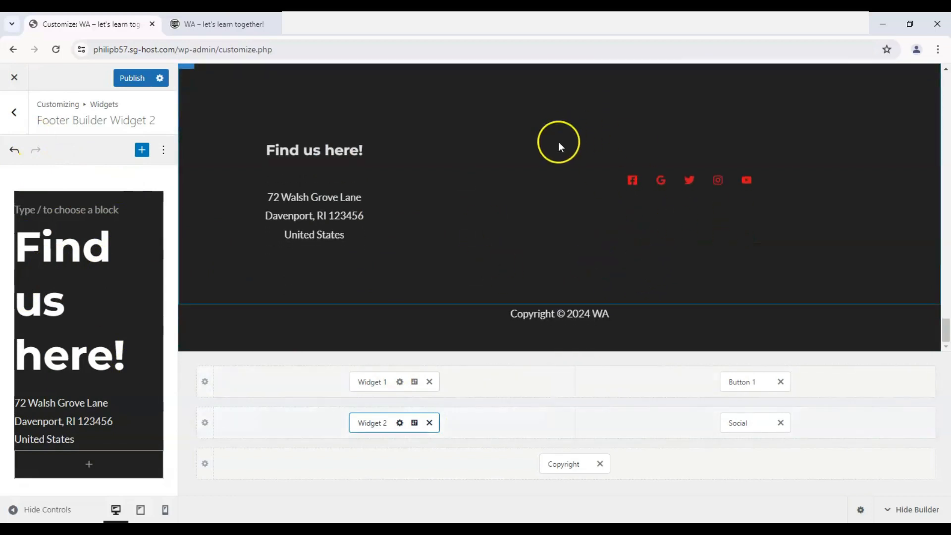
left_click(206, 425)
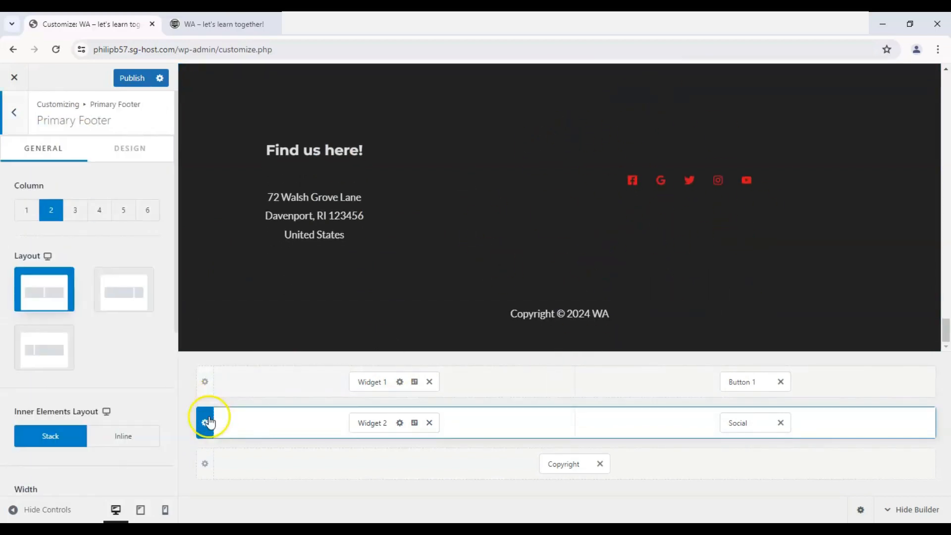
left_click(76, 216)
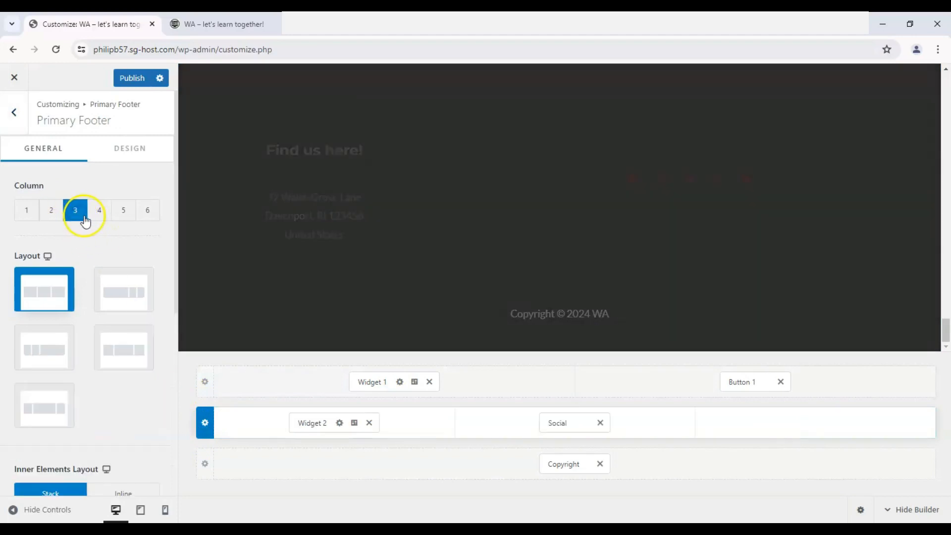
scroll(535, 266, "up", 2)
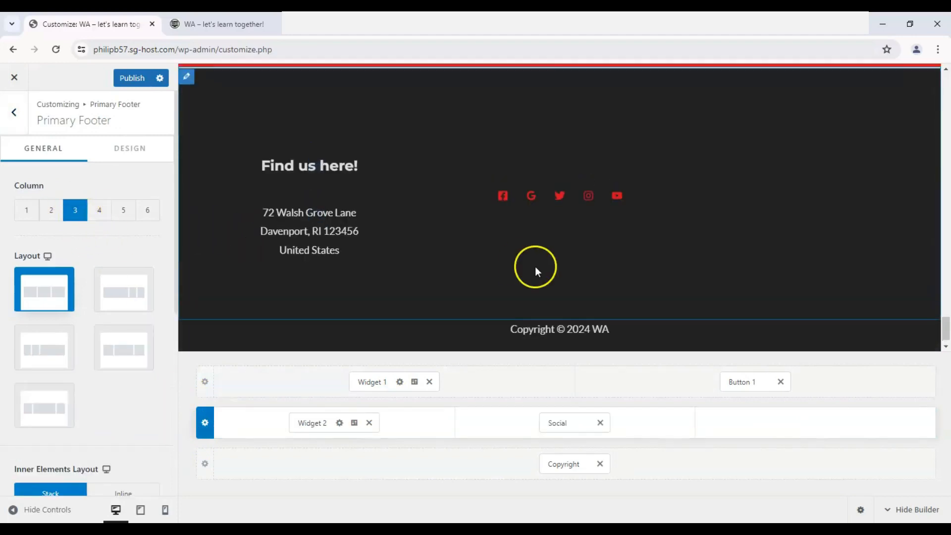
left_click(100, 216)
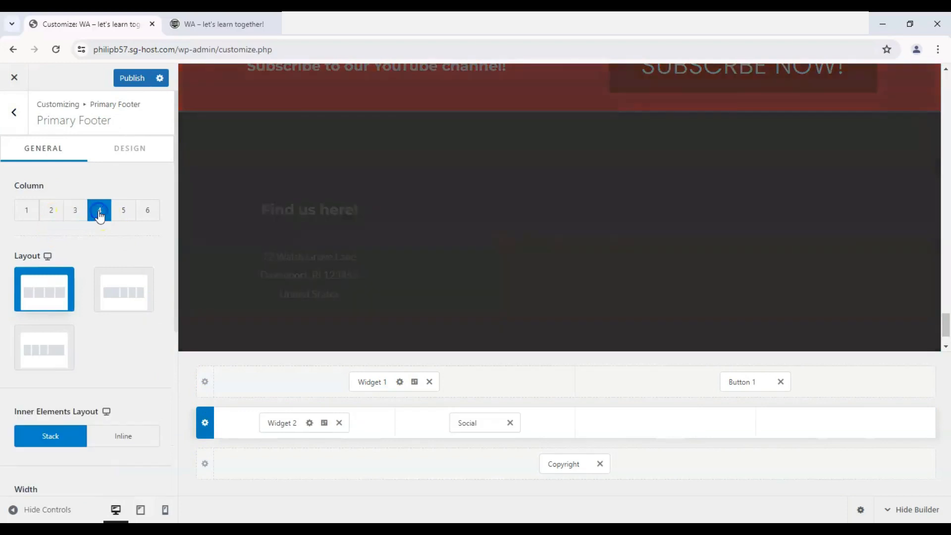
left_click_drag(483, 435, 808, 431)
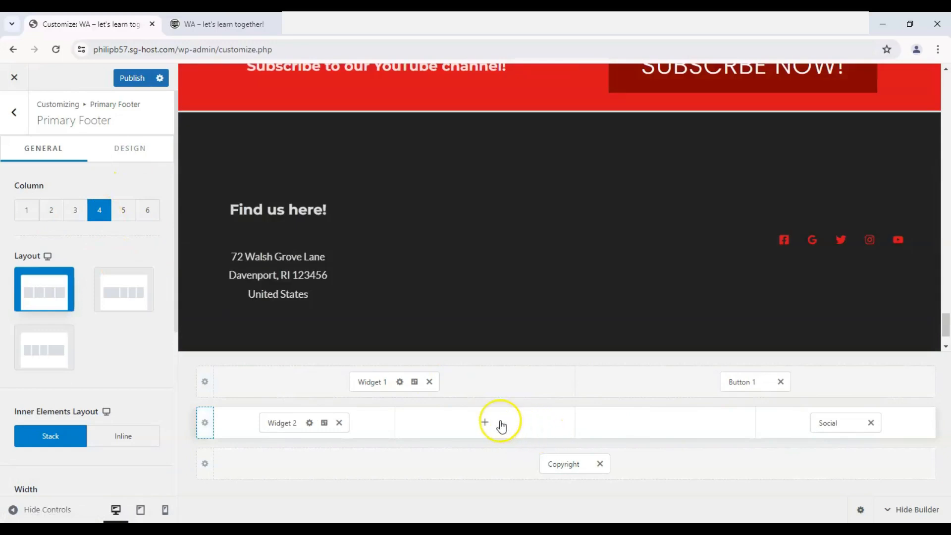
- Add Widget 3 to the second column of the Primary Footer row and delete its email form block
left_click(501, 425)
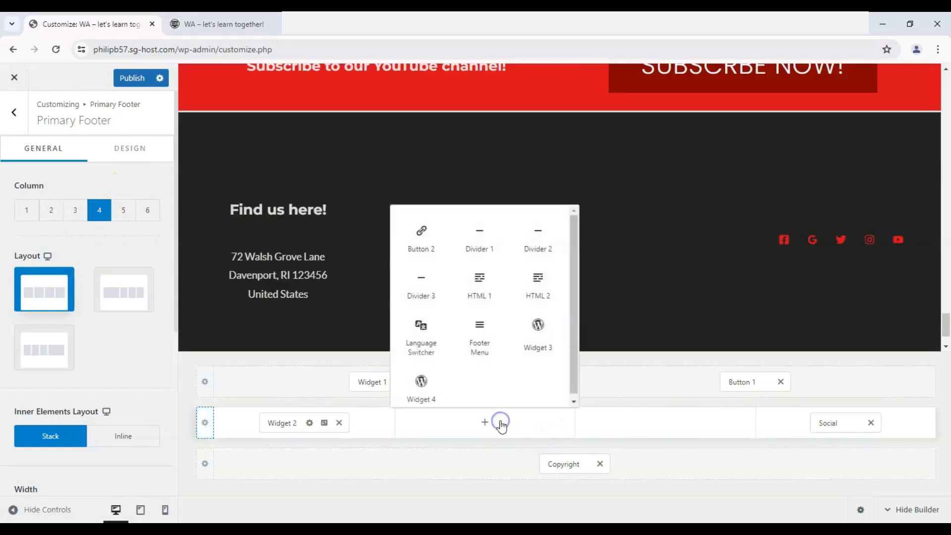
left_click(555, 346)
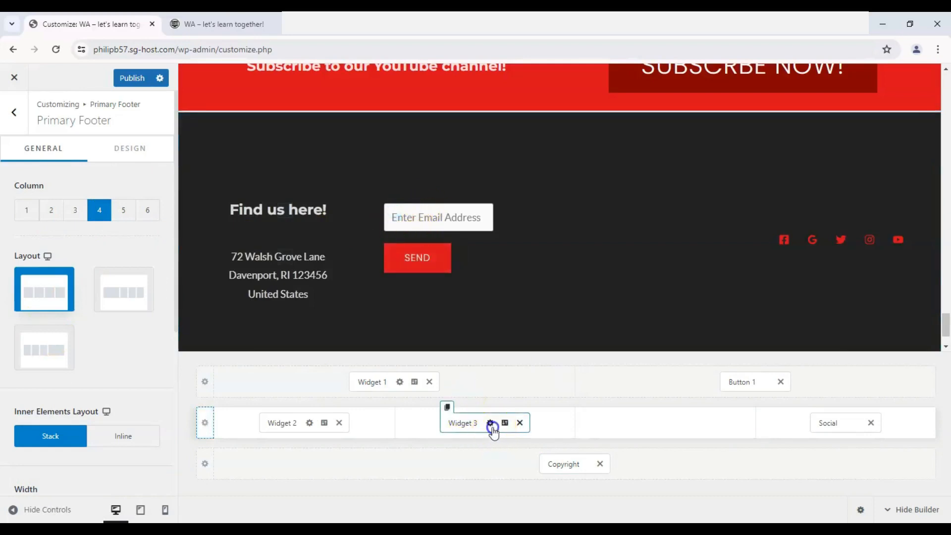
left_click(491, 423)
left_click(17, 308)
left_click(106, 250)
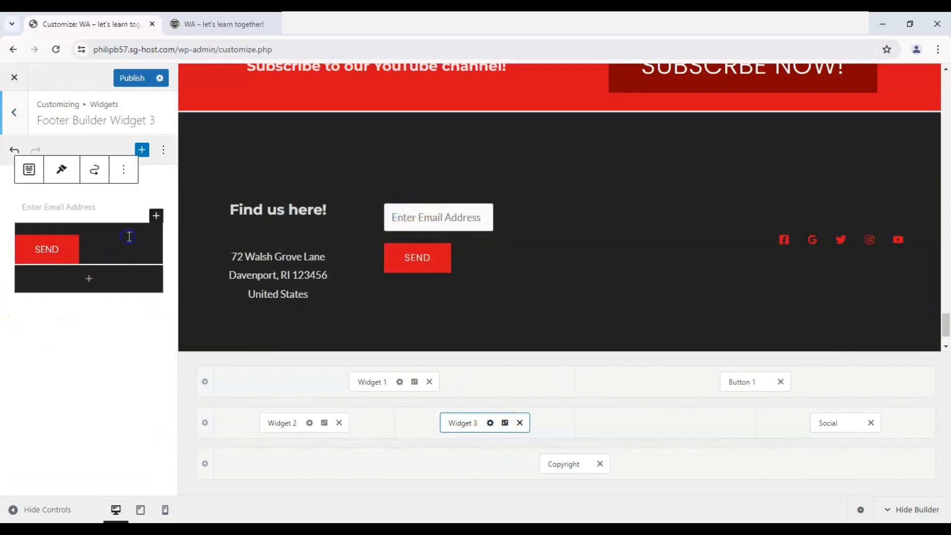
left_click(124, 169)
left_click(142, 399)
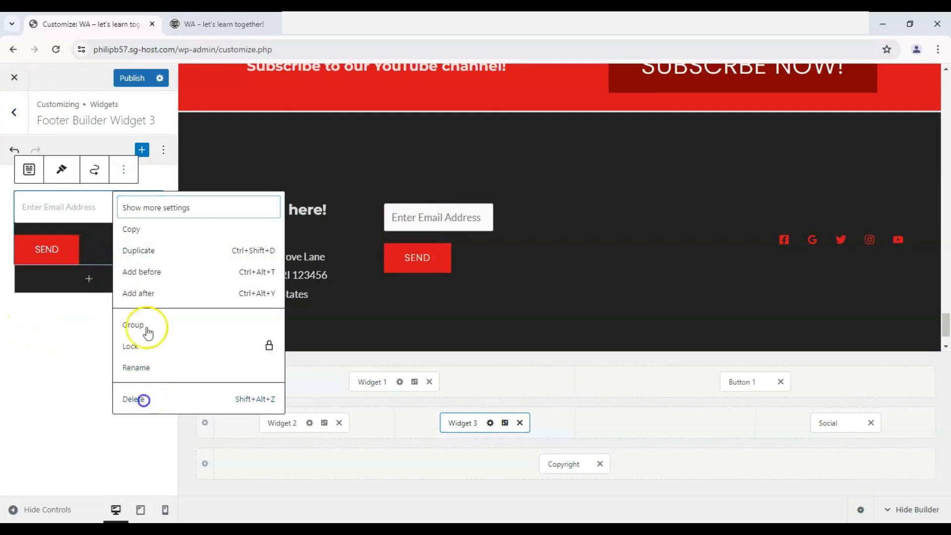
- Search the blocks for "maps", insert a Google map block in Widget 3, and check it in the footer preview
left_click(136, 204)
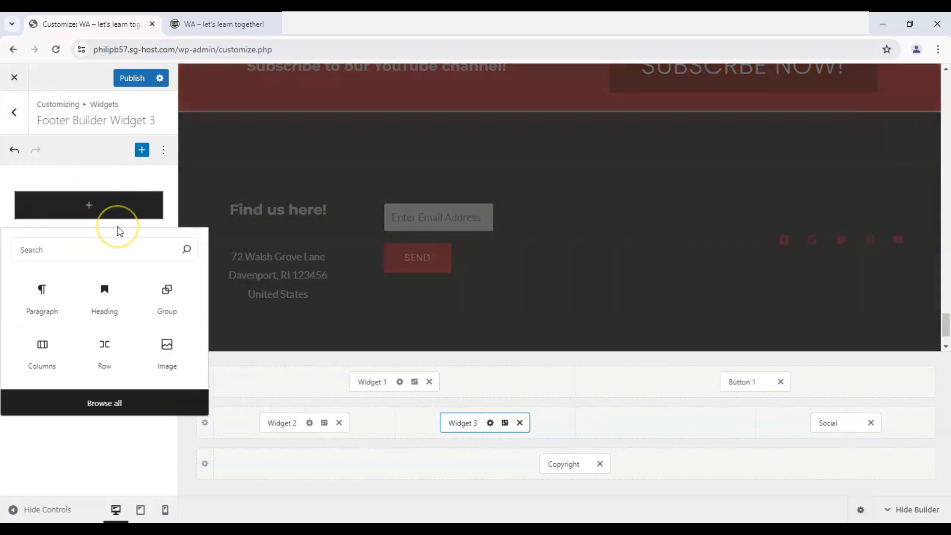
type("maps")
left_click(43, 293)
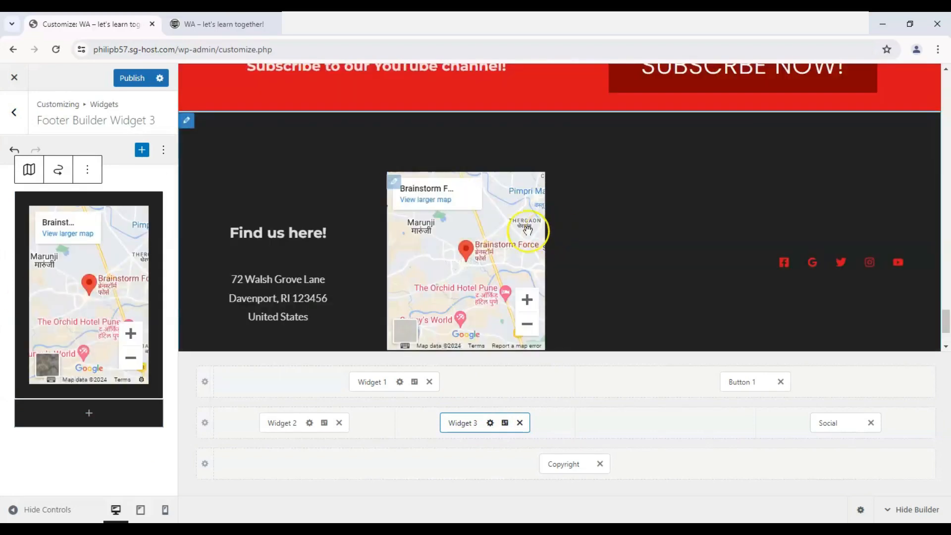
scroll(527, 228, "down", 2)
scroll(462, 231, "up", 1)
scroll(585, 230, "up", 1)
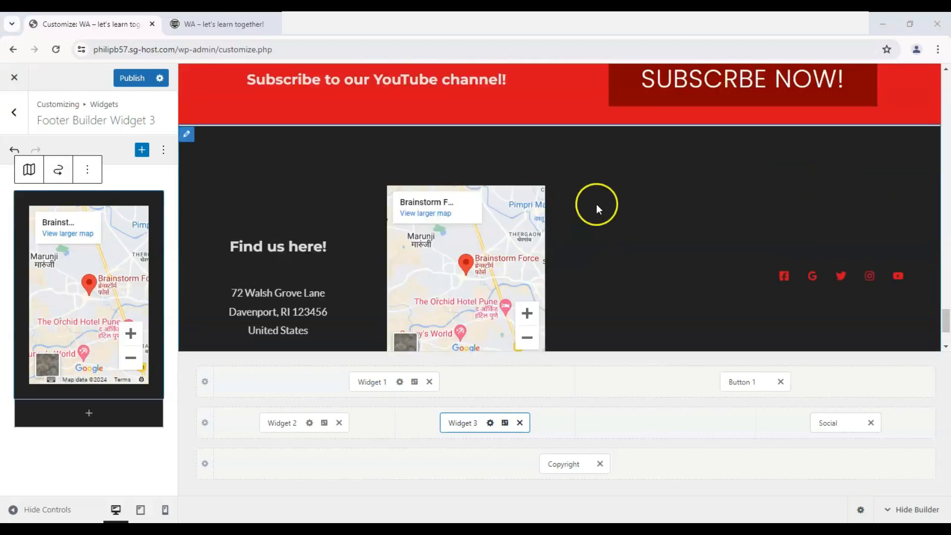
scroll(597, 206, "down", 1)
- Set the Primary Footer row to three columns using the layout with two narrow columns followed by a wide one
left_click(203, 422)
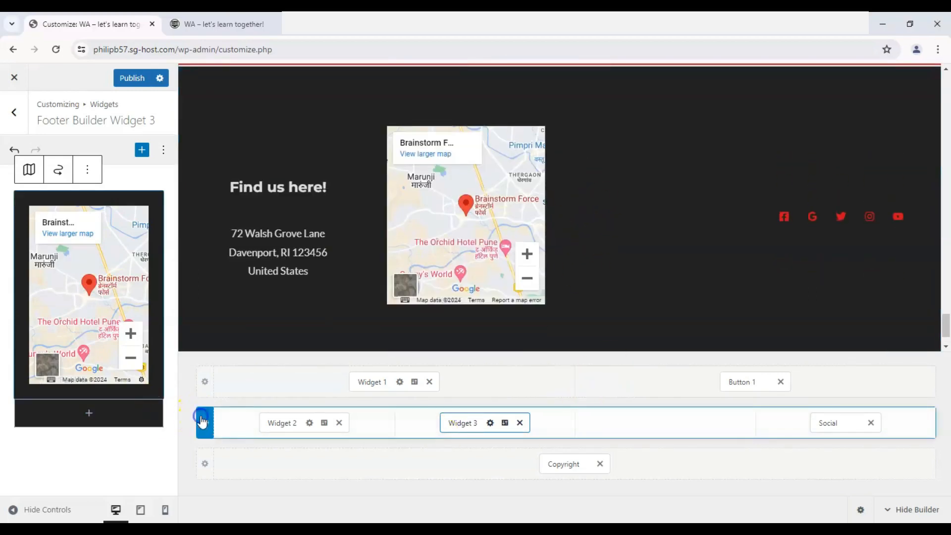
left_click(76, 210)
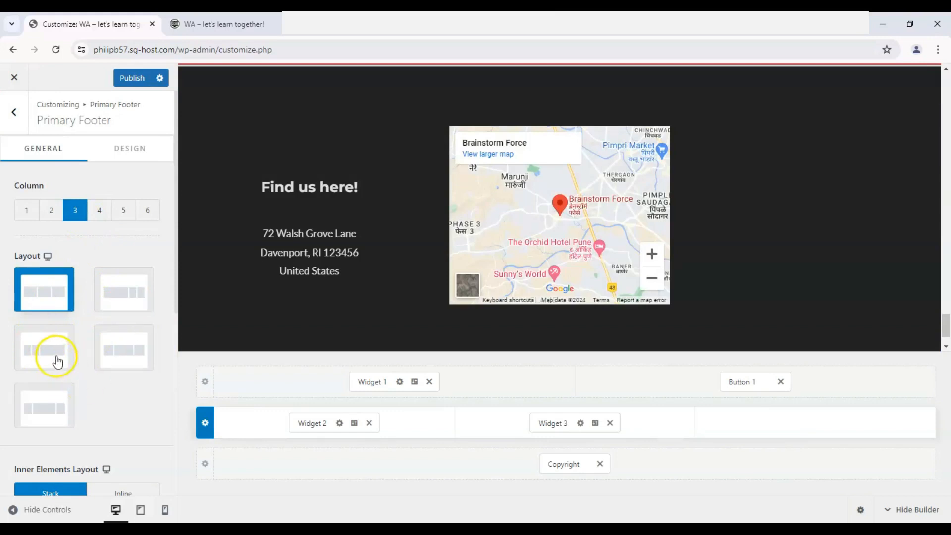
left_click(56, 371)
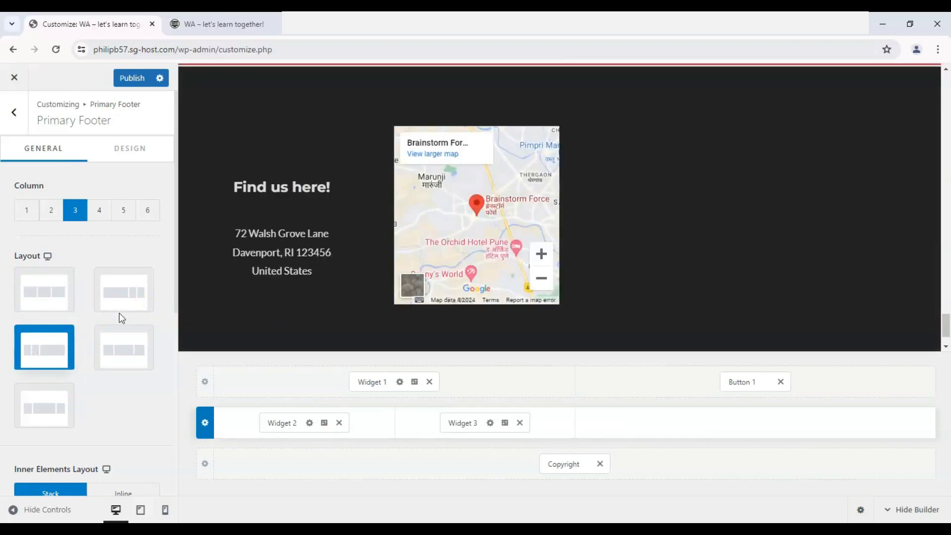
- Add the Social element to the wide third column of the Primary Footer row and open its alignment settings
scroll(695, 267, "down", 1)
scroll(705, 270, "up", 3)
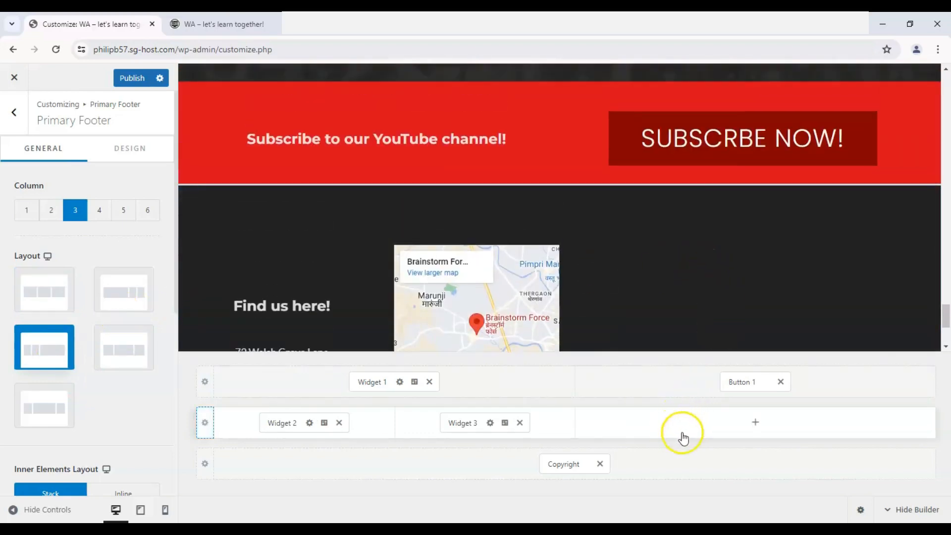
left_click(732, 431)
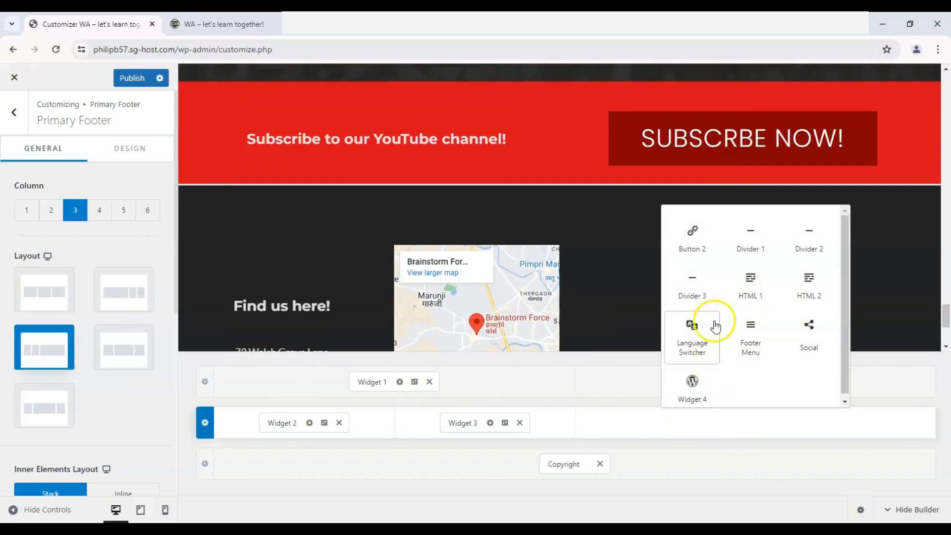
left_click(800, 333)
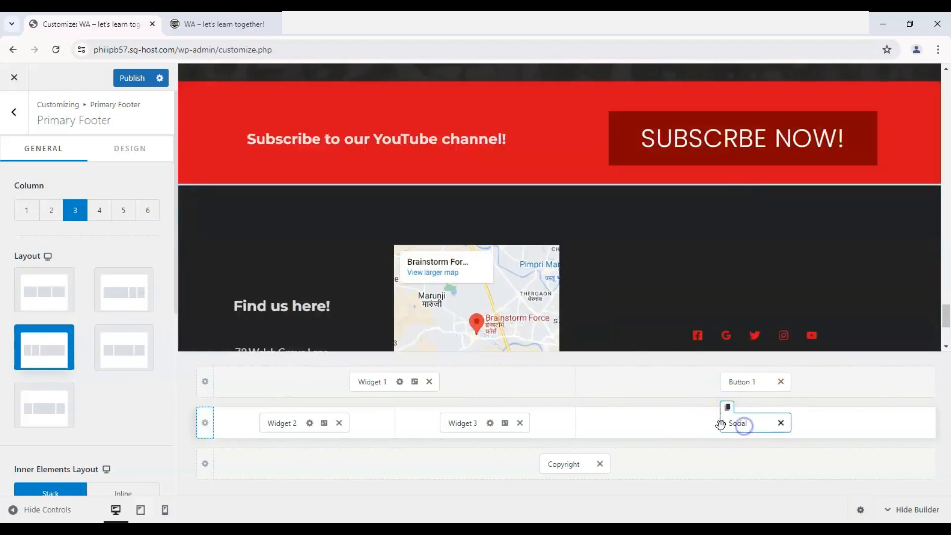
left_click(737, 423)
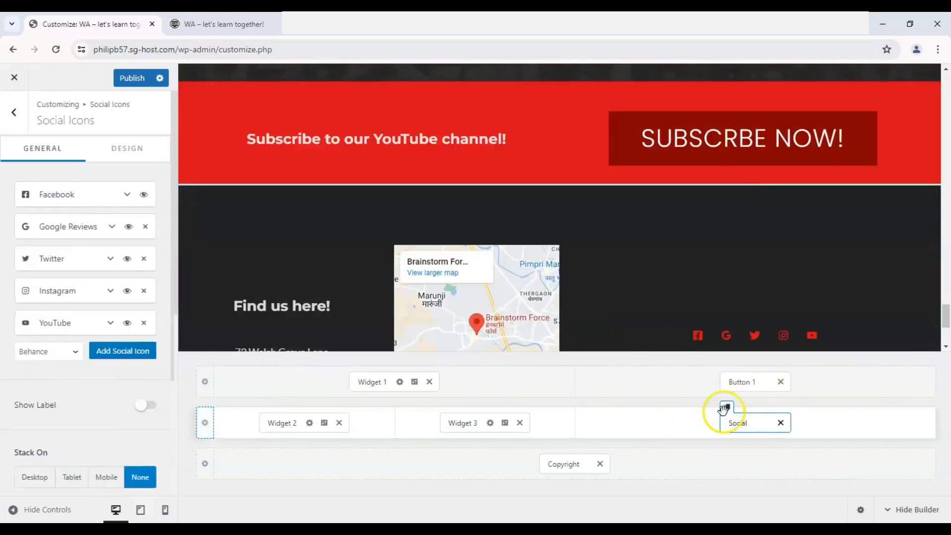
scroll(20, 312, "down", 3)
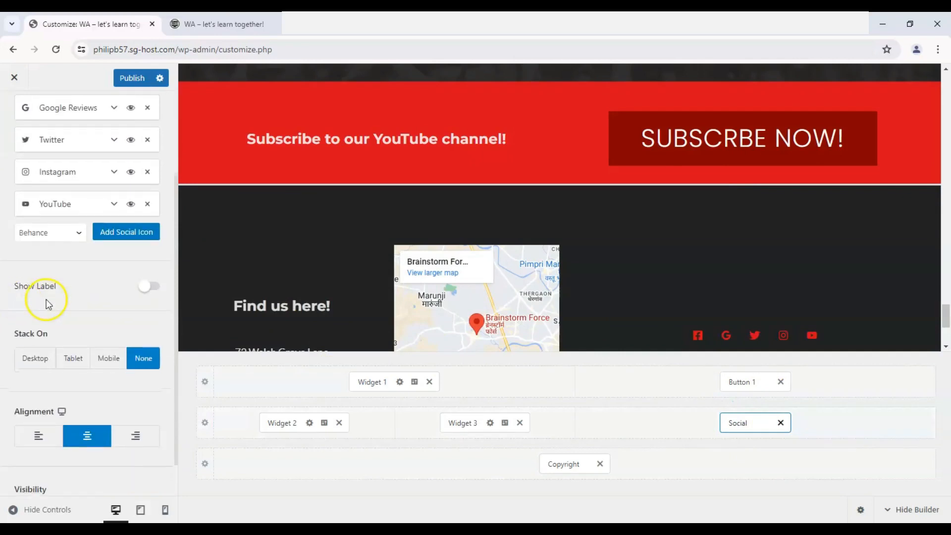
- Turn on the text labels for the social icons in the Primary Footer
scroll(708, 280, "down", 1)
scroll(708, 278, "down", 1)
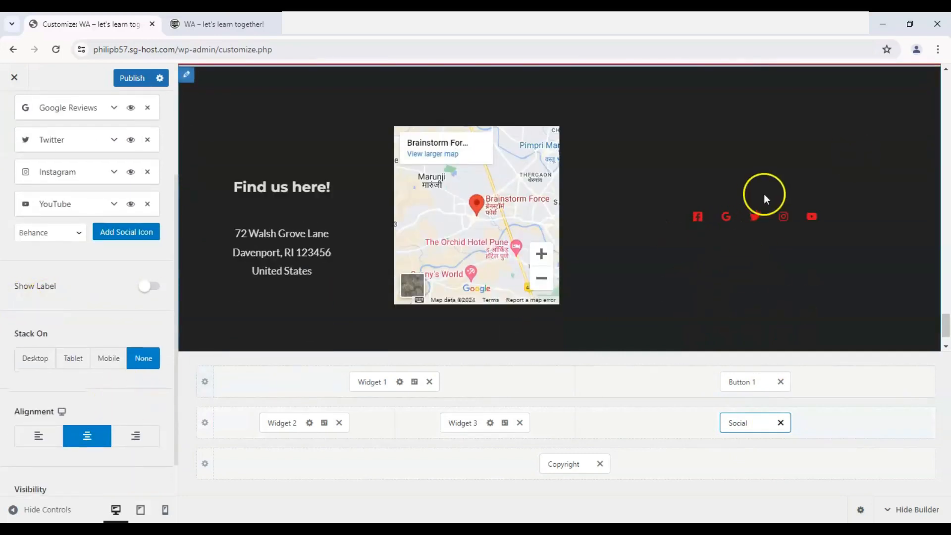
left_click(149, 287)
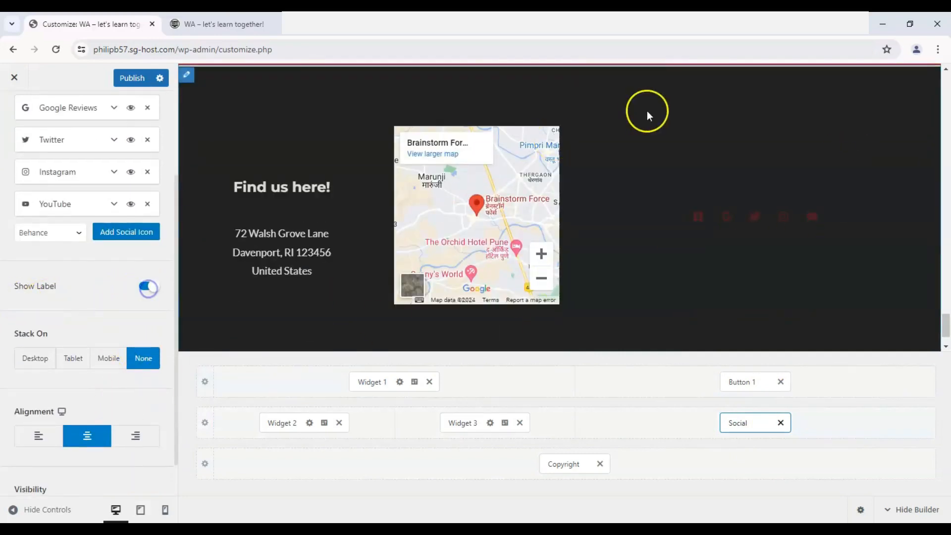
scroll(19, 228, "down", 3)
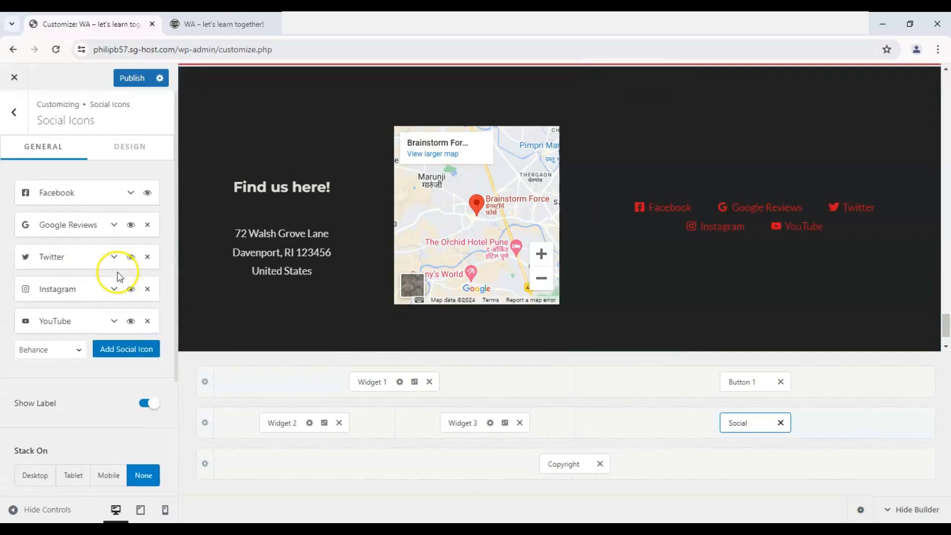
- Set the social icons' size to 30 px, their spacing to 48 px and their background space to 32 px
left_click(130, 161)
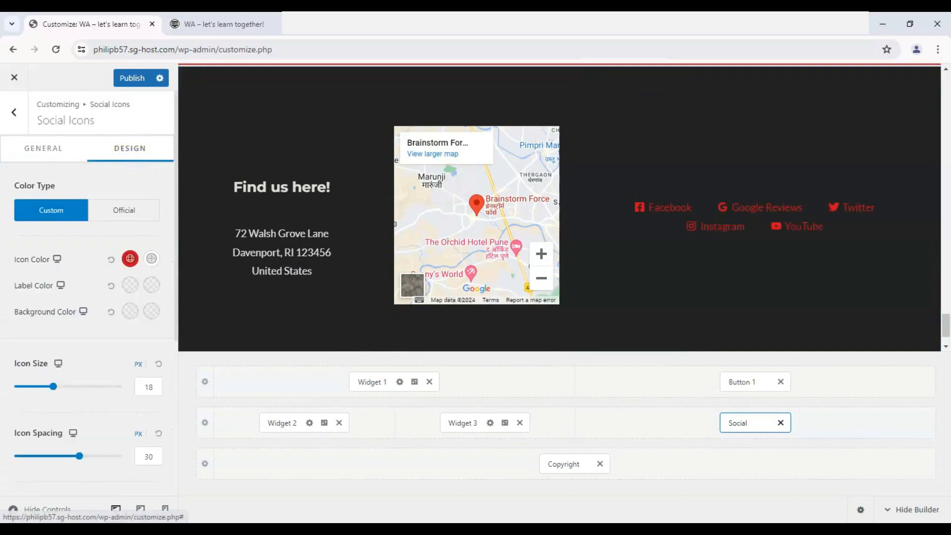
scroll(15, 307, "down", 3)
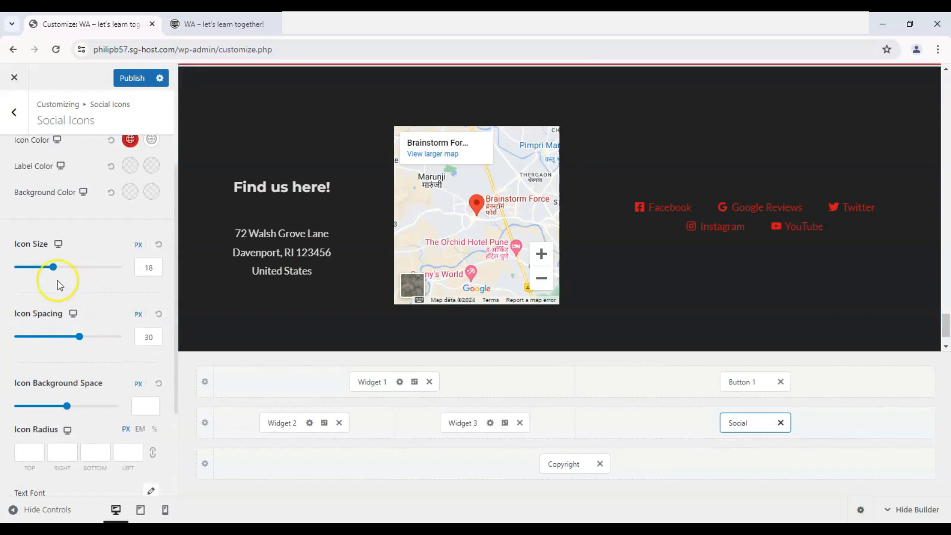
left_click_drag(56, 272, 81, 272)
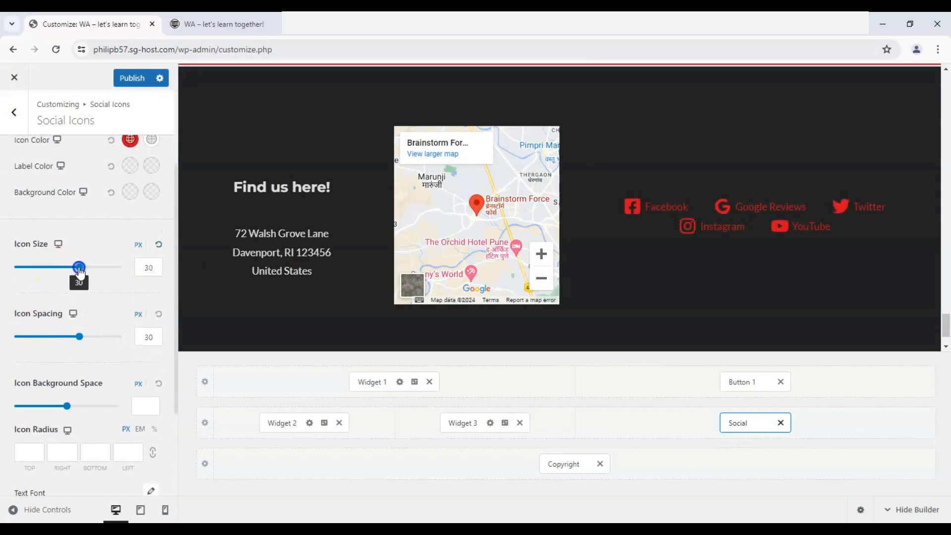
left_click_drag(81, 333, 115, 335)
mouse_move(70, 400)
left_mouse_down()
mouse_move(91, 402)
mouse_move(5, 403)
mouse_move(100, 405)
mouse_move(81, 406)
left_mouse_up()
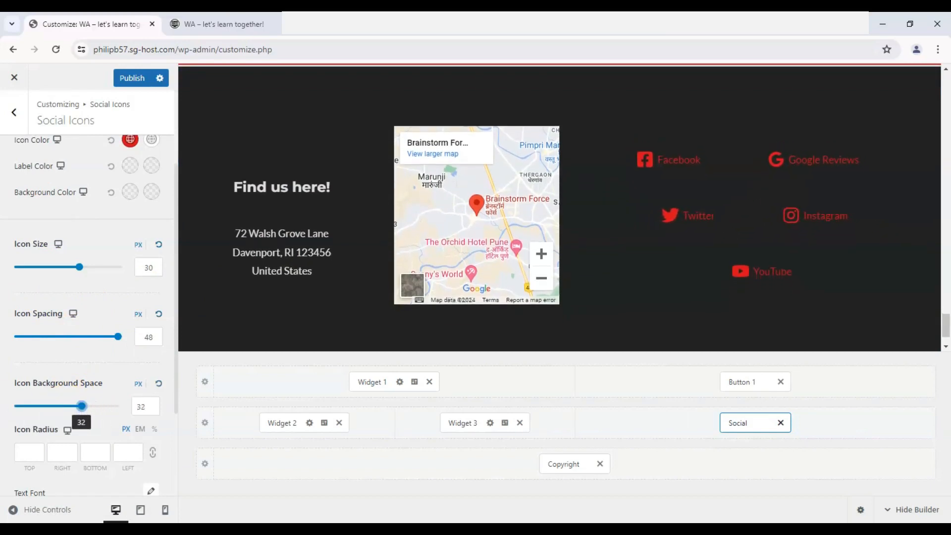
scroll(2, 338, "down", 3)
scroll(2, 339, "up", 6)
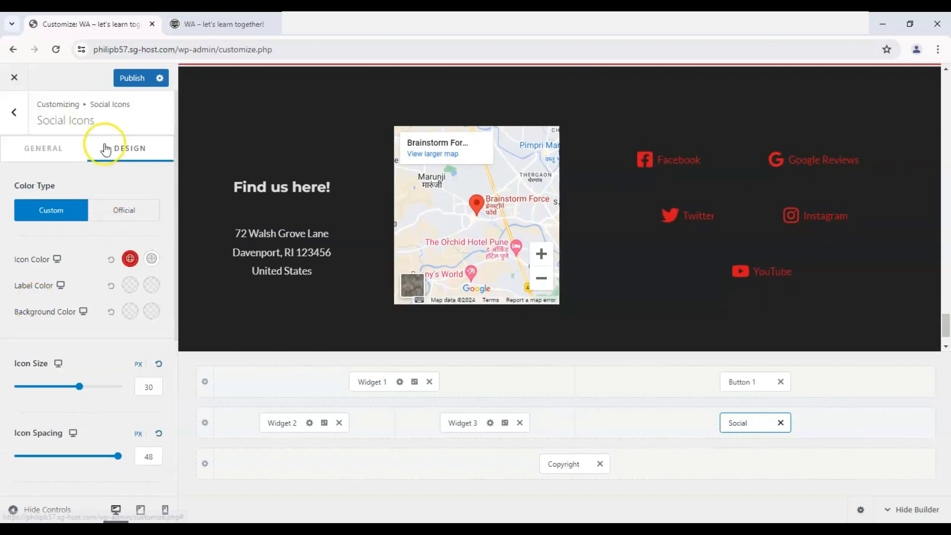
- Set the Primary Footer row's inner elements layout to Inline
left_click(202, 434)
scroll(121, 342, "down", 5)
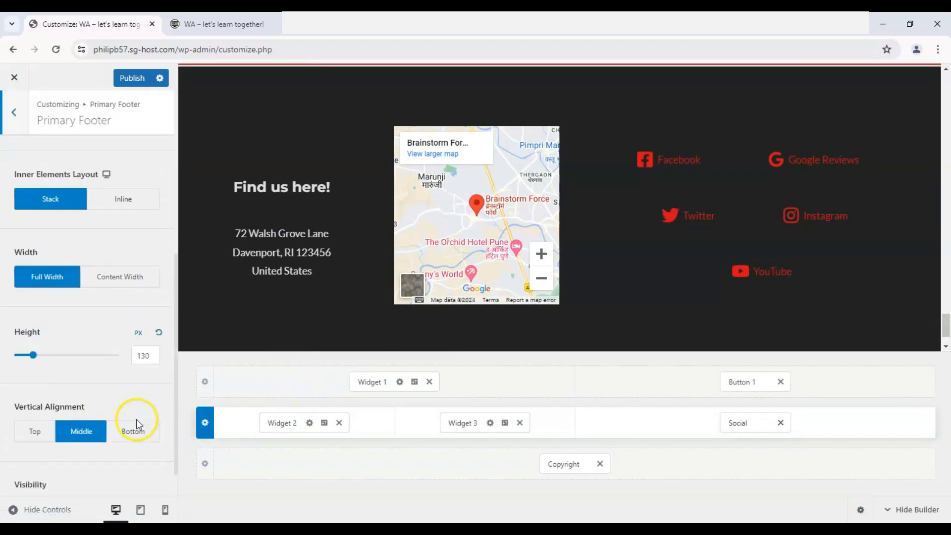
scroll(135, 386, "up", 2)
left_click(135, 321)
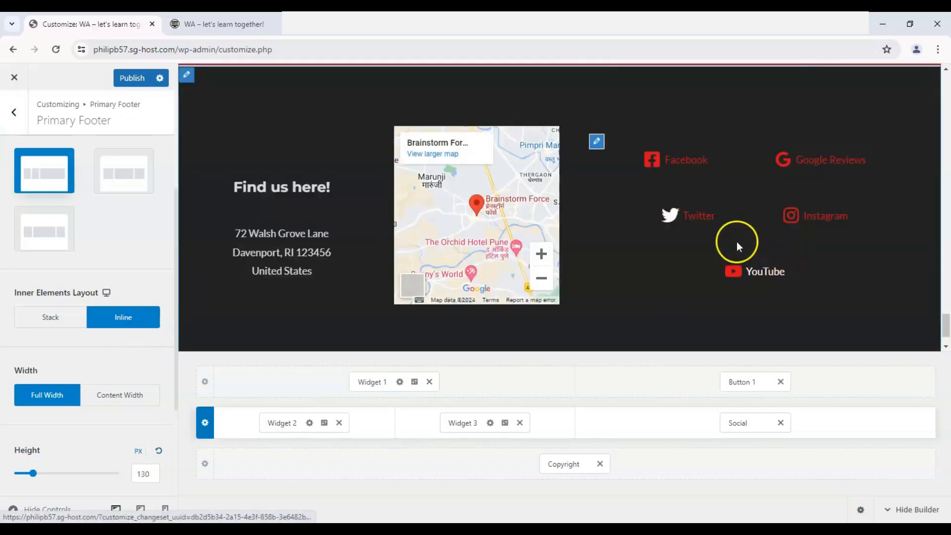
- Return to the Footer Builder overview and review the footer preview from the YouTube subscribe banner to the copyright line
scroll(619, 201, "up", 1)
scroll(664, 263, "down", 3)
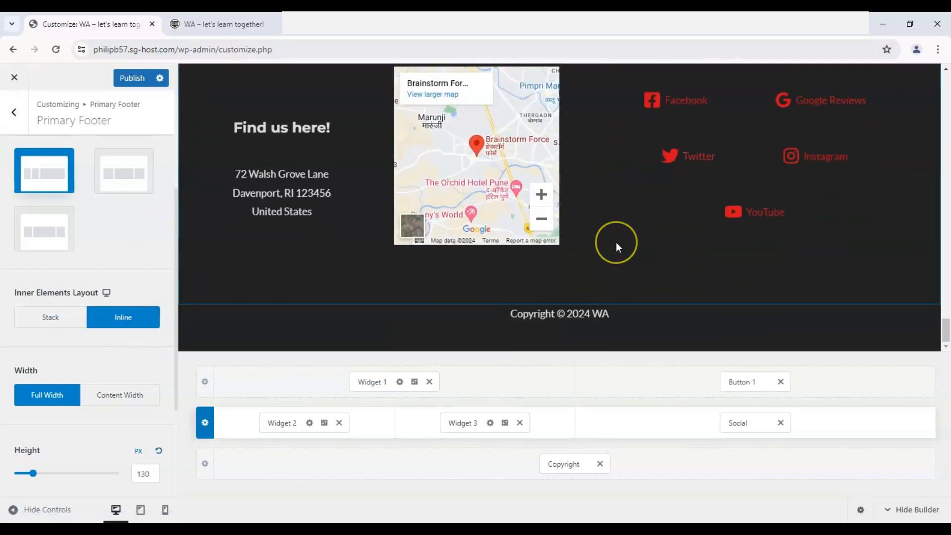
scroll(616, 242, "up", 1)
scroll(616, 241, "up", 4)
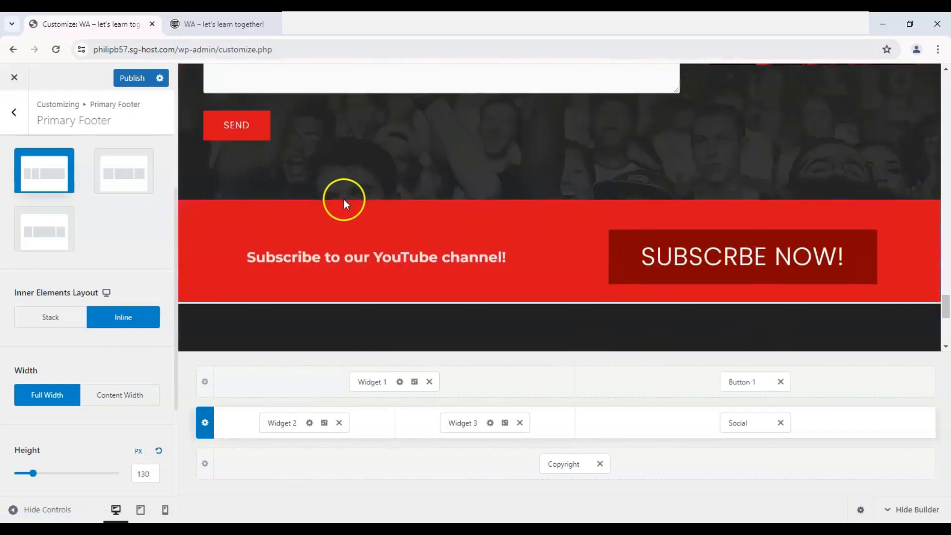
scroll(347, 202, "down", 2)
left_click(14, 112)
scroll(494, 247, "down", 4)
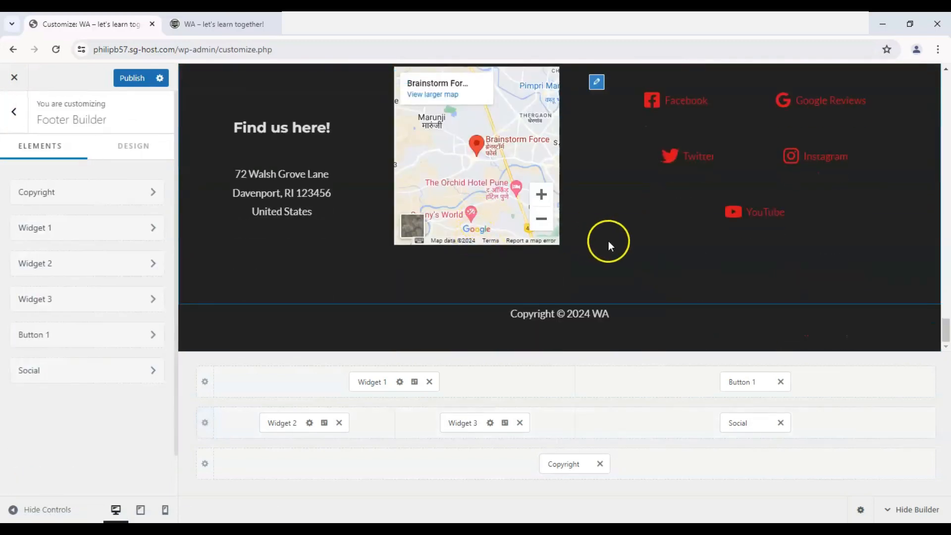
scroll(608, 245, "up", 3)
scroll(570, 278, "down", 2)
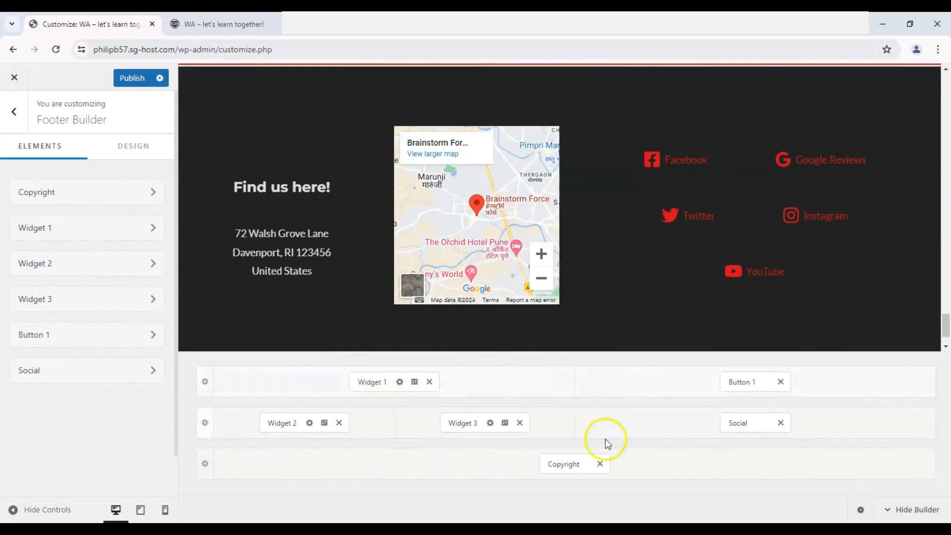
scroll(296, 327, "up", 3)
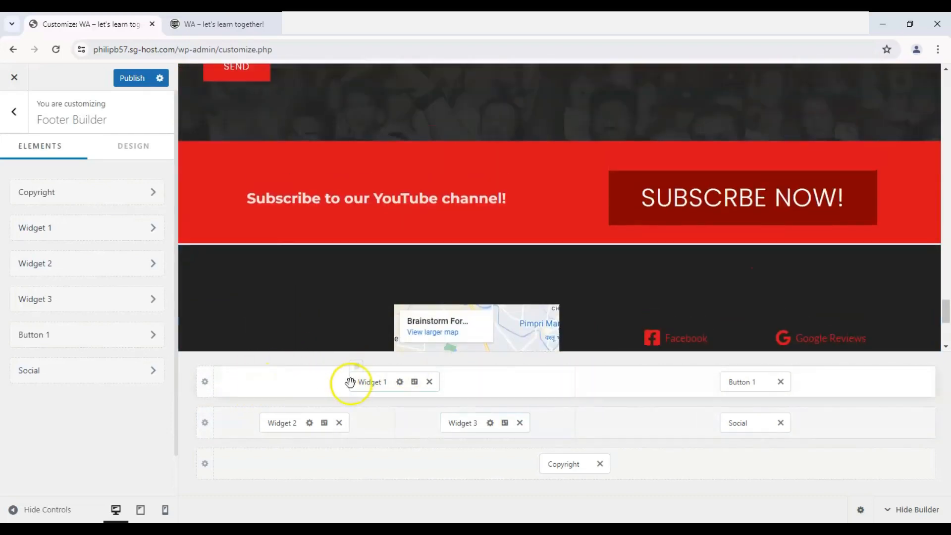